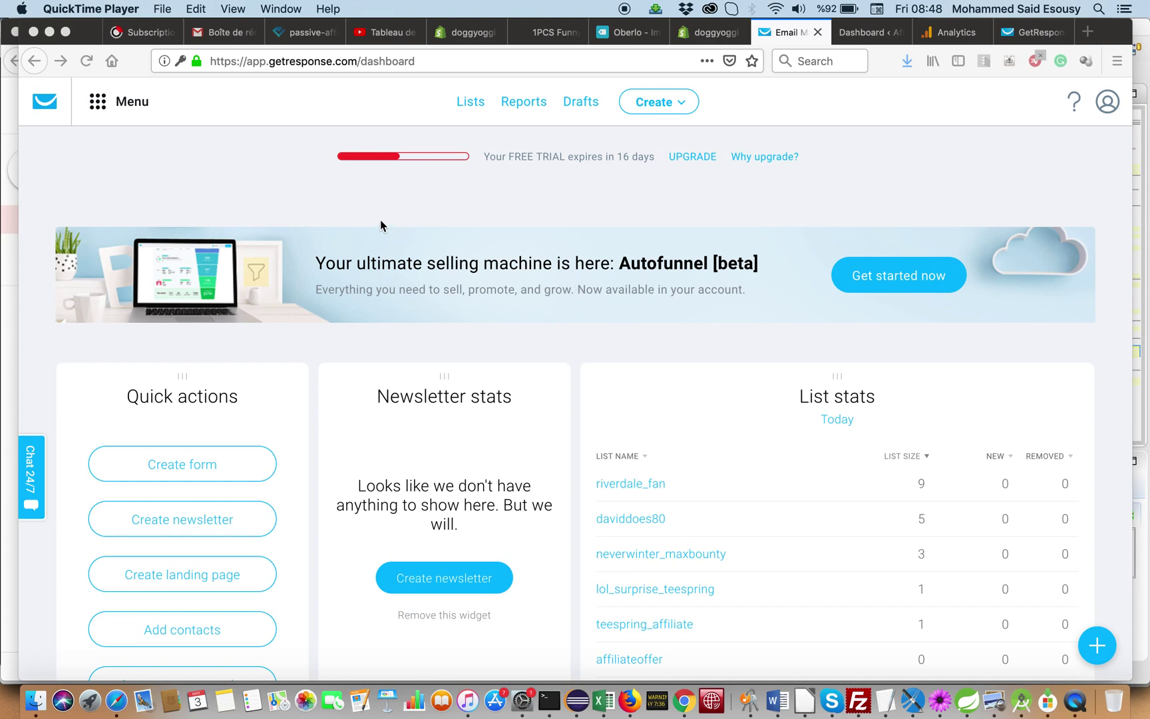
Start a new Autofunnel funnel with the name left blank, then switch to the Shopify store admin
{"action": "left_click", "coordinate": [136, 129]}
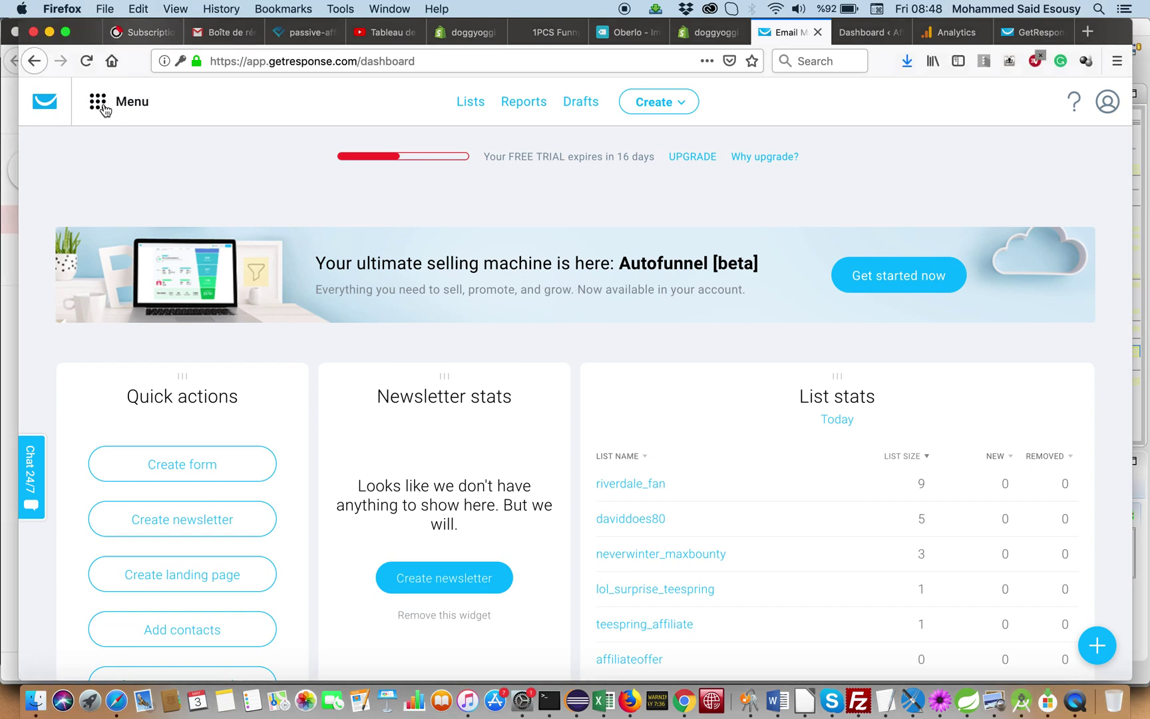
{"action": "left_click", "coordinate": [97, 105]}
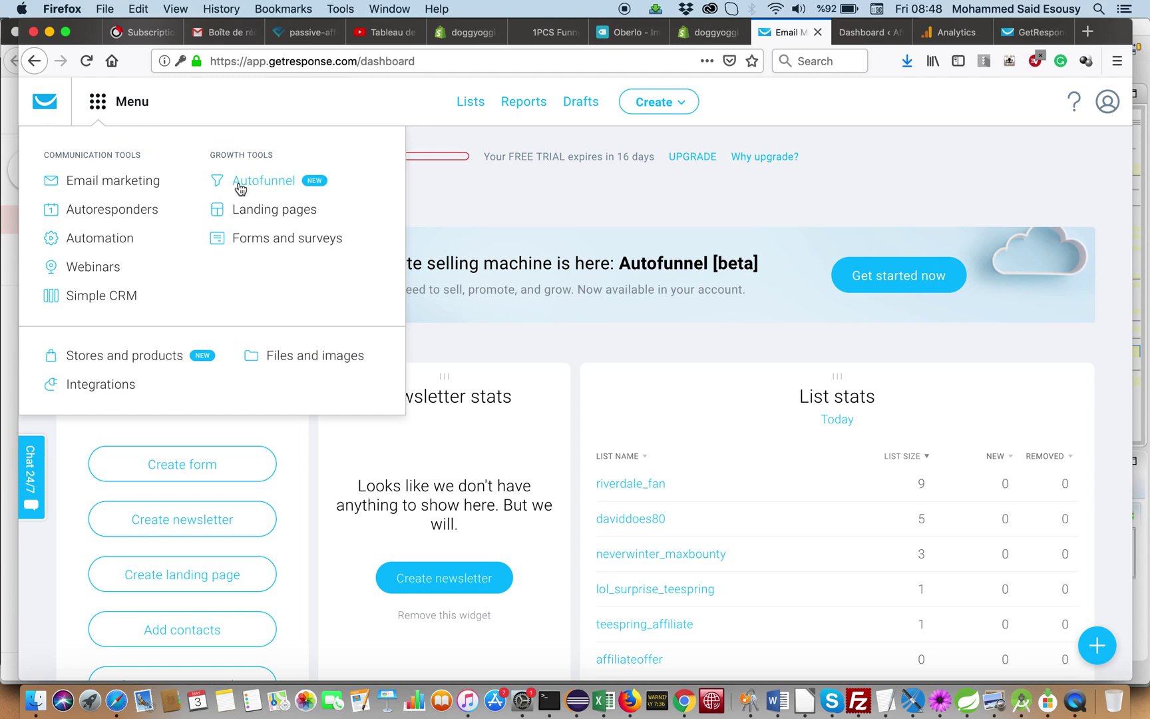
{"action": "left_click", "coordinate": [286, 188]}
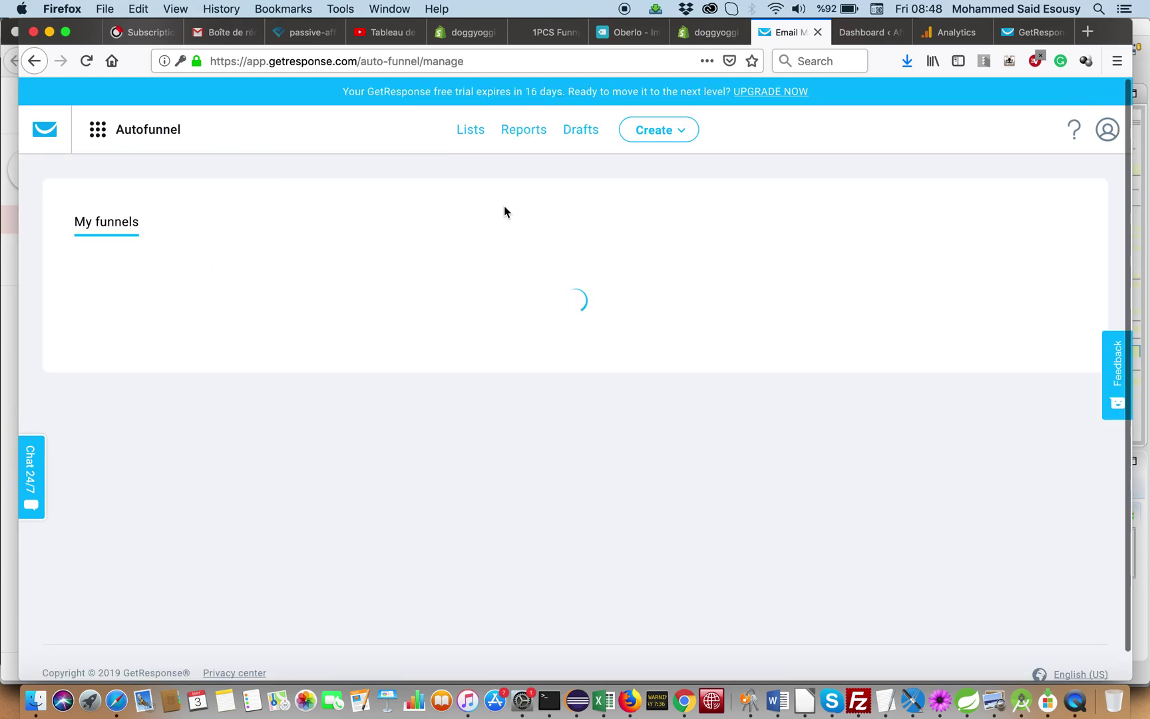
{"action": "left_click", "coordinate": [998, 269]}
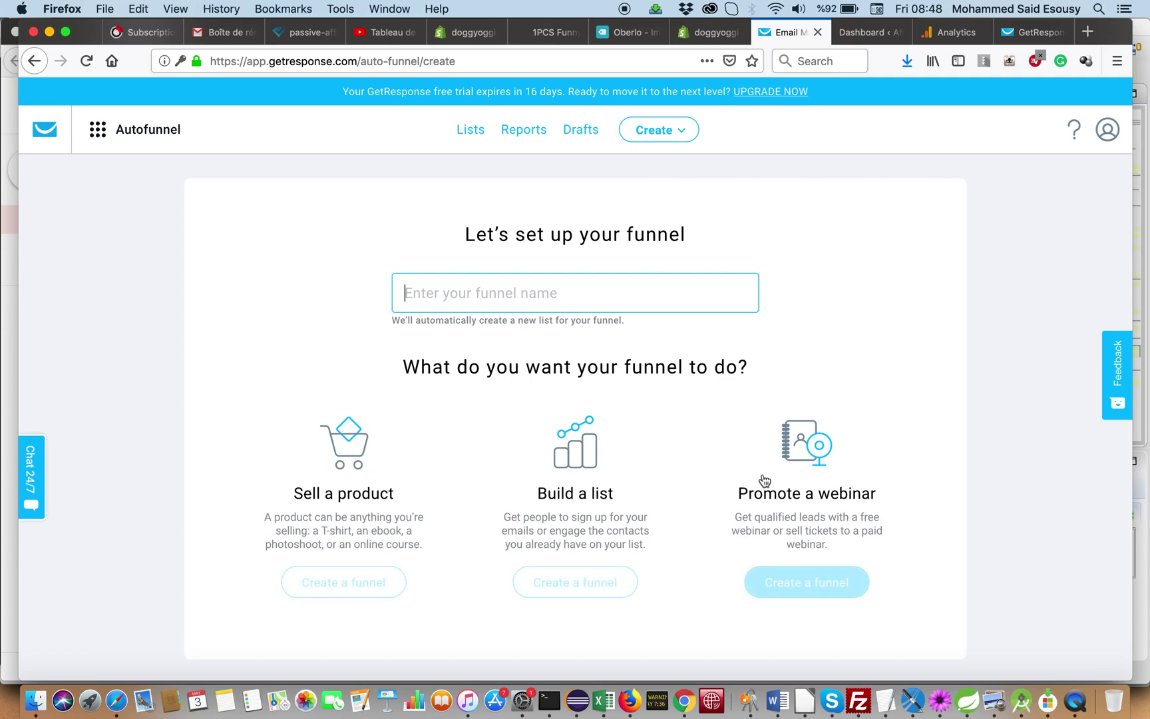
{"action": "left_click", "coordinate": [352, 493]}
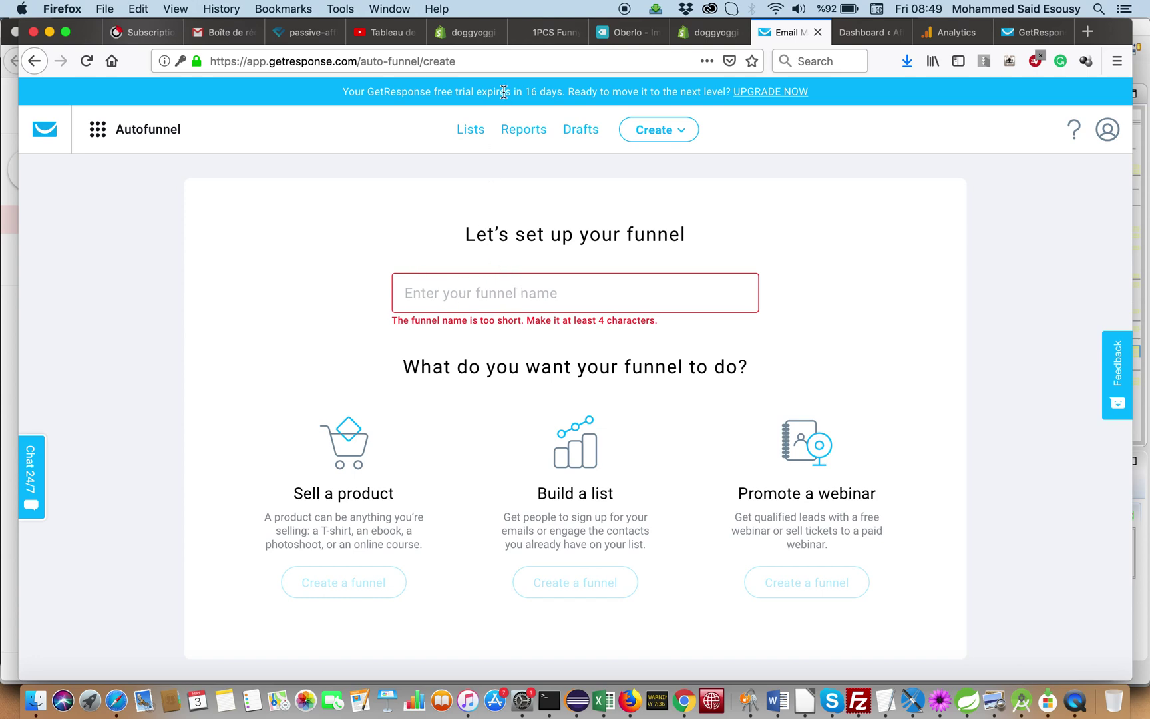
{"action": "left_click", "coordinate": [457, 33]}
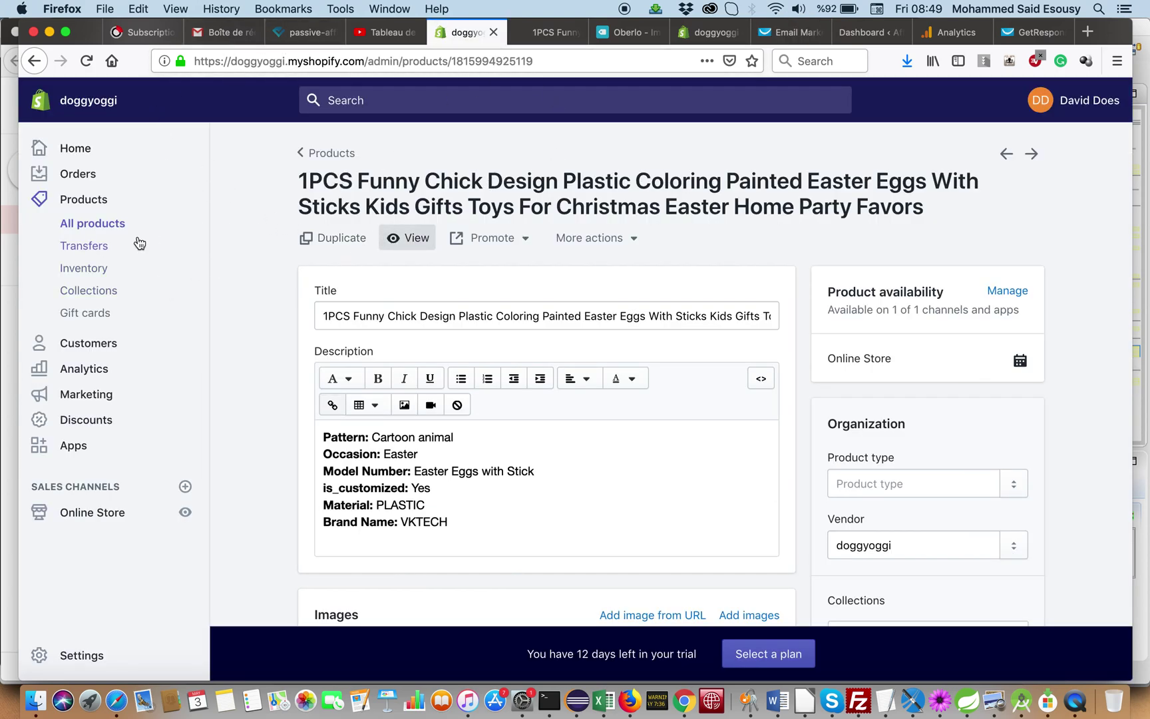
Check Shopify's All products list and Oberlo's Import List of five products, then return to GetResponse
{"action": "left_click", "coordinate": [106, 227]}
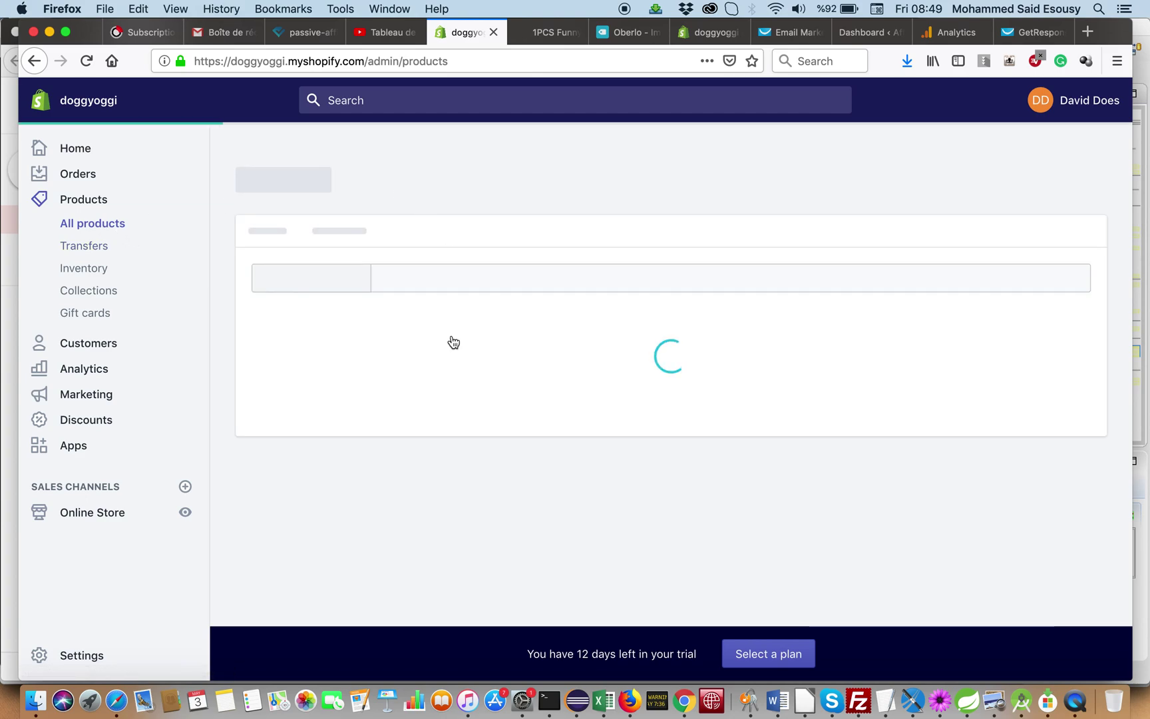
{"action": "scroll", "coordinate": [452, 341], "scroll_direction": "down", "scroll_amount": 3}
{"action": "scroll", "coordinate": [452, 342], "scroll_direction": "up", "scroll_amount": 3}
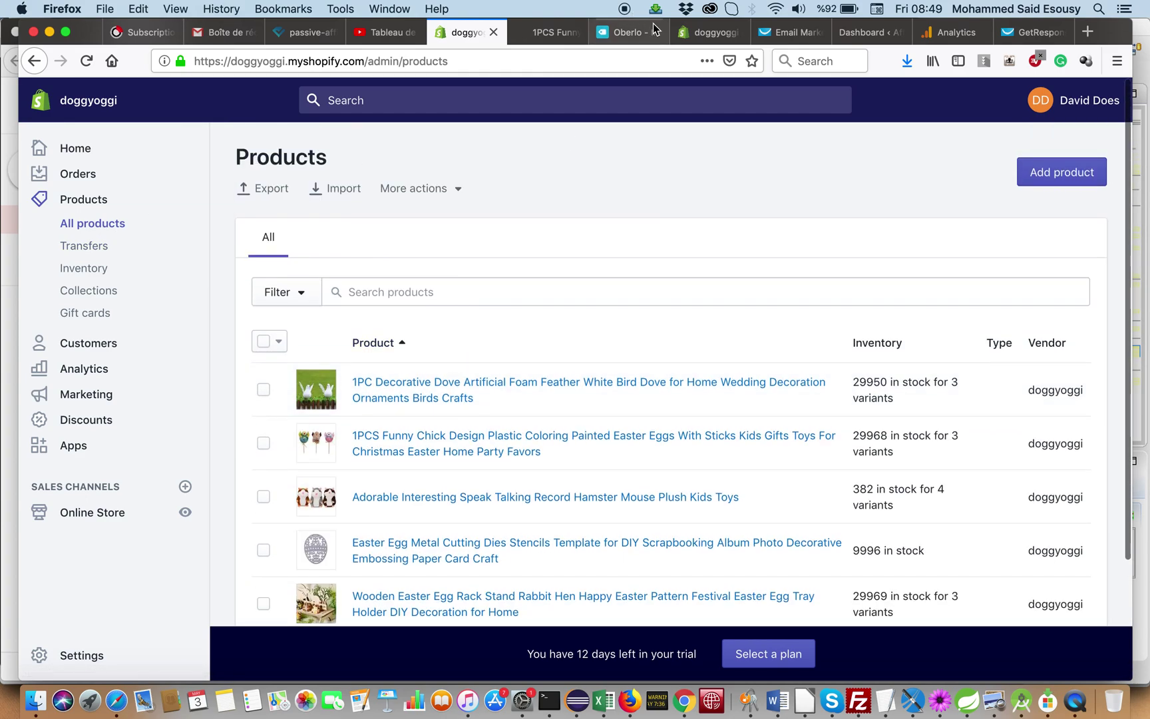
{"action": "left_click", "coordinate": [635, 34]}
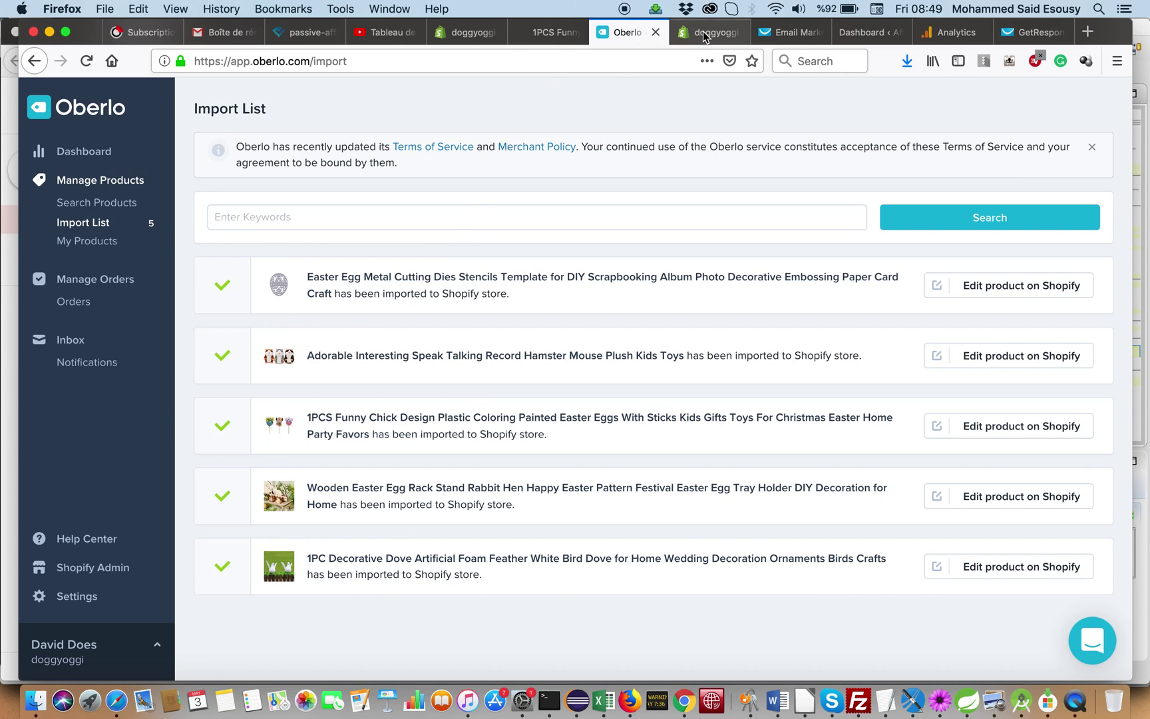
{"action": "left_click", "coordinate": [789, 33]}
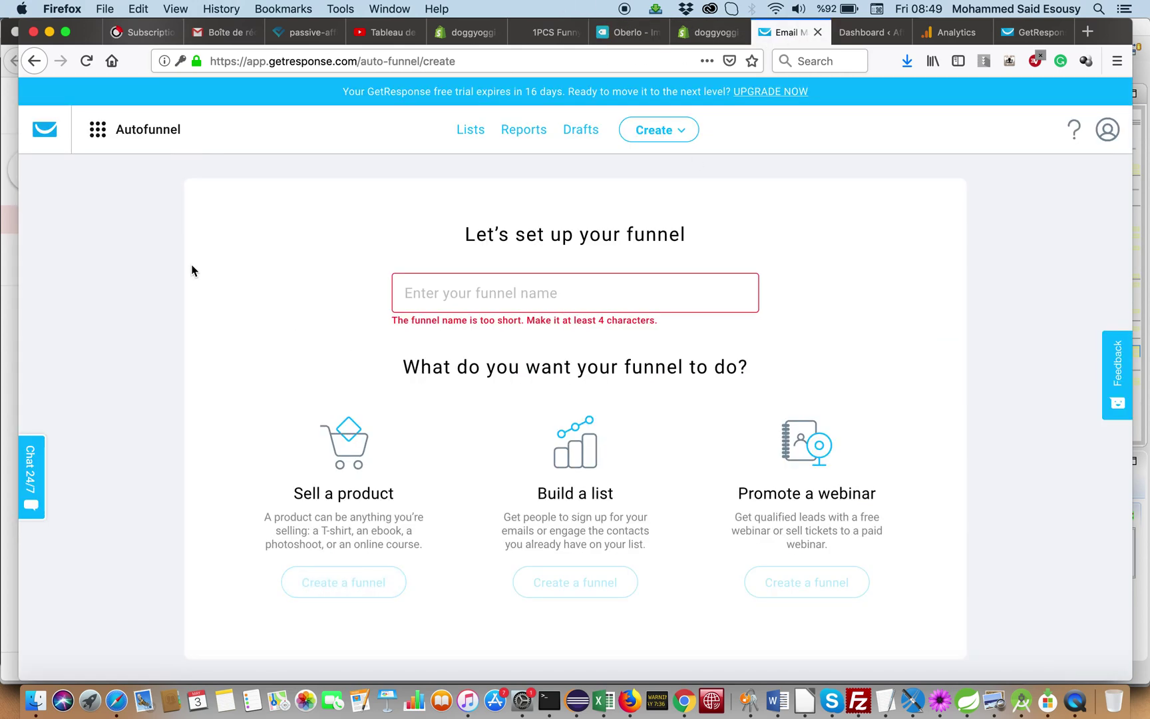
Browse My funnels: Build Email Funnel disabled, Shopify and Doggyoggi funnels enabled
{"action": "left_click", "coordinate": [98, 130]}
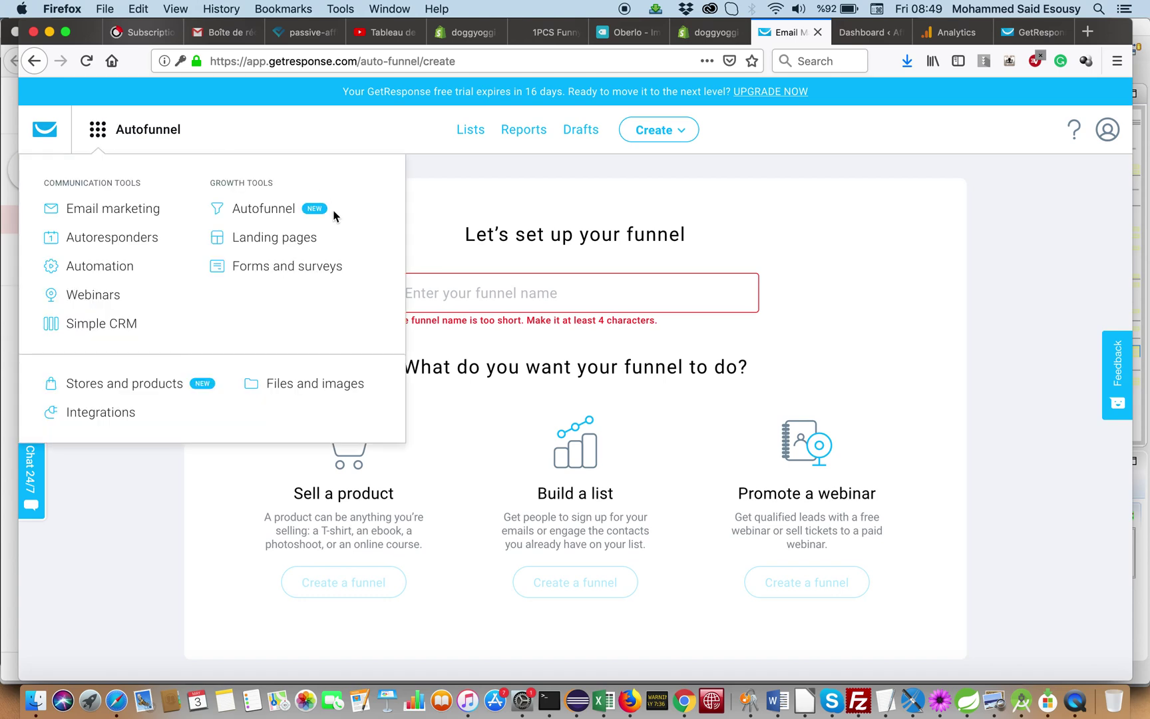
{"action": "left_click", "coordinate": [272, 210]}
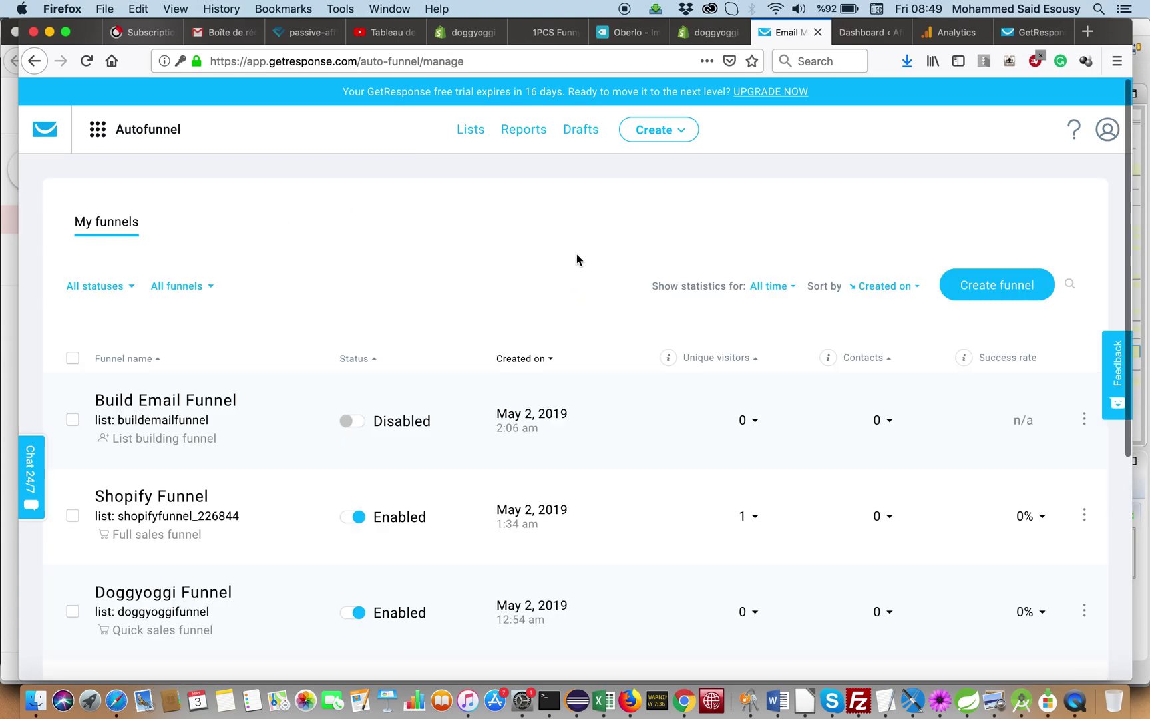
{"action": "scroll", "coordinate": [268, 457], "scroll_direction": "down", "scroll_amount": 3}
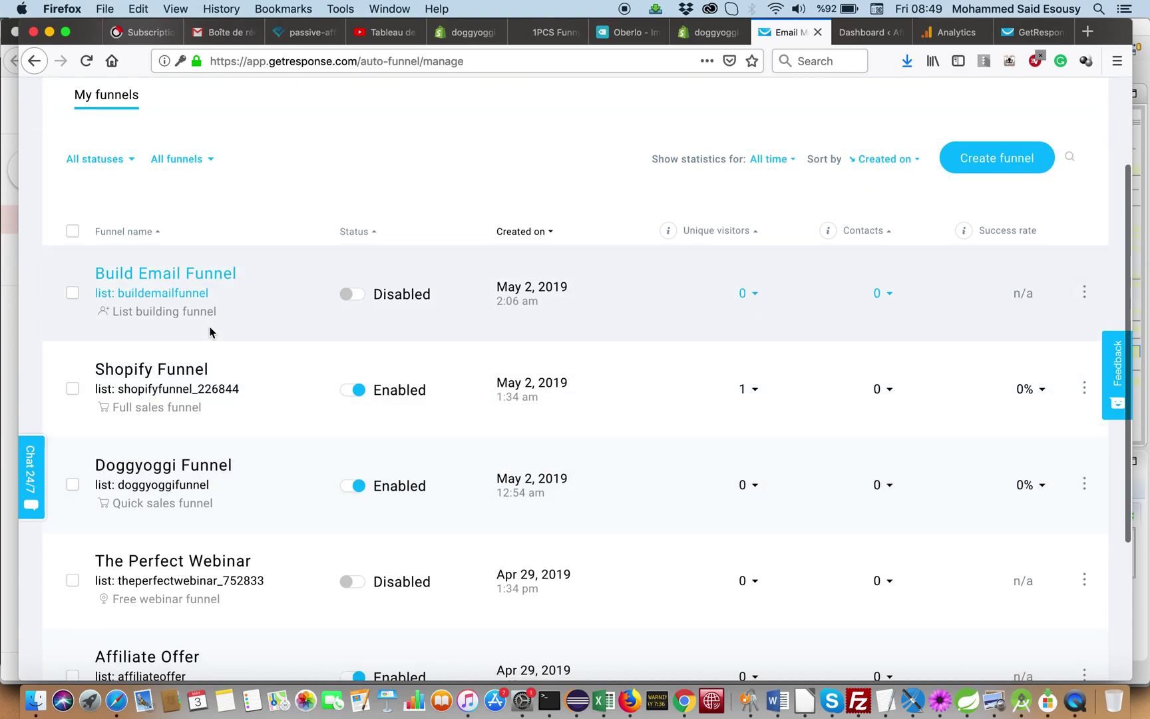
{"action": "scroll", "coordinate": [184, 449], "scroll_direction": "down", "scroll_amount": 1}
{"action": "scroll", "coordinate": [184, 455], "scroll_direction": "up", "scroll_amount": 3}
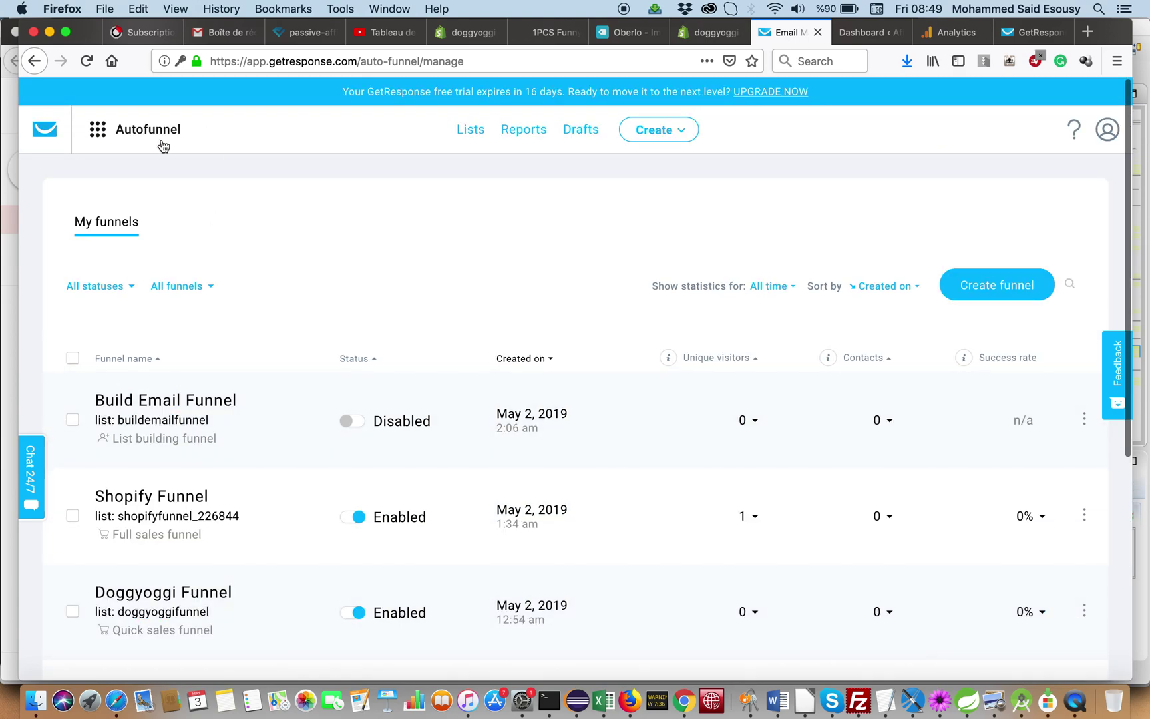
{"action": "left_click", "coordinate": [97, 130]}
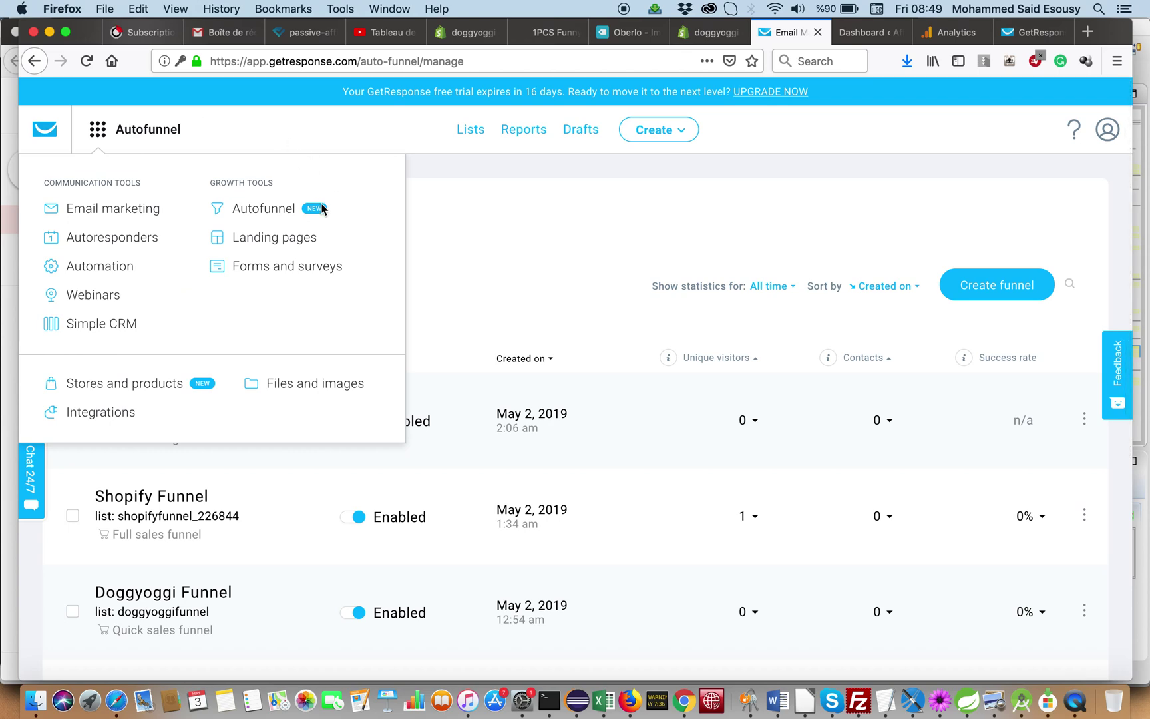
Review connected stores, checking Cams Store, then view doggyoggi - shopify's five imported products
{"action": "left_click", "coordinate": [132, 381]}
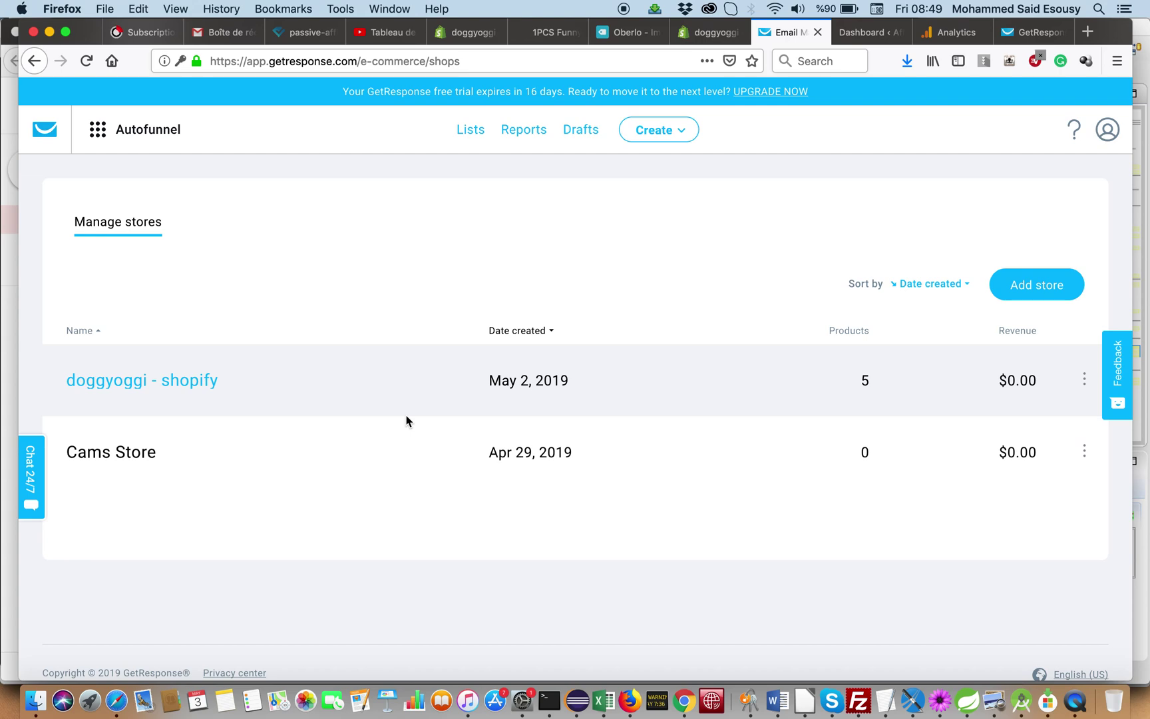
{"action": "left_click", "coordinate": [123, 450]}
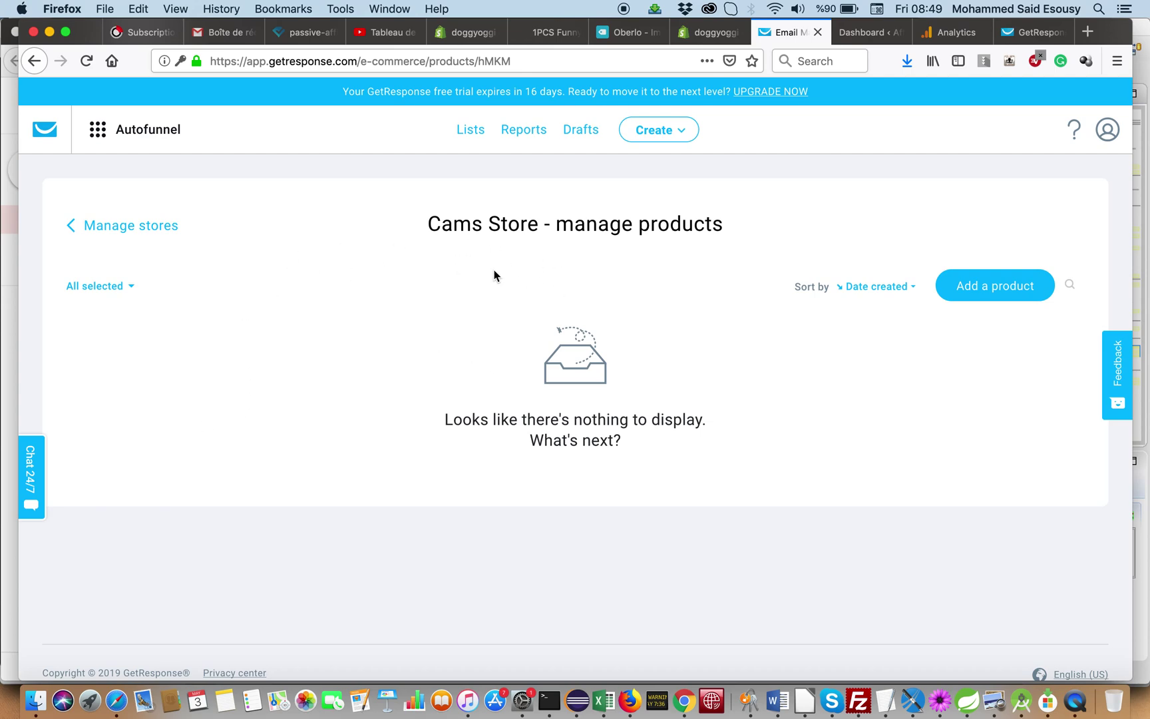
{"action": "left_click", "coordinate": [136, 230]}
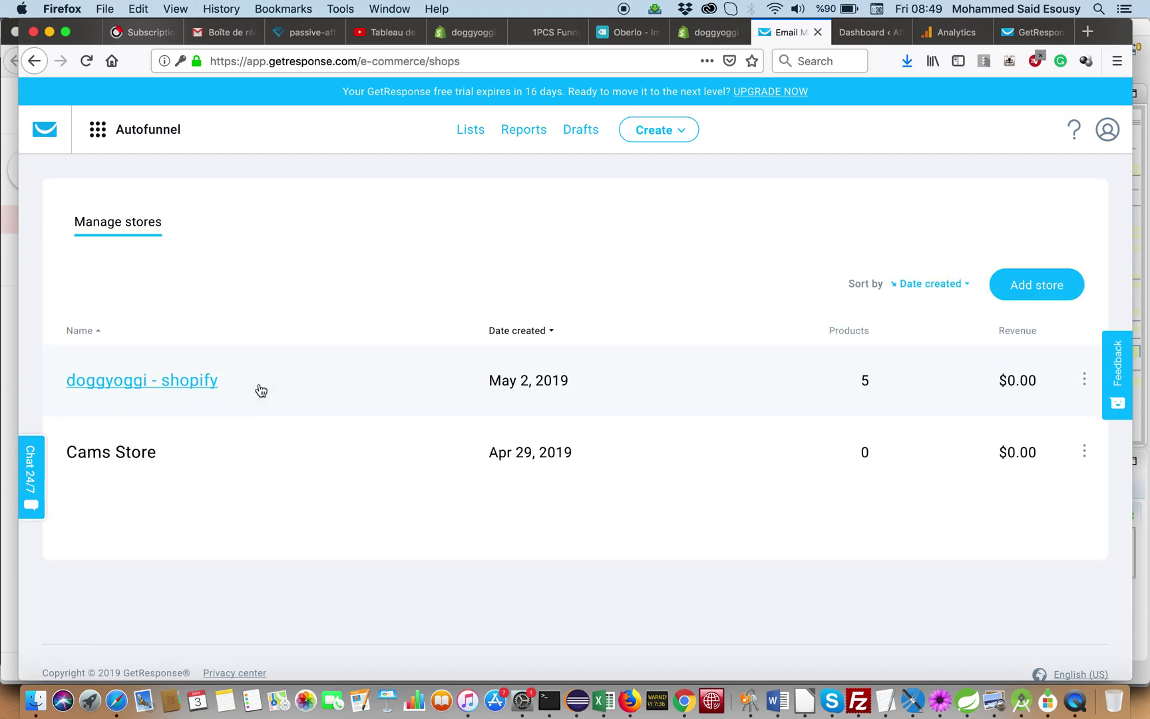
{"action": "left_click", "coordinate": [185, 385]}
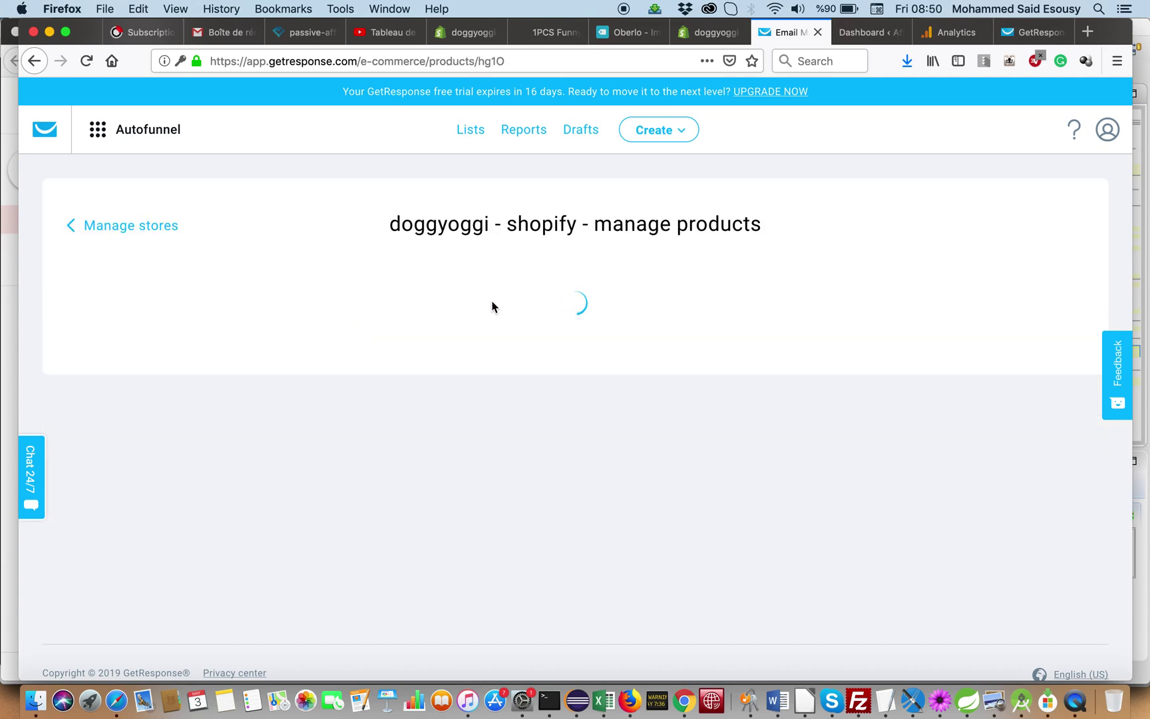
{"action": "scroll", "coordinate": [525, 452], "scroll_direction": "down", "scroll_amount": 5}
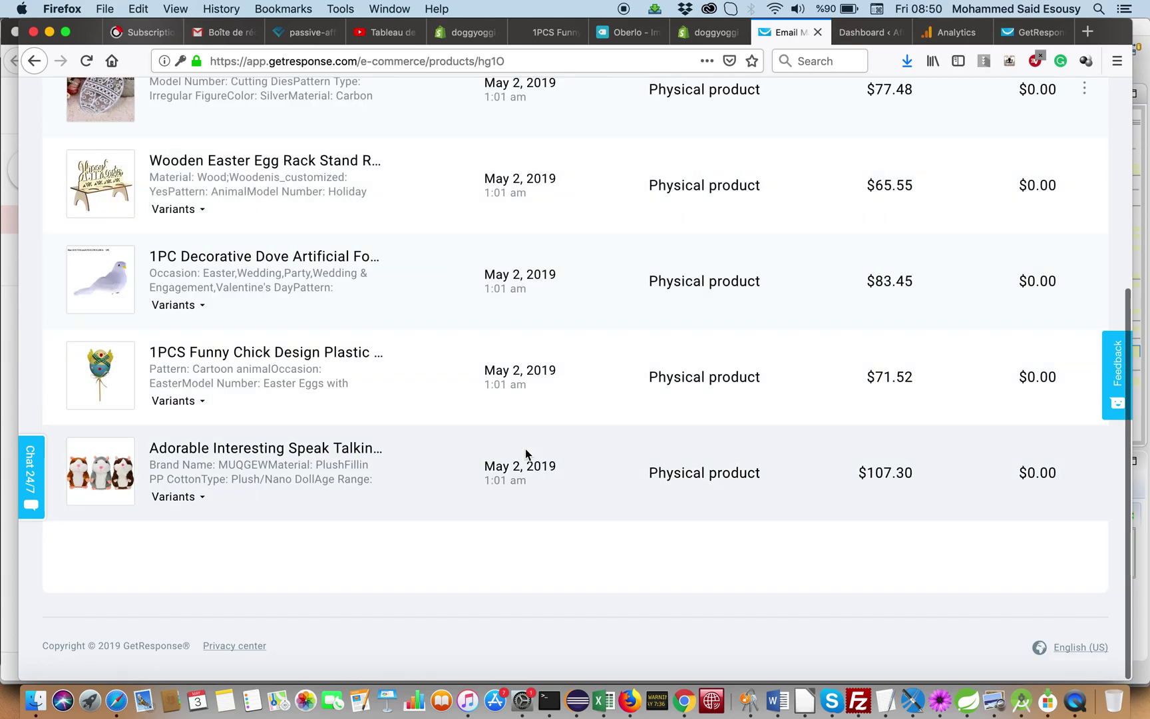
{"action": "scroll", "coordinate": [526, 452], "scroll_direction": "up", "scroll_amount": 5}
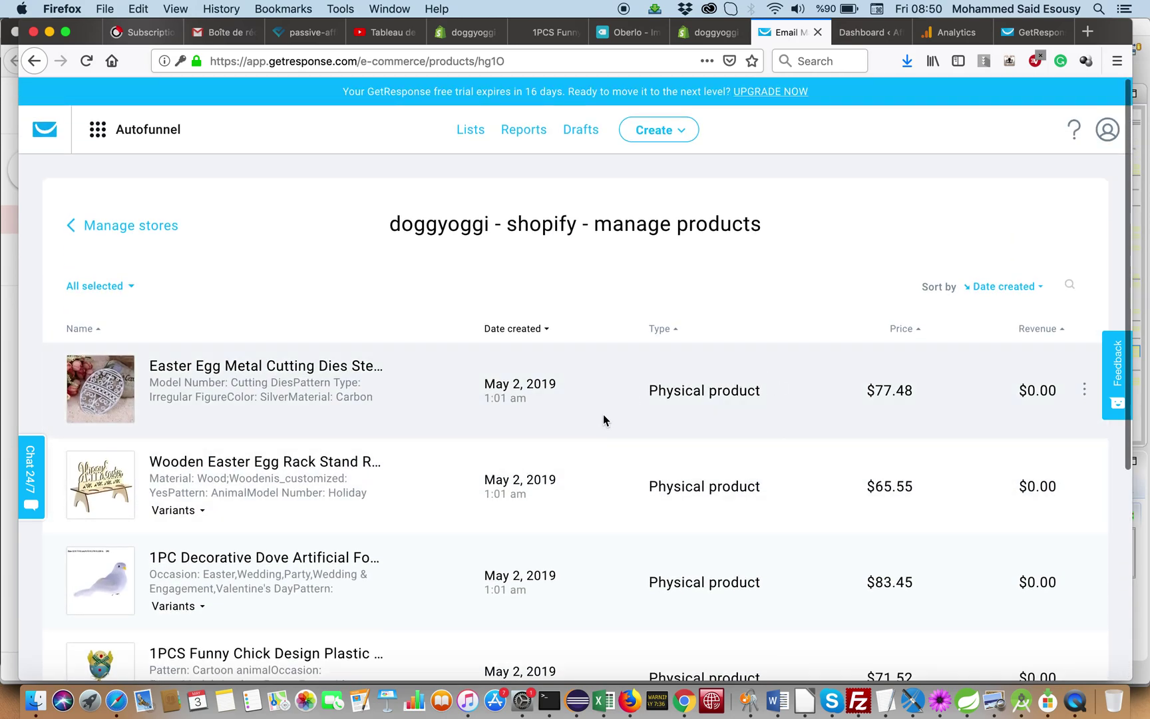
Open the Doggyoggi Funnel overview and review its stats: 1 visitor, 0 orders, $0 earned
{"action": "left_click", "coordinate": [106, 131]}
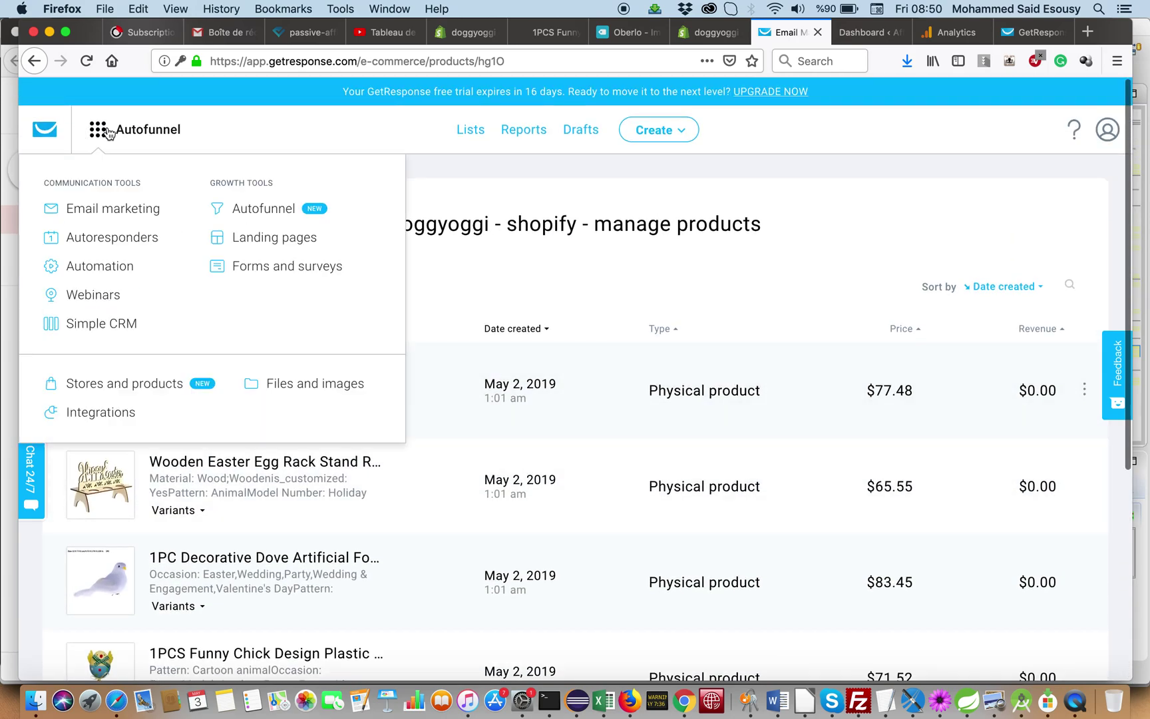
{"action": "left_click", "coordinate": [292, 212]}
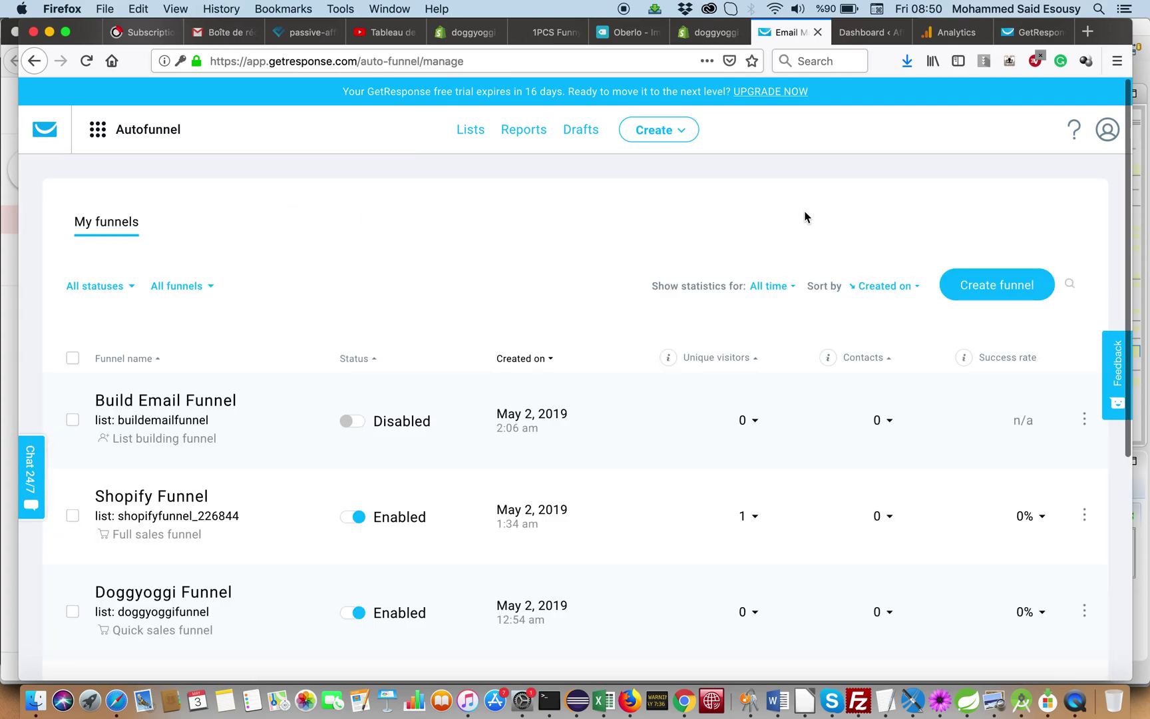
{"action": "scroll", "coordinate": [552, 437], "scroll_direction": "down", "scroll_amount": 5}
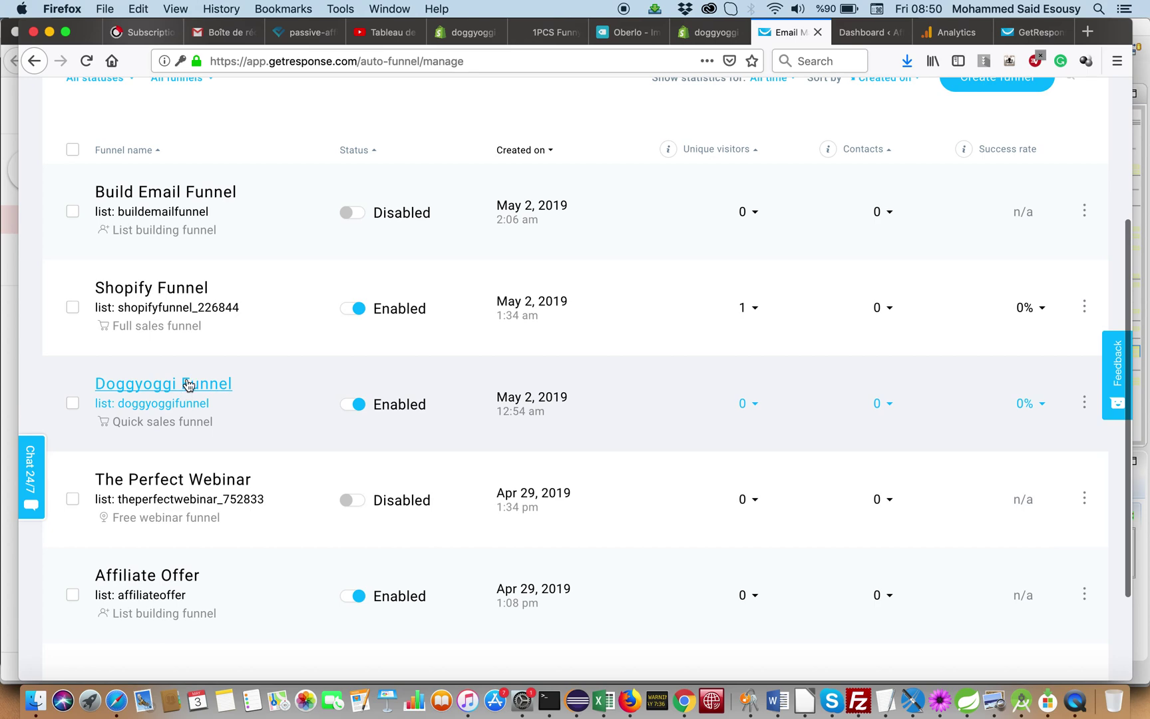
{"action": "scroll", "coordinate": [189, 381], "scroll_direction": "up", "scroll_amount": 2}
{"action": "scroll", "coordinate": [350, 331], "scroll_direction": "up", "scroll_amount": 2}
{"action": "scroll", "coordinate": [348, 333], "scroll_direction": "down", "scroll_amount": 2}
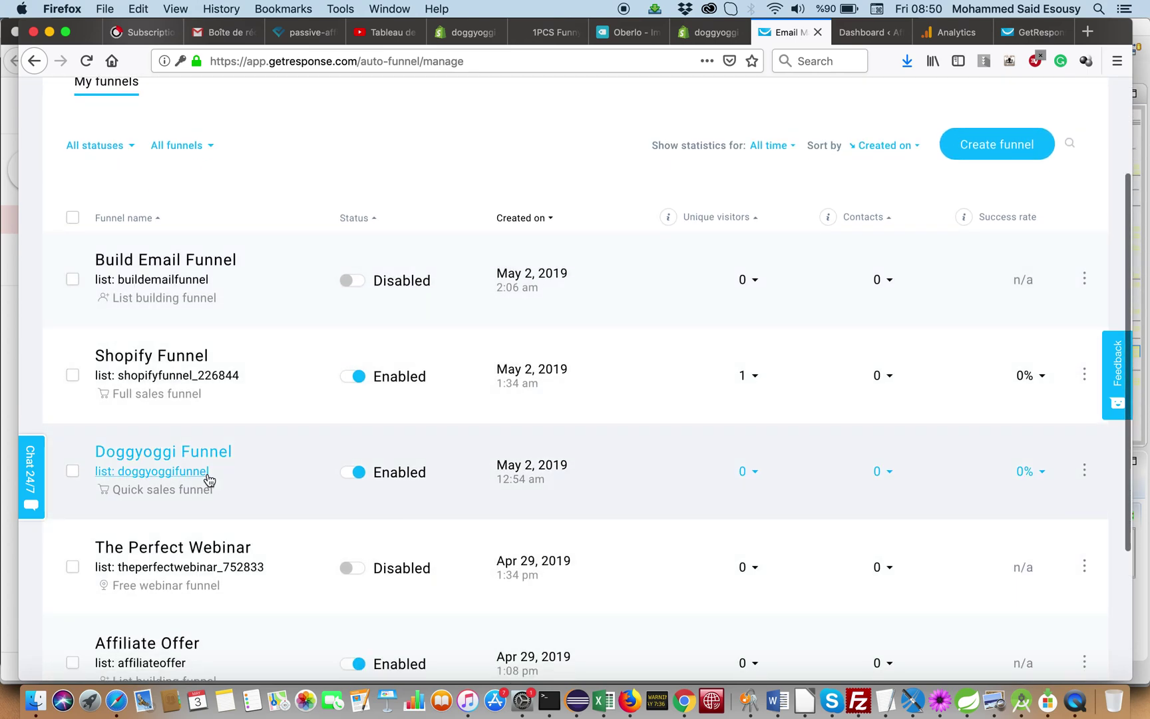
{"action": "left_click", "coordinate": [194, 454]}
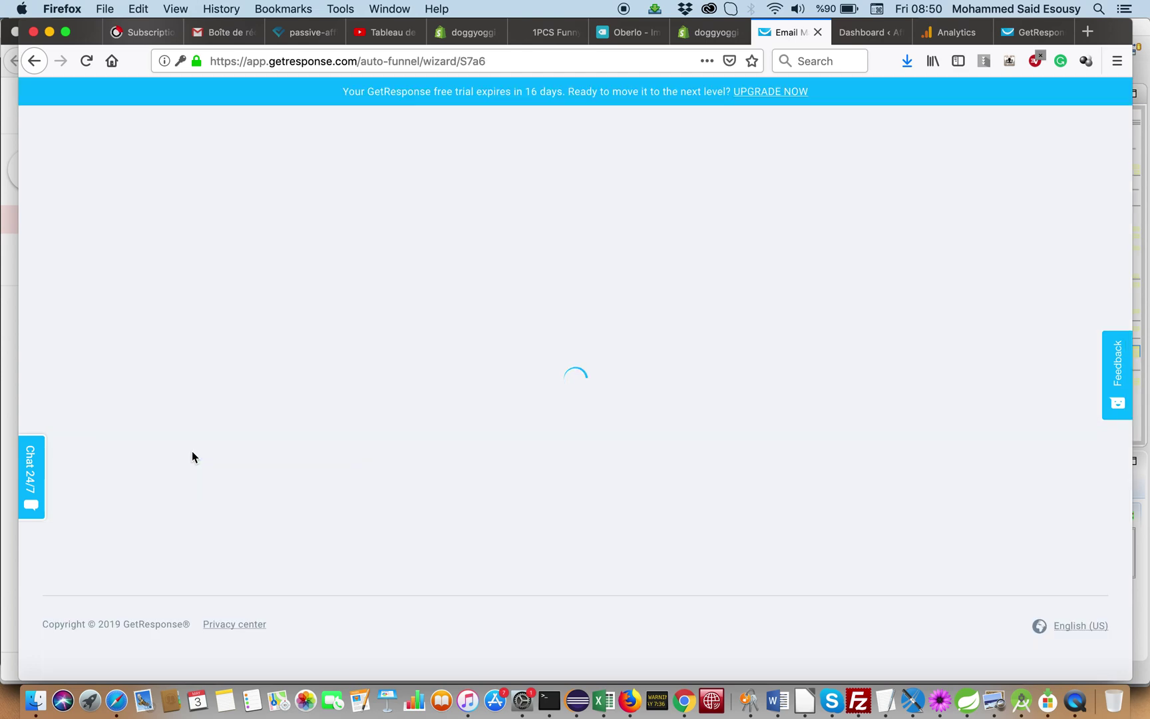
{"action": "scroll", "coordinate": [516, 399], "scroll_direction": "down", "scroll_amount": 5}
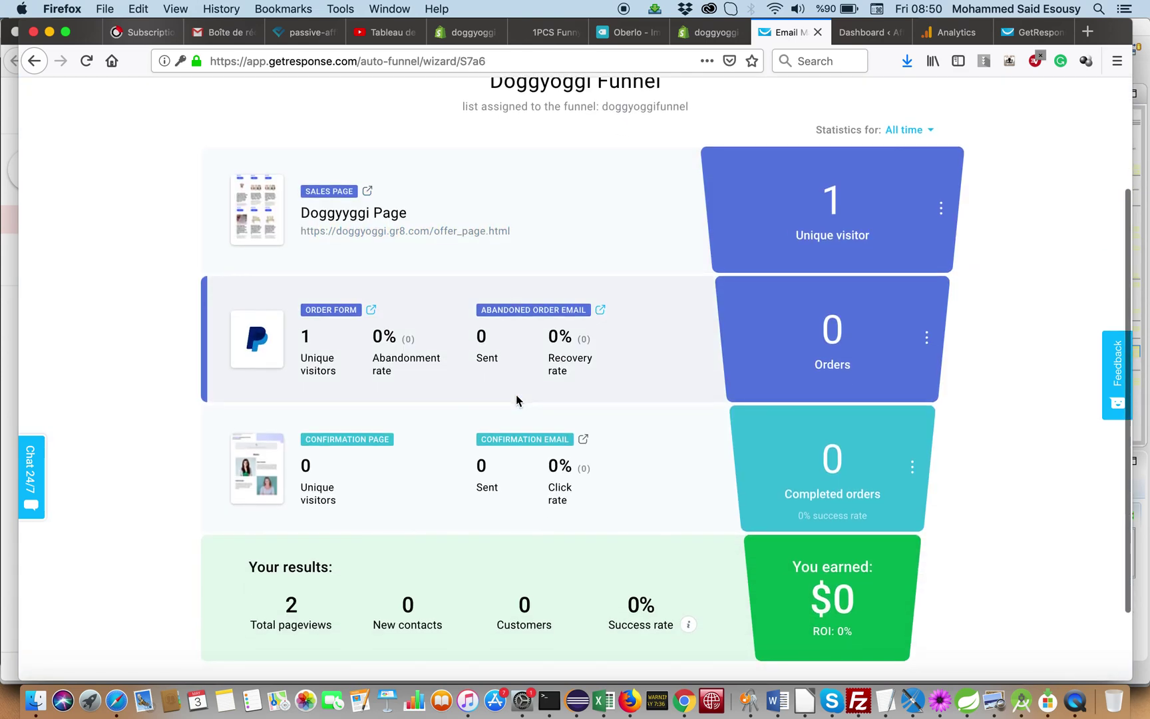
{"action": "scroll", "coordinate": [517, 400], "scroll_direction": "up", "scroll_amount": 1}
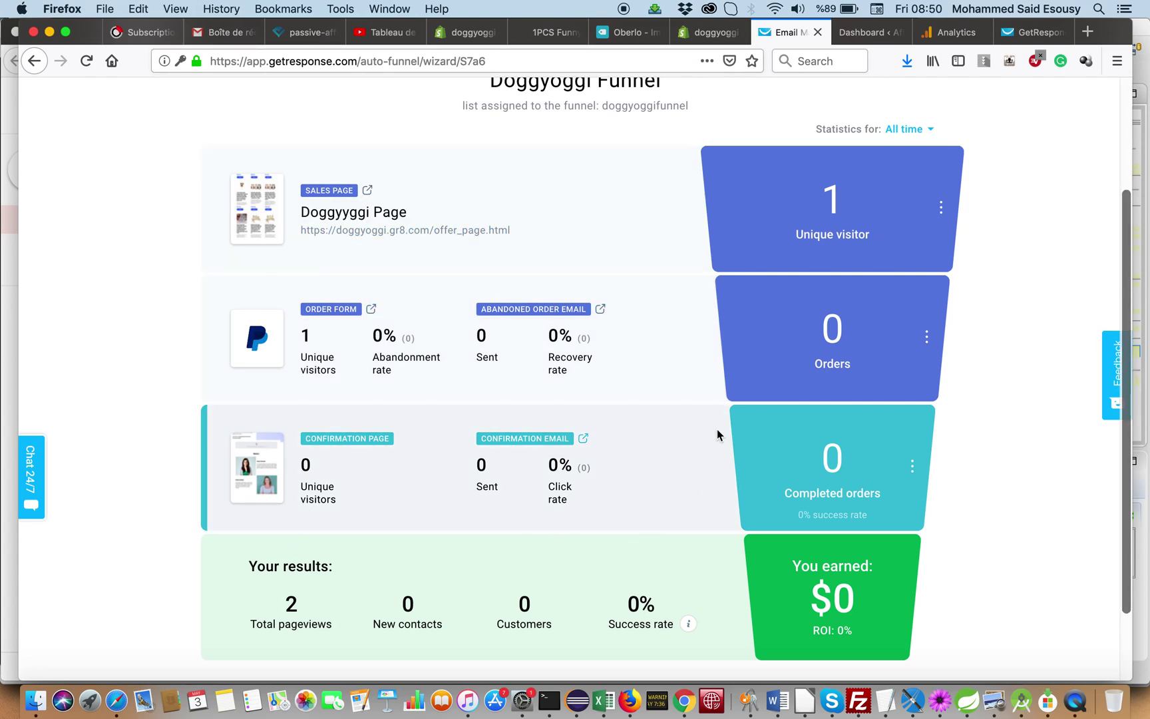
Preview the funnel's sales page in a new tab, then return to the funnel statistics
{"action": "left_click", "coordinate": [449, 231]}
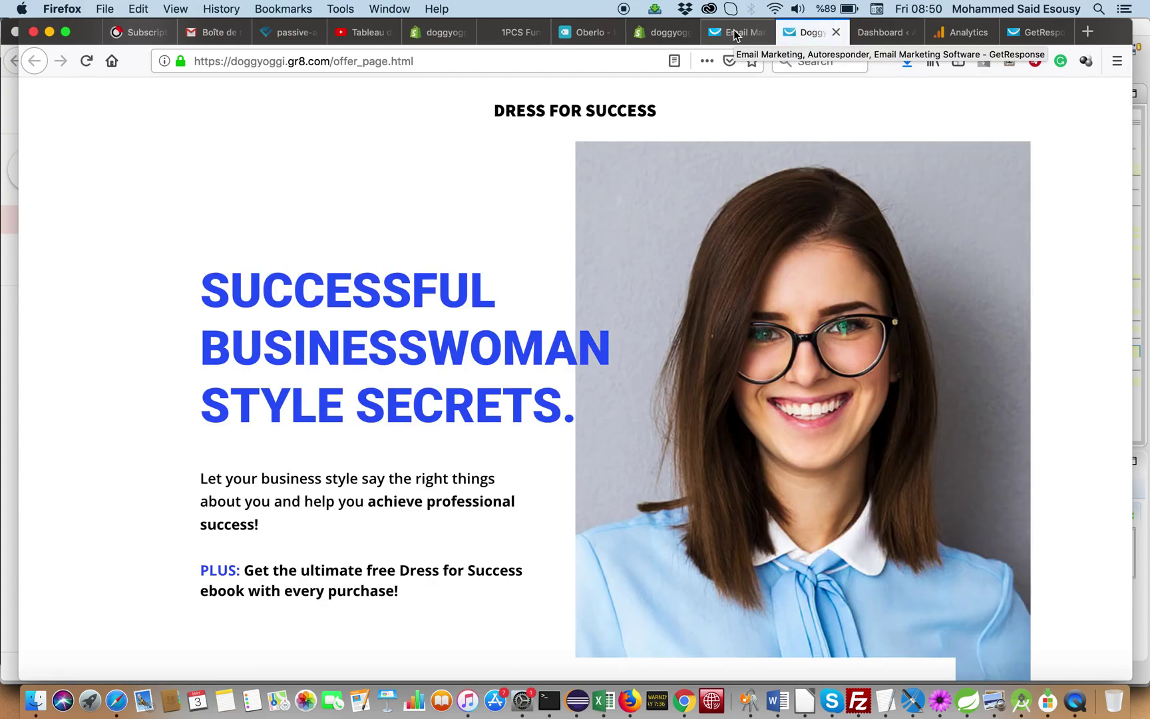
{"action": "scroll", "coordinate": [740, 474], "scroll_direction": "down", "scroll_amount": 15}
{"action": "scroll", "coordinate": [740, 471], "scroll_direction": "down", "scroll_amount": 6}
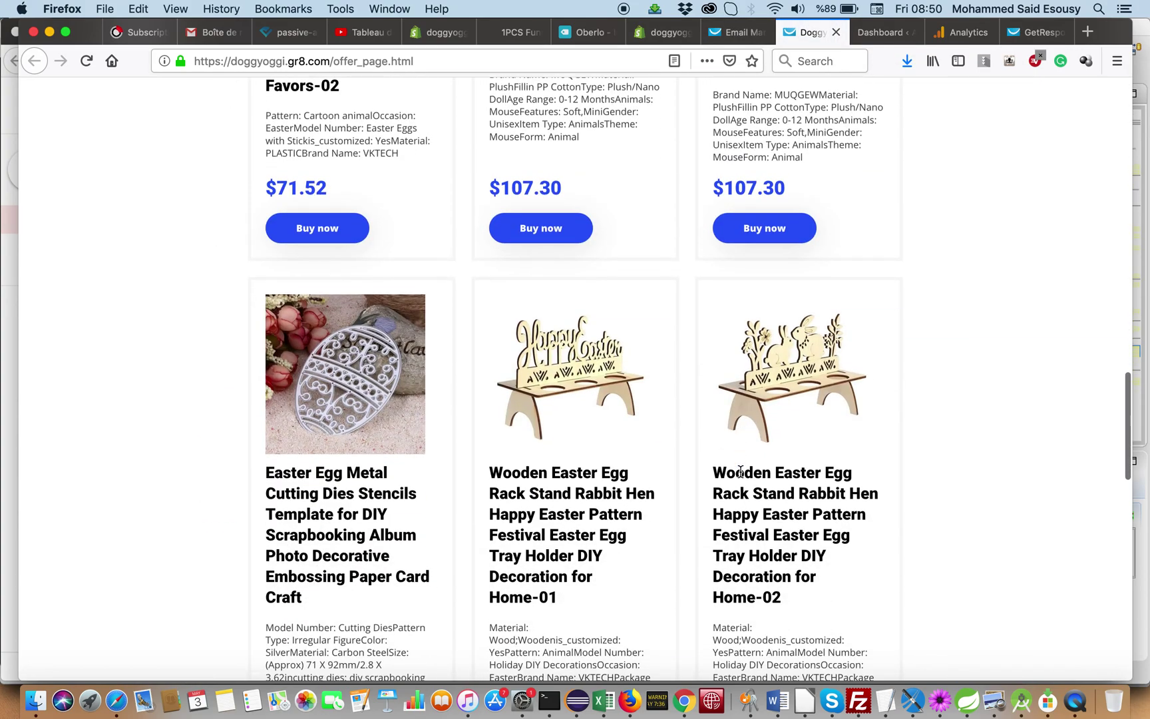
{"action": "scroll", "coordinate": [740, 472], "scroll_direction": "up", "scroll_amount": 7}
{"action": "scroll", "coordinate": [741, 471], "scroll_direction": "up", "scroll_amount": 15}
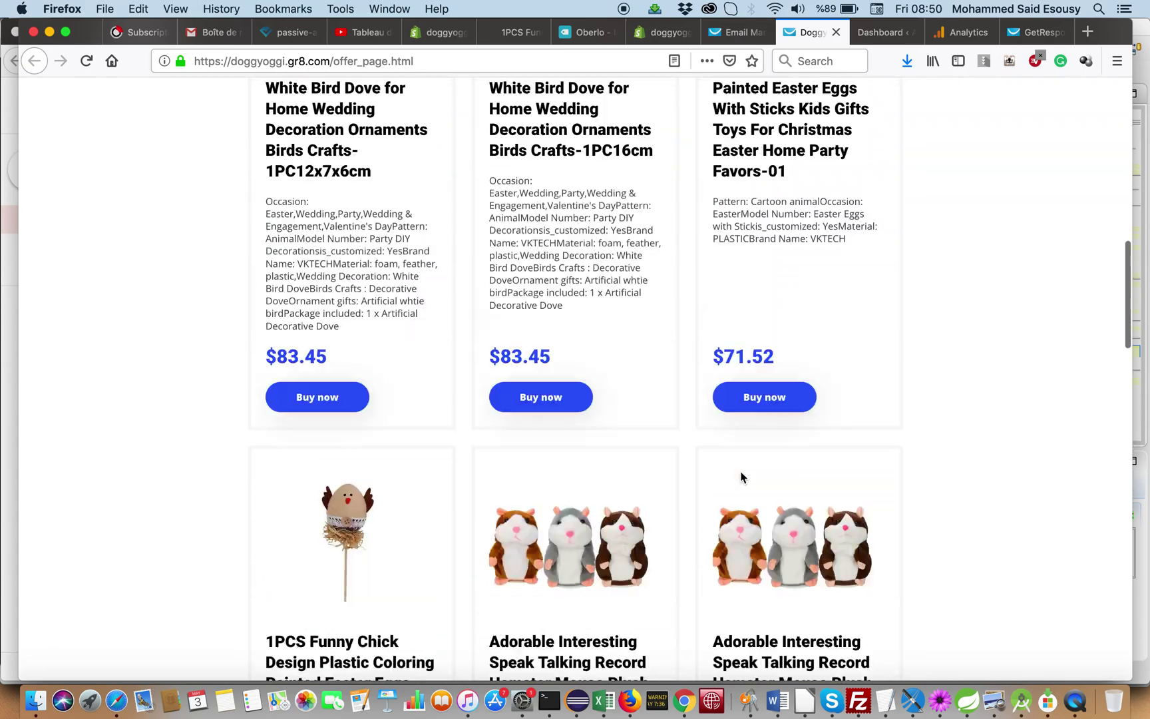
{"action": "scroll", "coordinate": [743, 473], "scroll_direction": "down", "scroll_amount": 10}
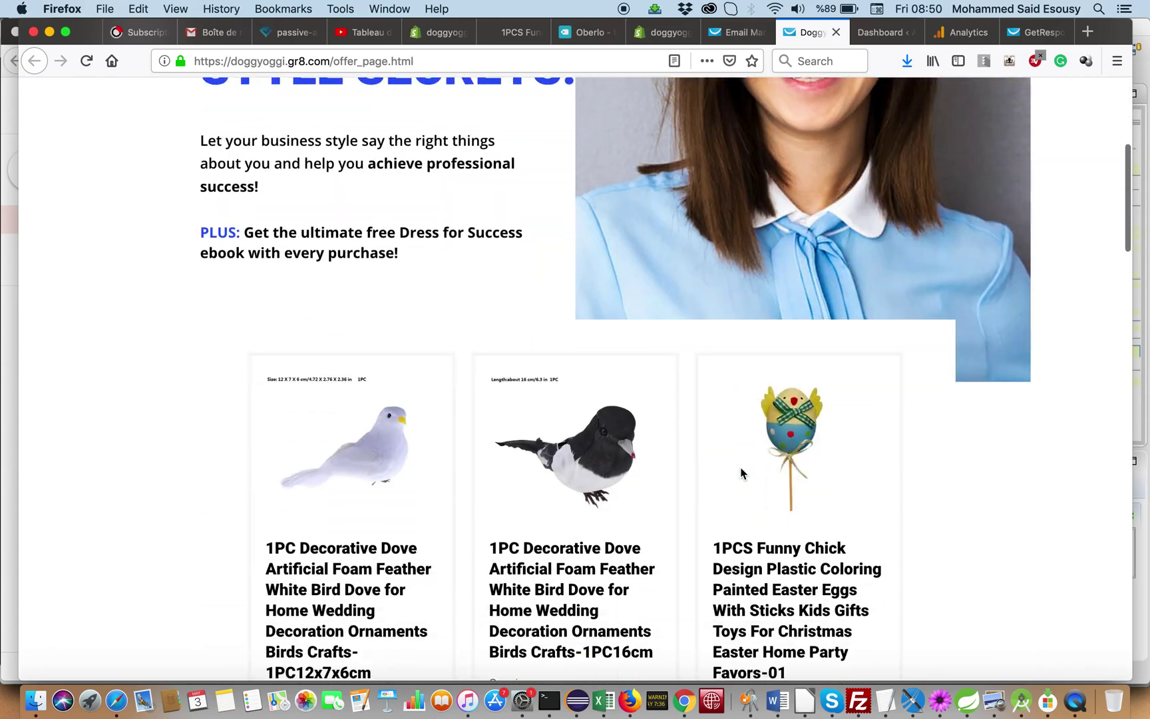
{"action": "scroll", "coordinate": [742, 473], "scroll_direction": "up", "scroll_amount": 10}
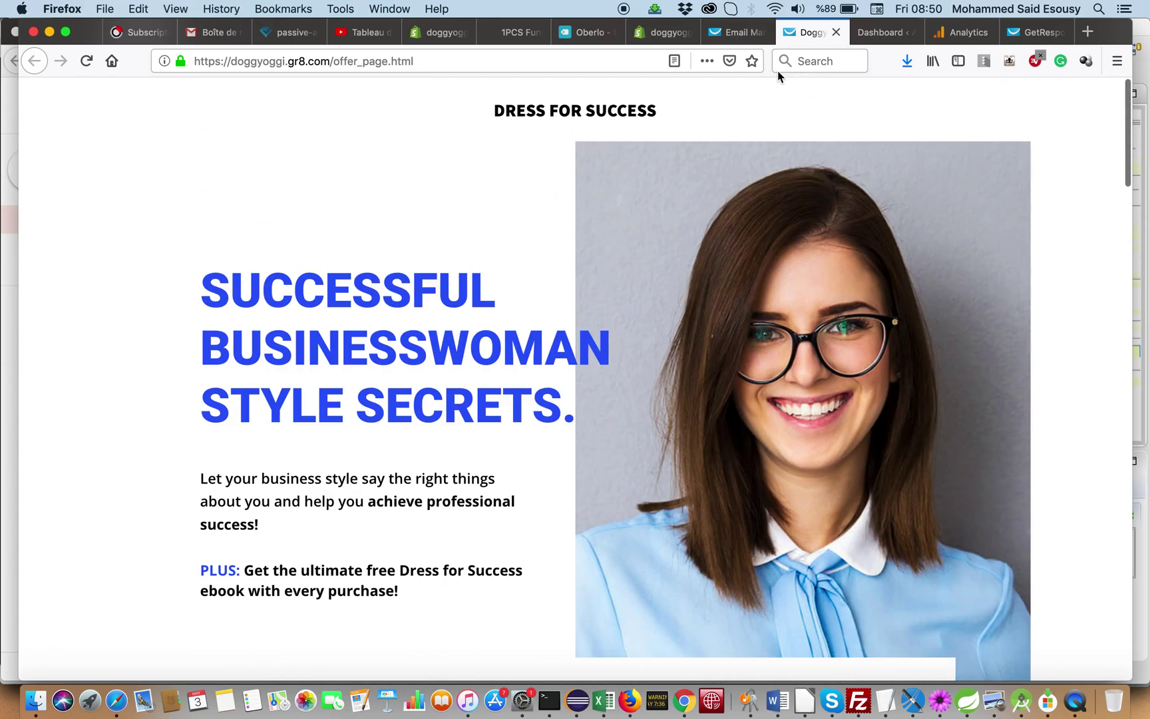
{"action": "left_click", "coordinate": [735, 32]}
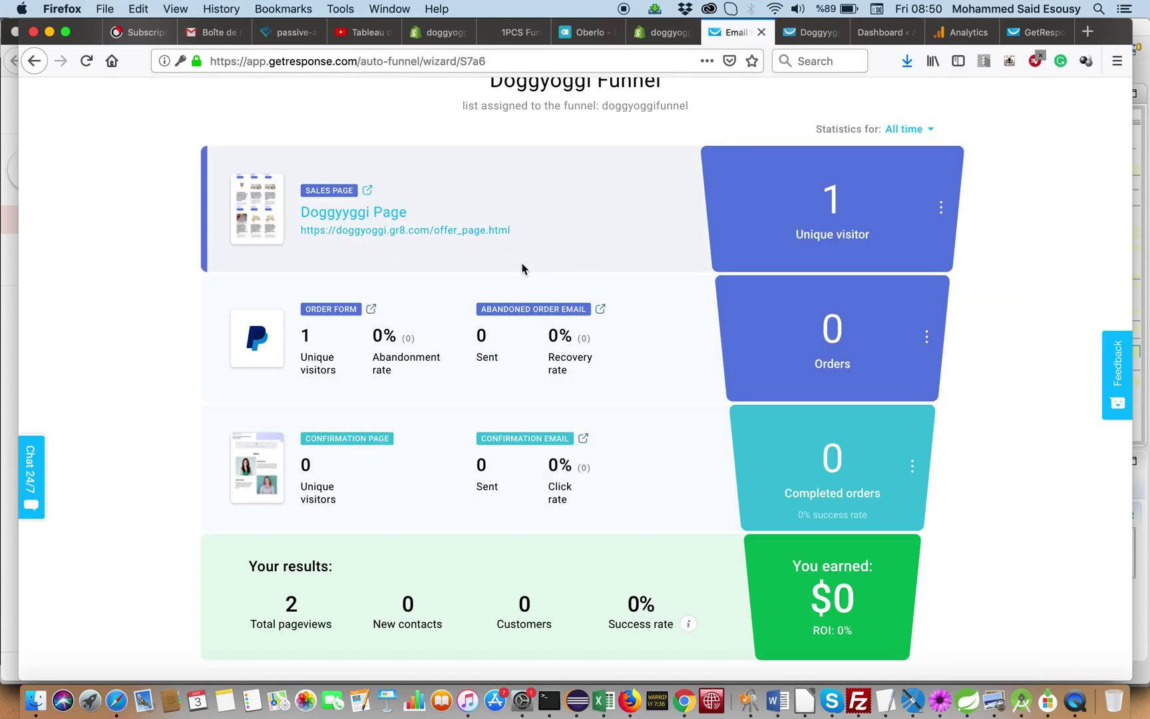
Preview the order form listing two decorative dove items at $83.45, then return to the overview
{"action": "left_click", "coordinate": [370, 310]}
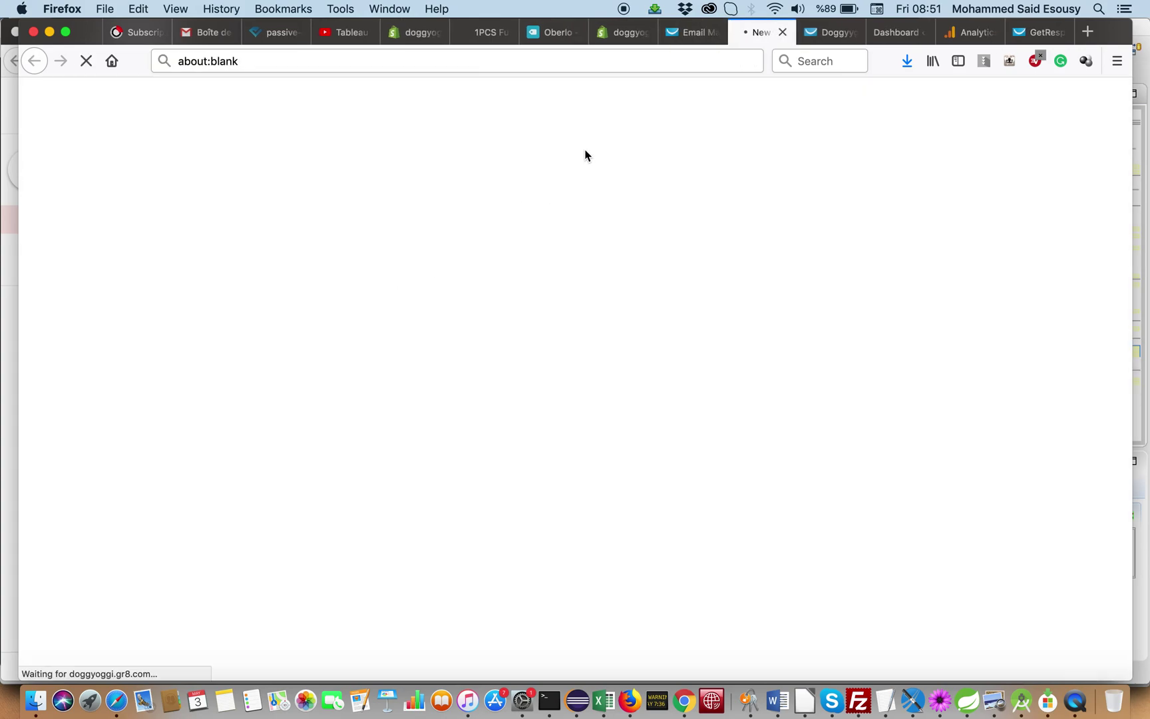
{"action": "scroll", "coordinate": [589, 329], "scroll_direction": "down", "scroll_amount": 15}
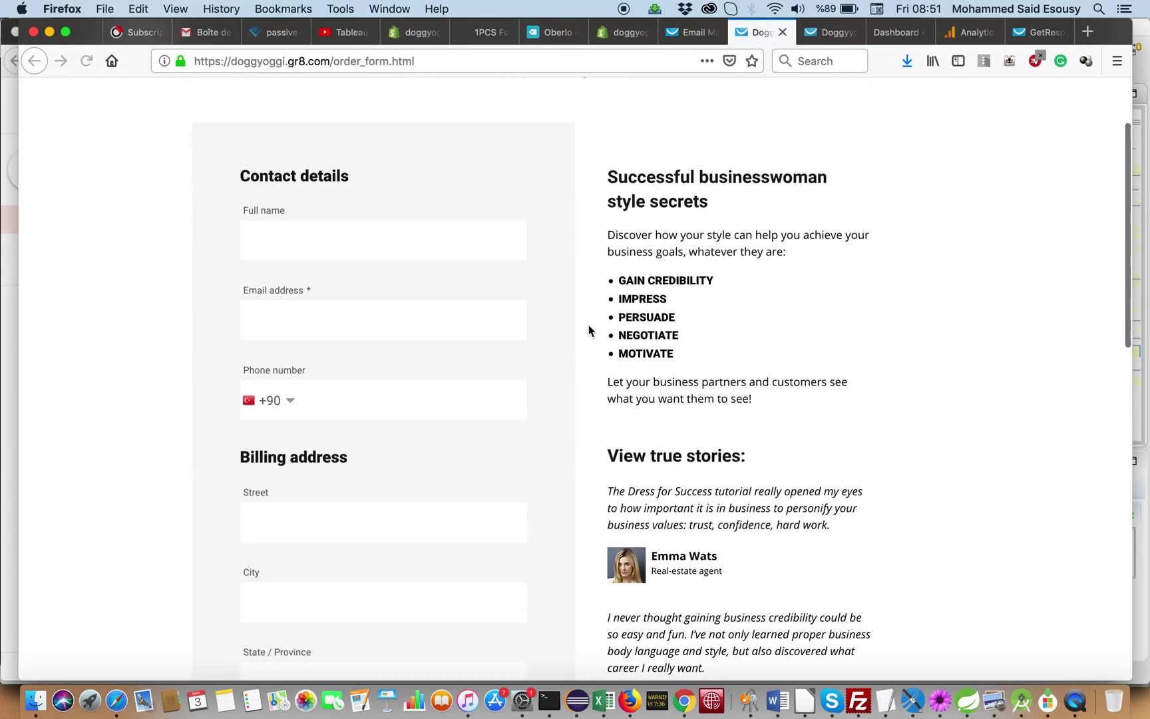
{"action": "scroll", "coordinate": [588, 330], "scroll_direction": "up", "scroll_amount": 15}
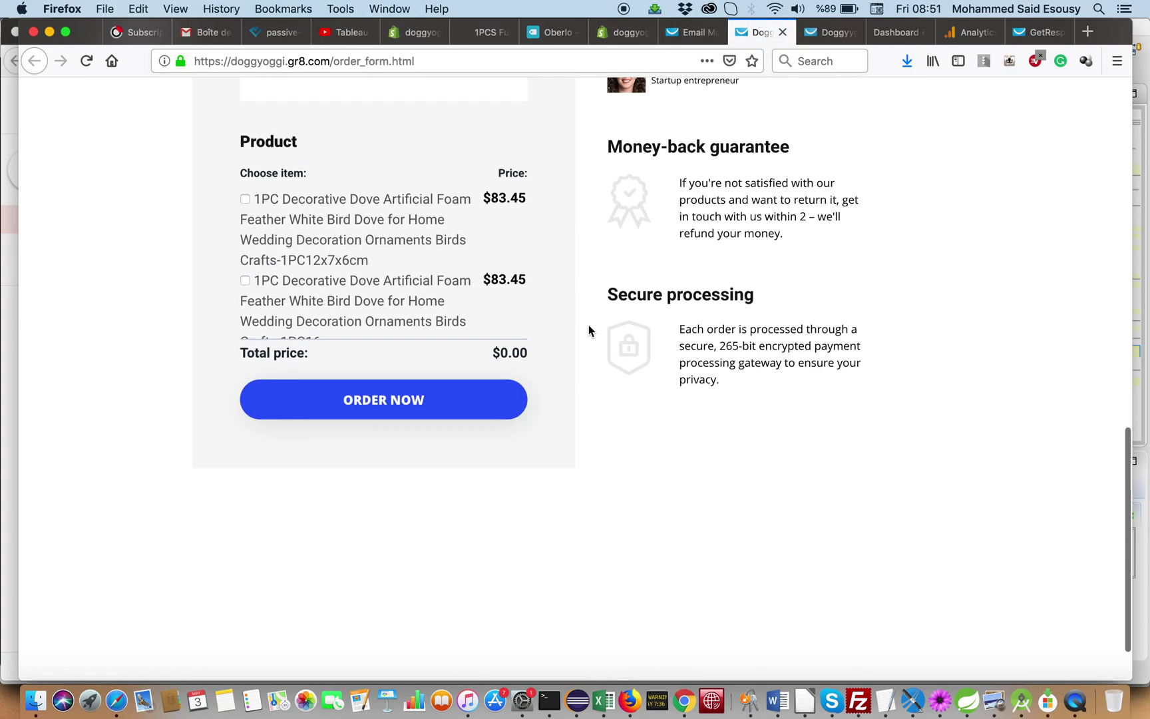
{"action": "scroll", "coordinate": [588, 330], "scroll_direction": "down", "scroll_amount": 12}
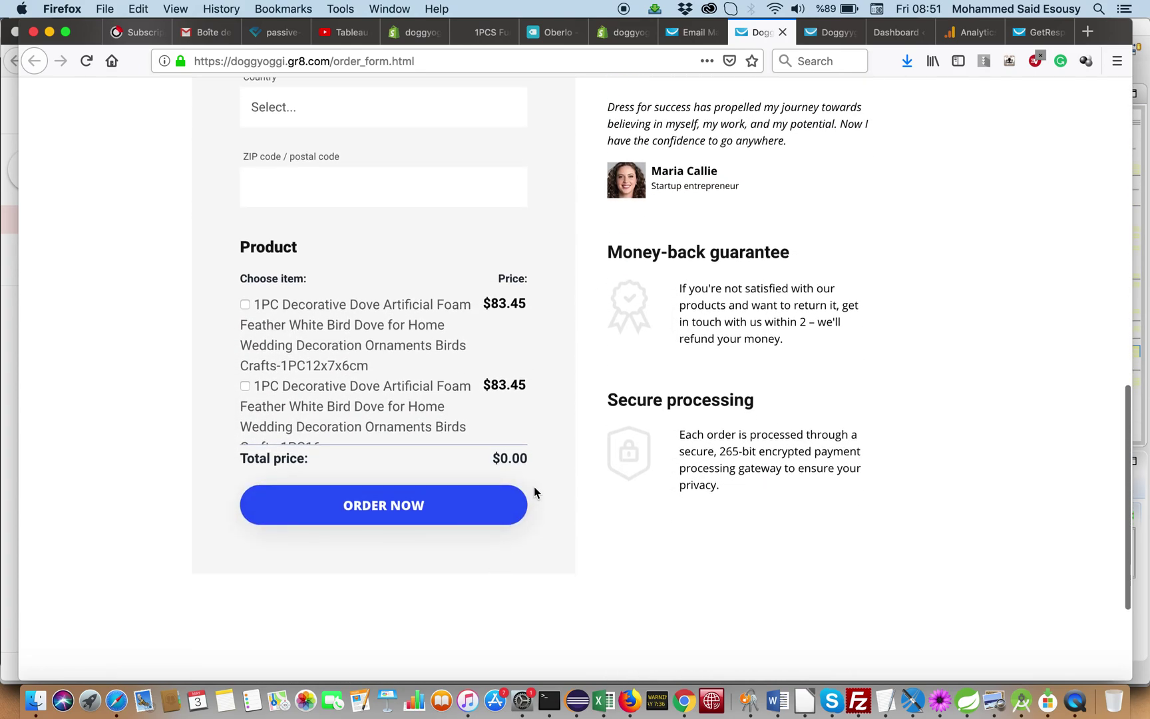
{"action": "scroll", "coordinate": [575, 367], "scroll_direction": "up", "scroll_amount": 5}
{"action": "left_click", "coordinate": [694, 35]}
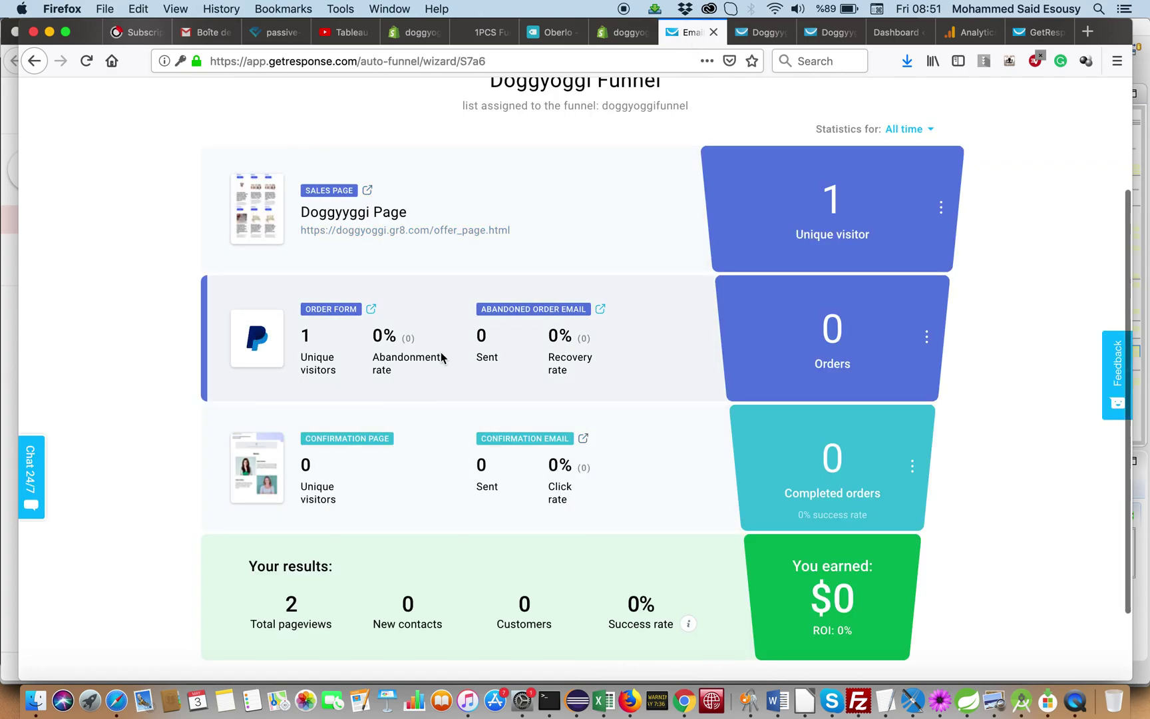
Go back to the dashboard via the GetResponse logo and reopen the Autofunnel My funnels list
{"action": "scroll", "coordinate": [479, 197], "scroll_direction": "up", "scroll_amount": 3}
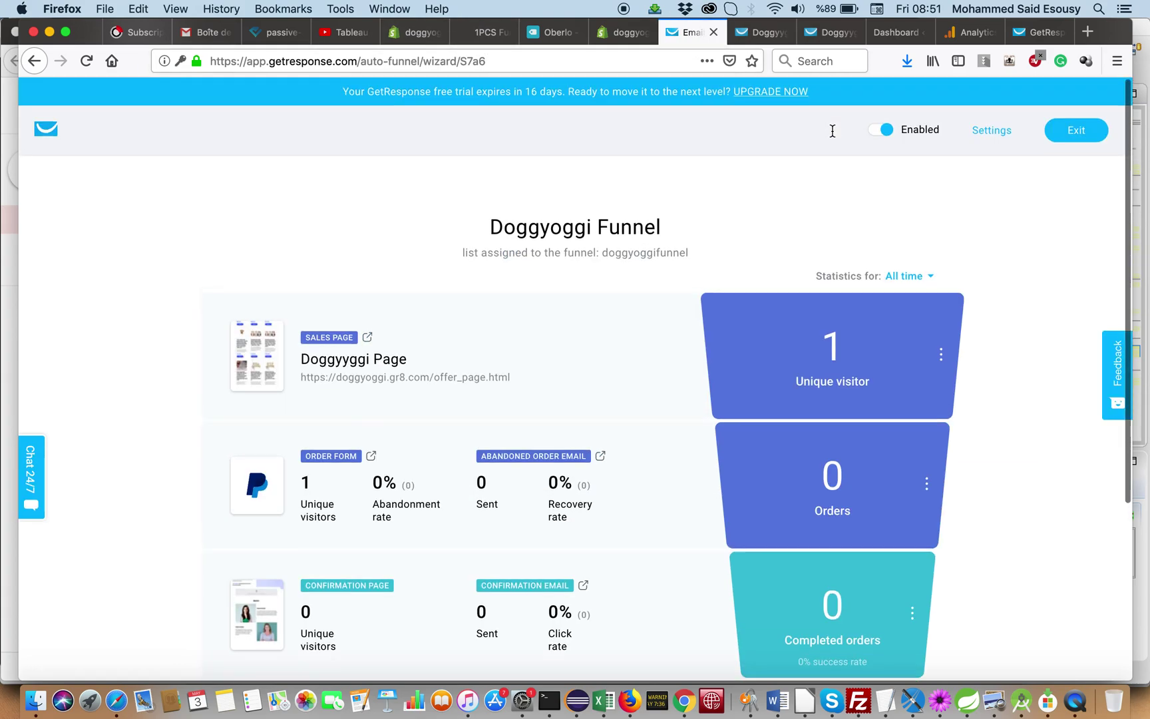
{"action": "left_click", "coordinate": [42, 137]}
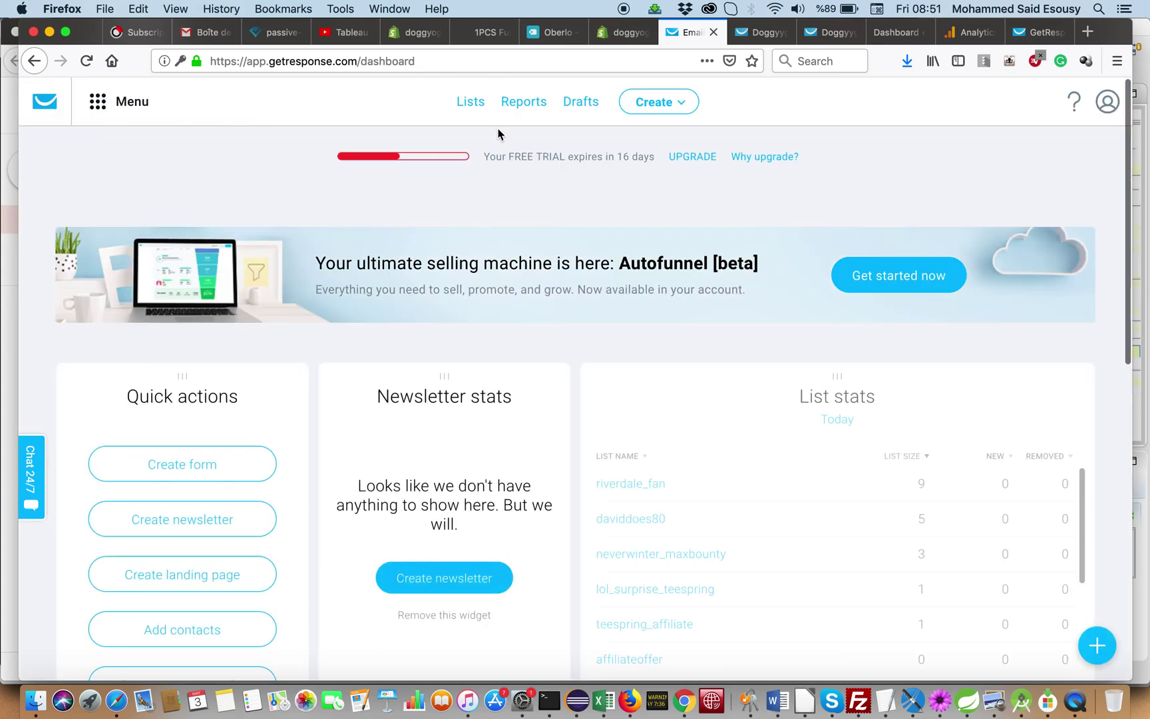
{"action": "left_click", "coordinate": [99, 106]}
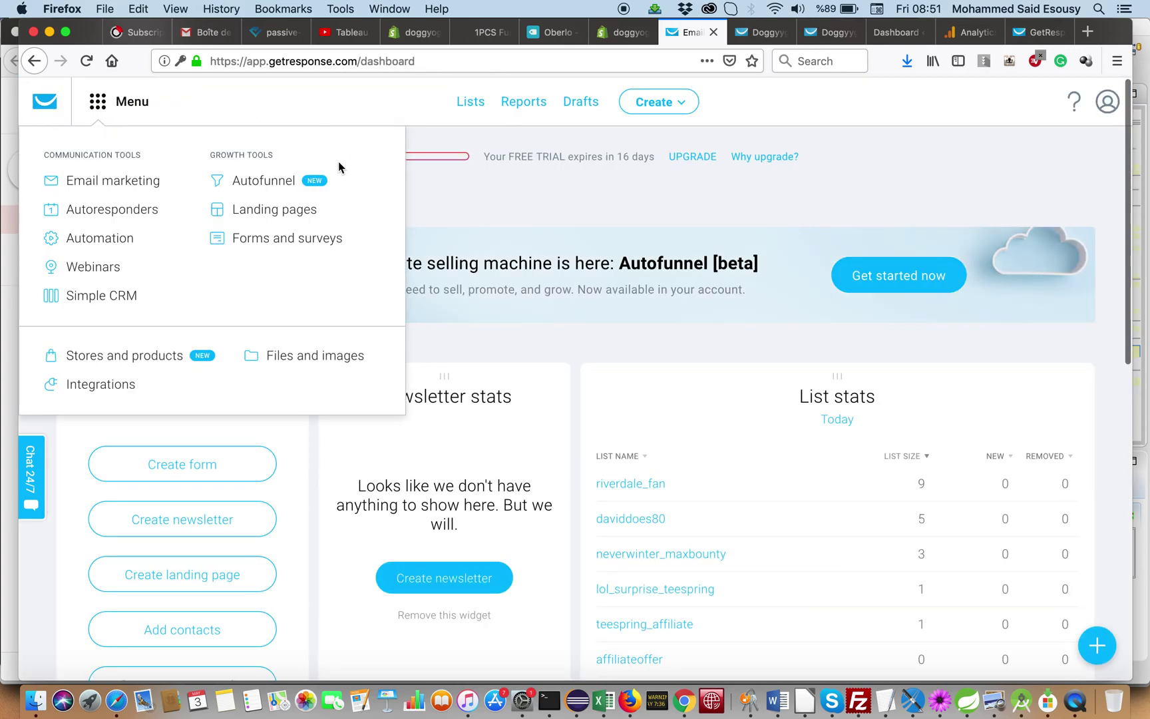
{"action": "left_click", "coordinate": [291, 178]}
{"action": "scroll", "coordinate": [389, 372], "scroll_direction": "down", "scroll_amount": 4}
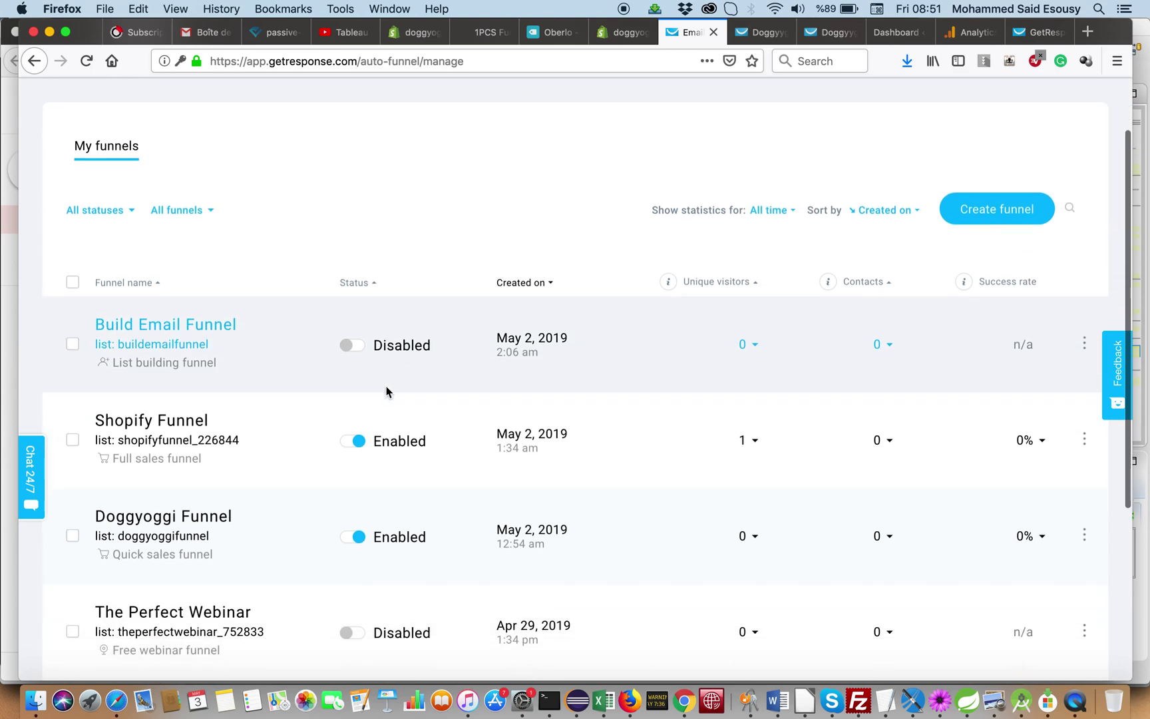
Open Shopify Funnel and review its landing page, three autoresponder emails, sales page and PayPal order form
{"action": "left_click", "coordinate": [178, 379]}
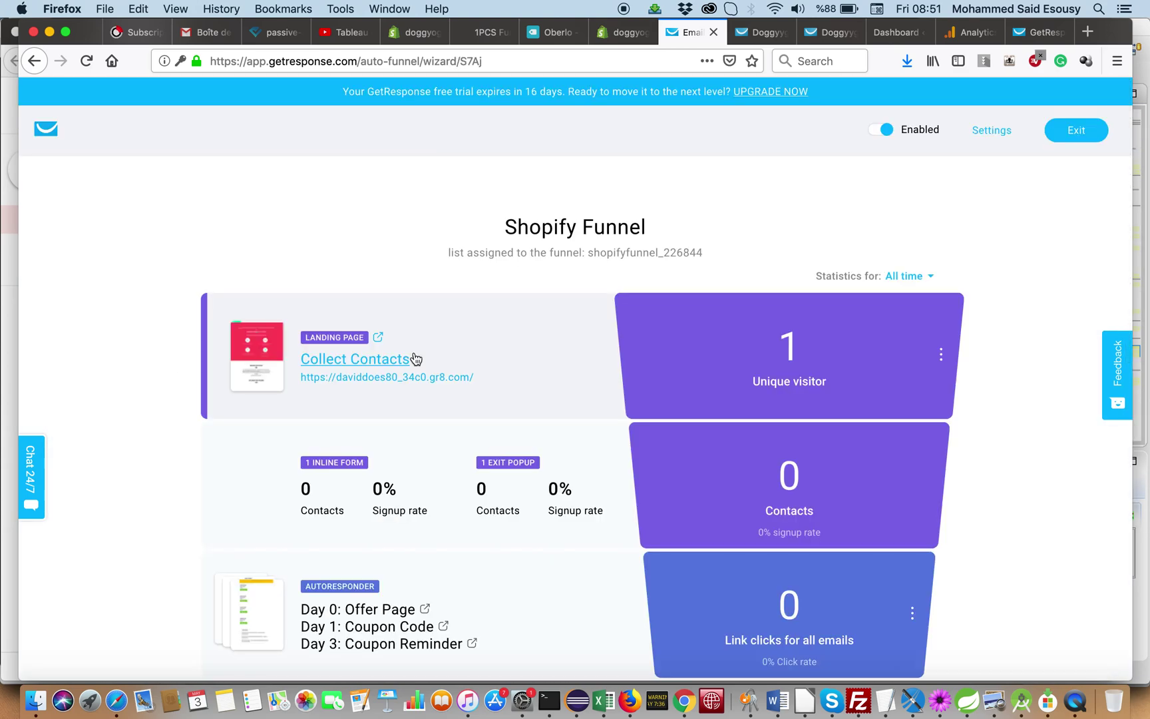
{"action": "scroll", "coordinate": [686, 318], "scroll_direction": "down", "scroll_amount": 1}
{"action": "scroll", "coordinate": [686, 318], "scroll_direction": "down", "scroll_amount": 2}
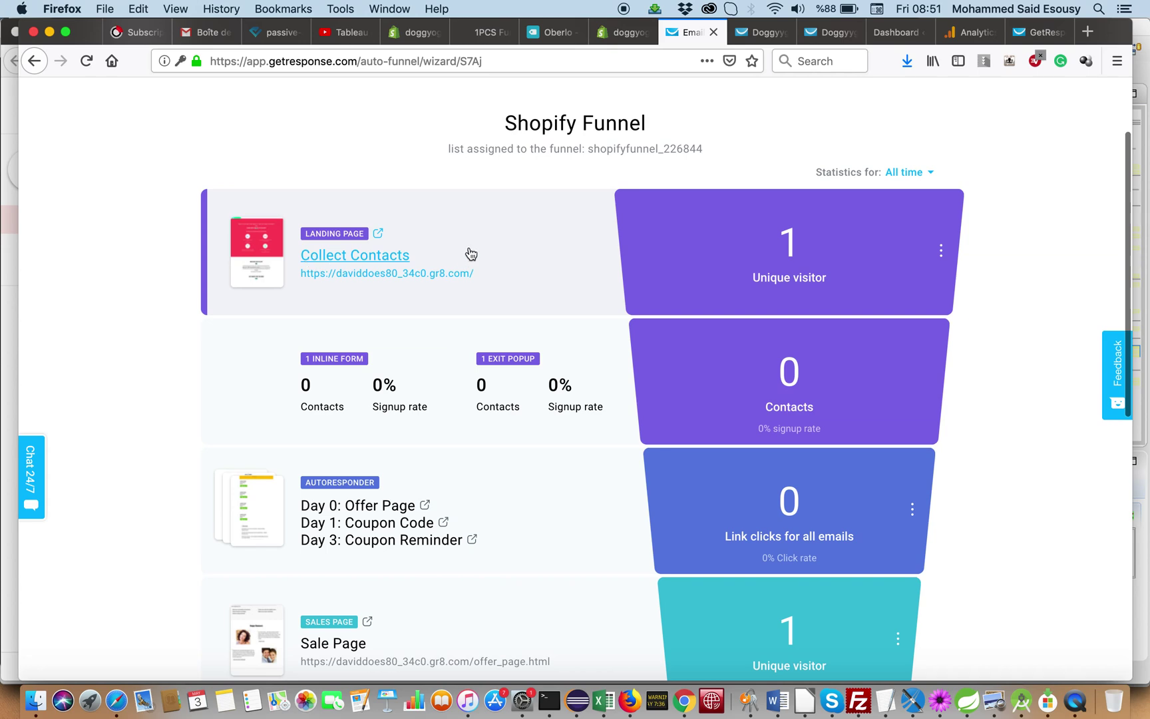
{"action": "scroll", "coordinate": [470, 253], "scroll_direction": "down", "scroll_amount": 1}
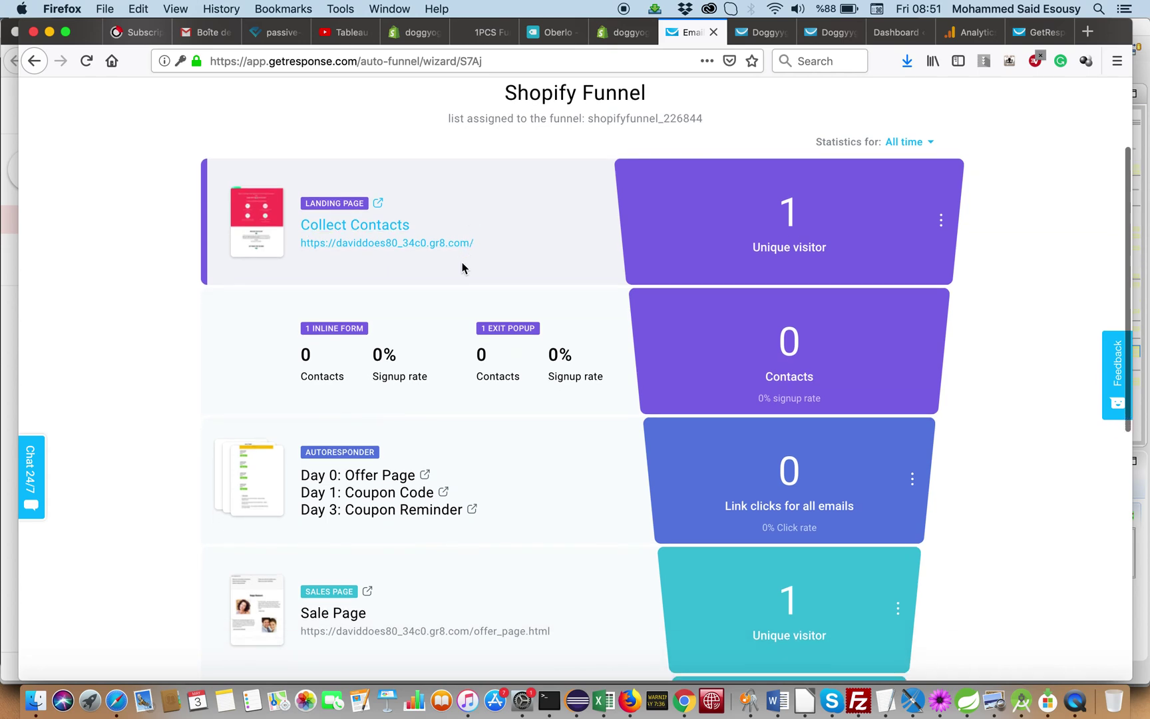
{"action": "scroll", "coordinate": [463, 267], "scroll_direction": "down", "scroll_amount": 1}
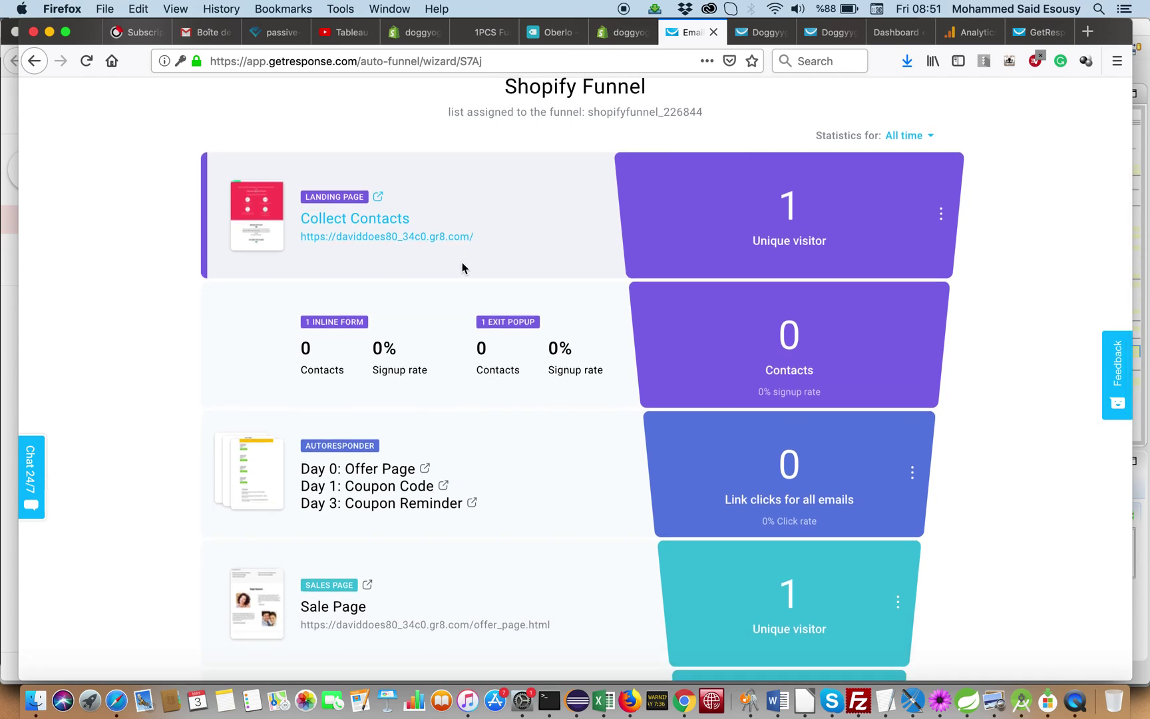
{"action": "scroll", "coordinate": [513, 238], "scroll_direction": "down", "scroll_amount": 1}
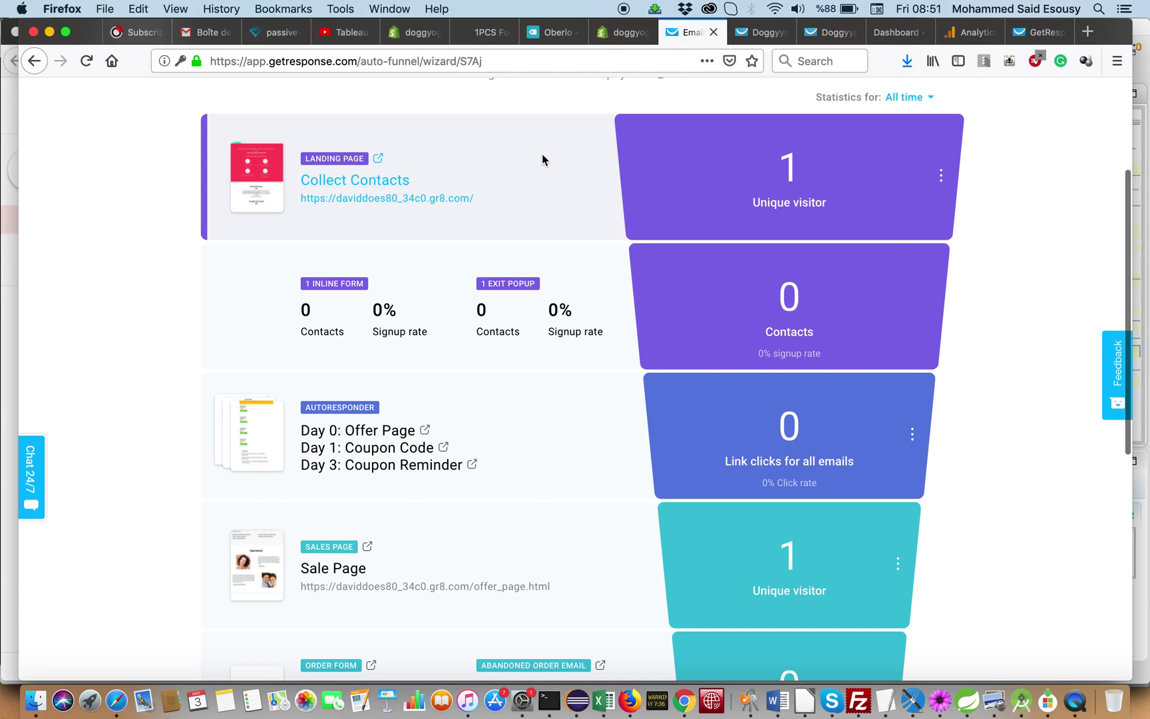
{"action": "scroll", "coordinate": [383, 311], "scroll_direction": "down", "scroll_amount": 2}
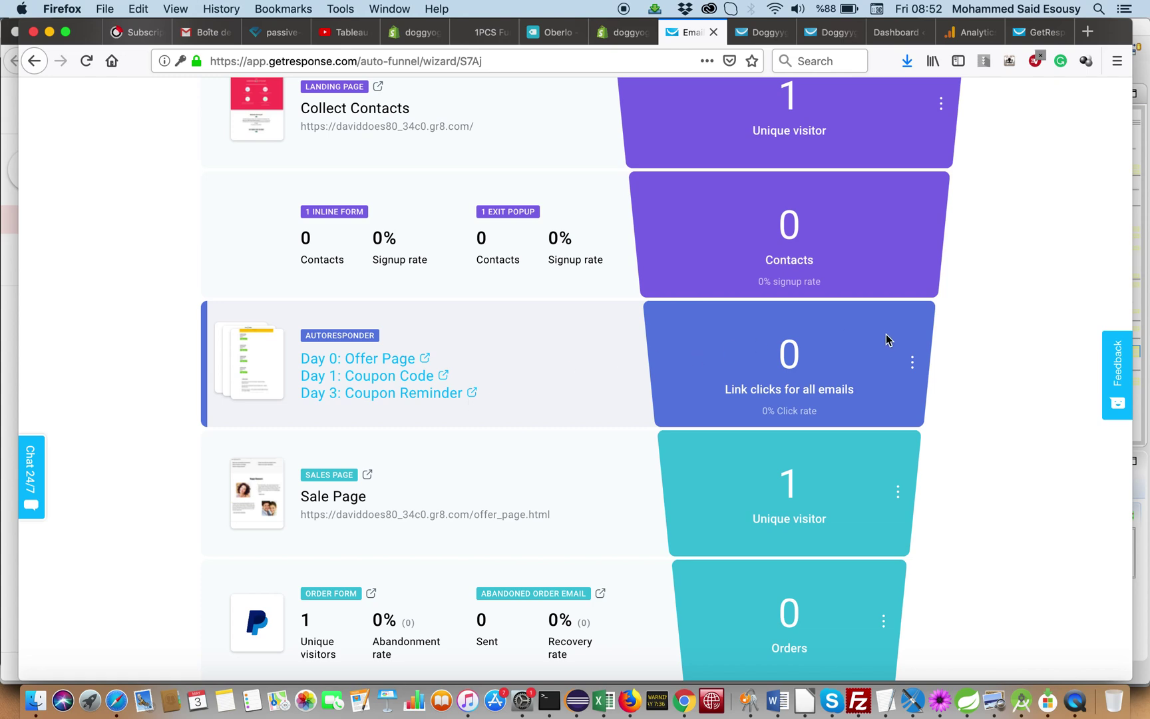
Open the Shopify Funnel's Sale Page in the landing page editor from its options menu
{"action": "left_click", "coordinate": [911, 362]}
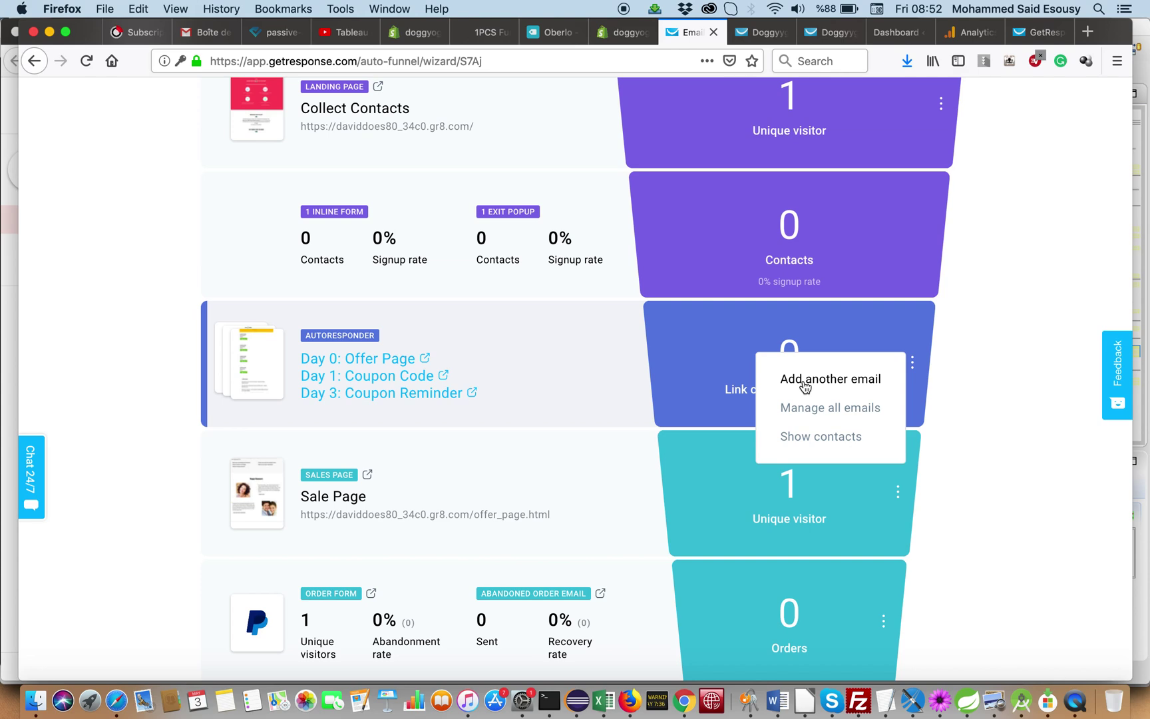
{"action": "left_click", "coordinate": [686, 406]}
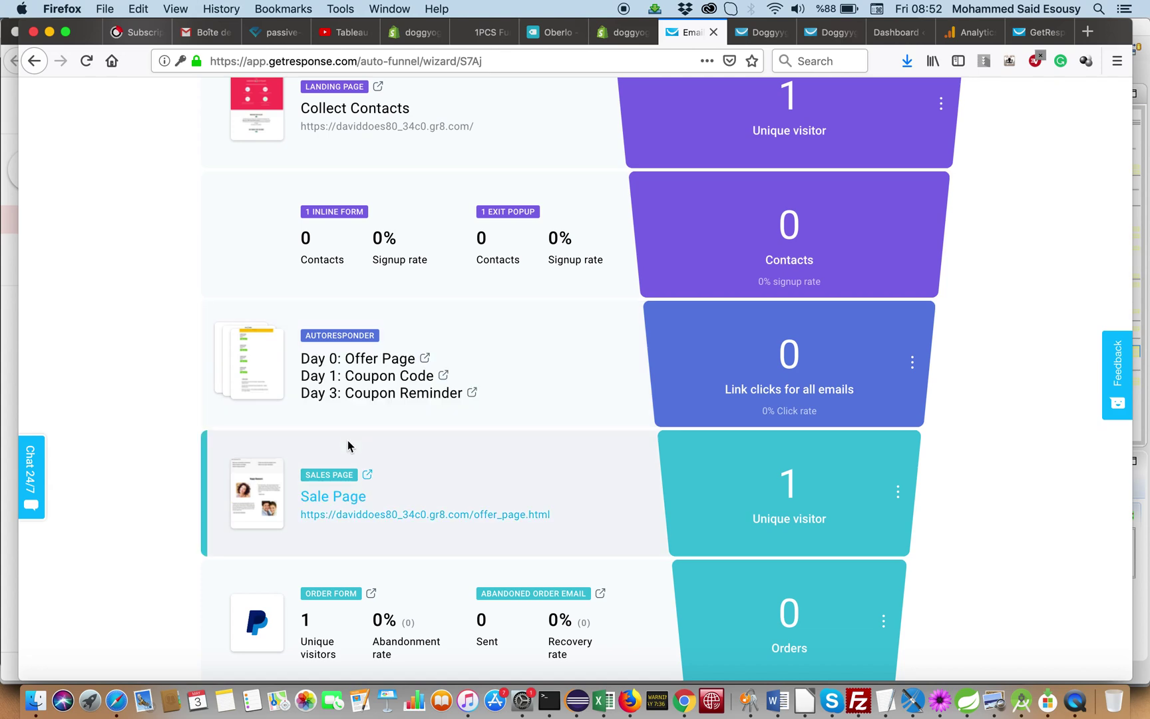
{"action": "scroll", "coordinate": [321, 503], "scroll_direction": "down", "scroll_amount": 3}
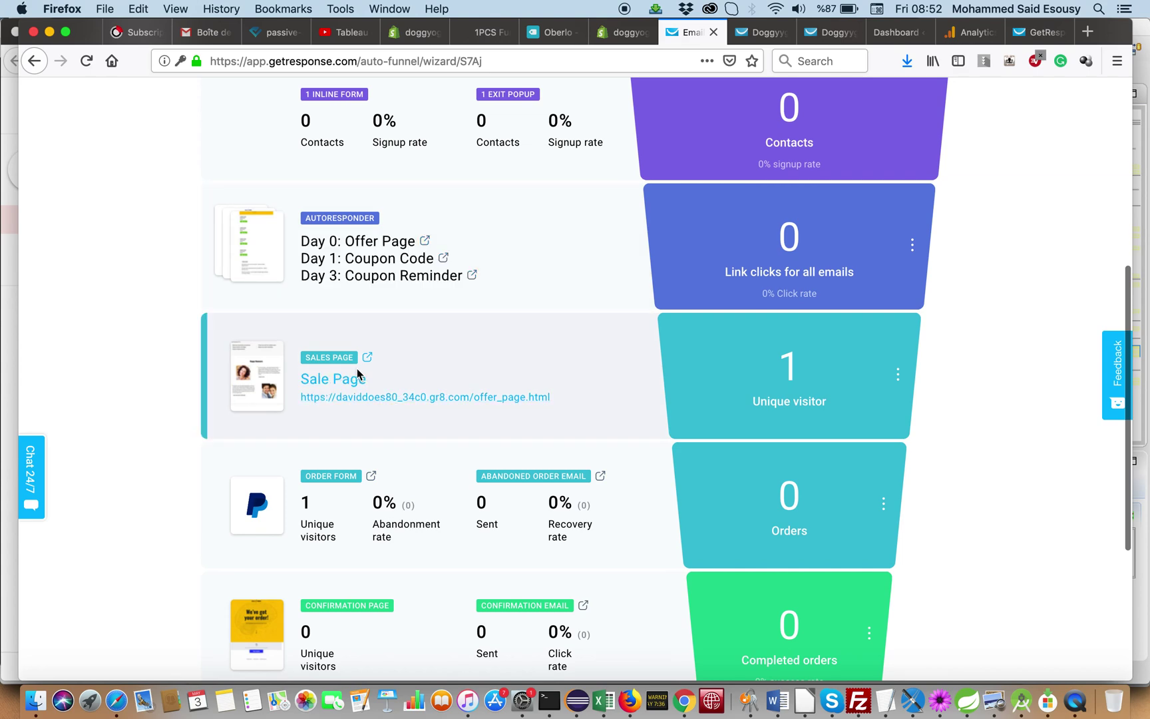
{"action": "scroll", "coordinate": [386, 381], "scroll_direction": "down", "scroll_amount": 2}
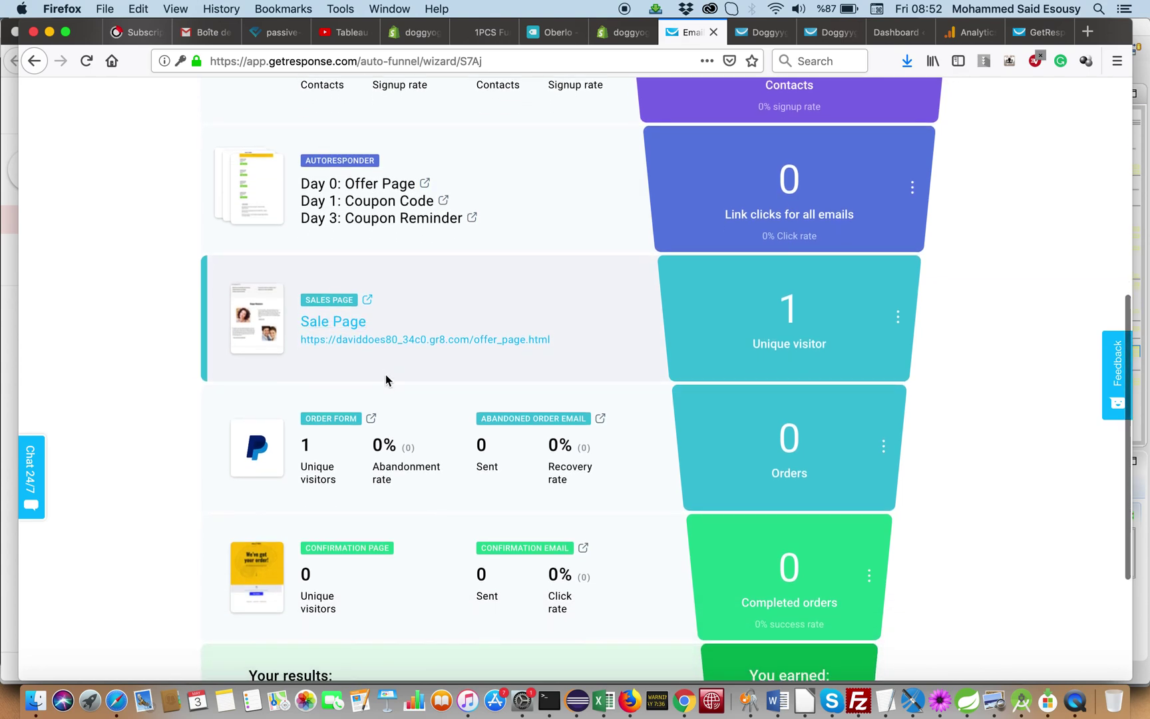
{"action": "scroll", "coordinate": [383, 368], "scroll_direction": "down", "scroll_amount": 4}
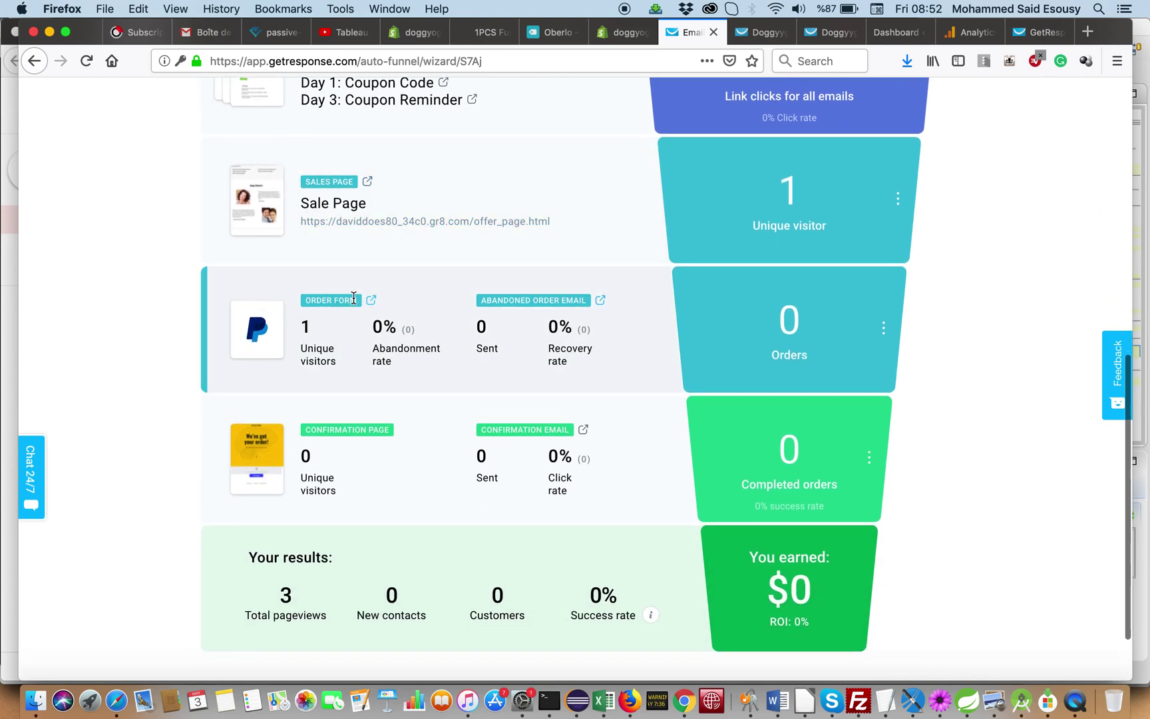
{"action": "left_click", "coordinate": [897, 198]}
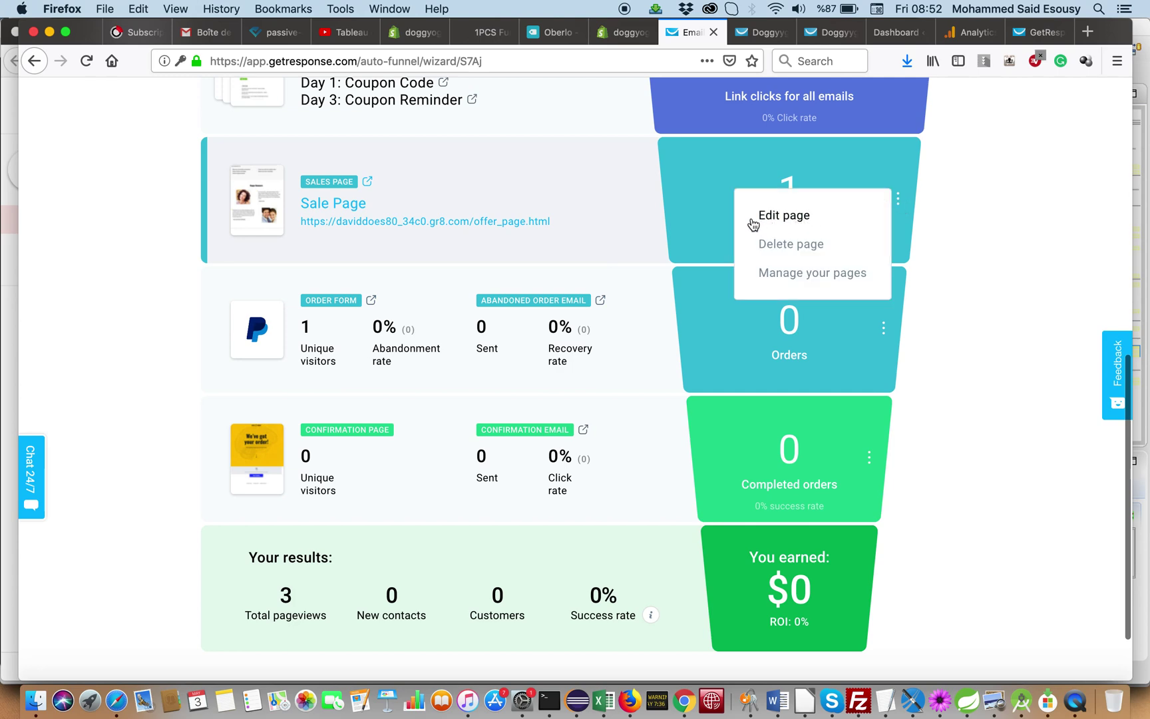
{"action": "left_click", "coordinate": [772, 224]}
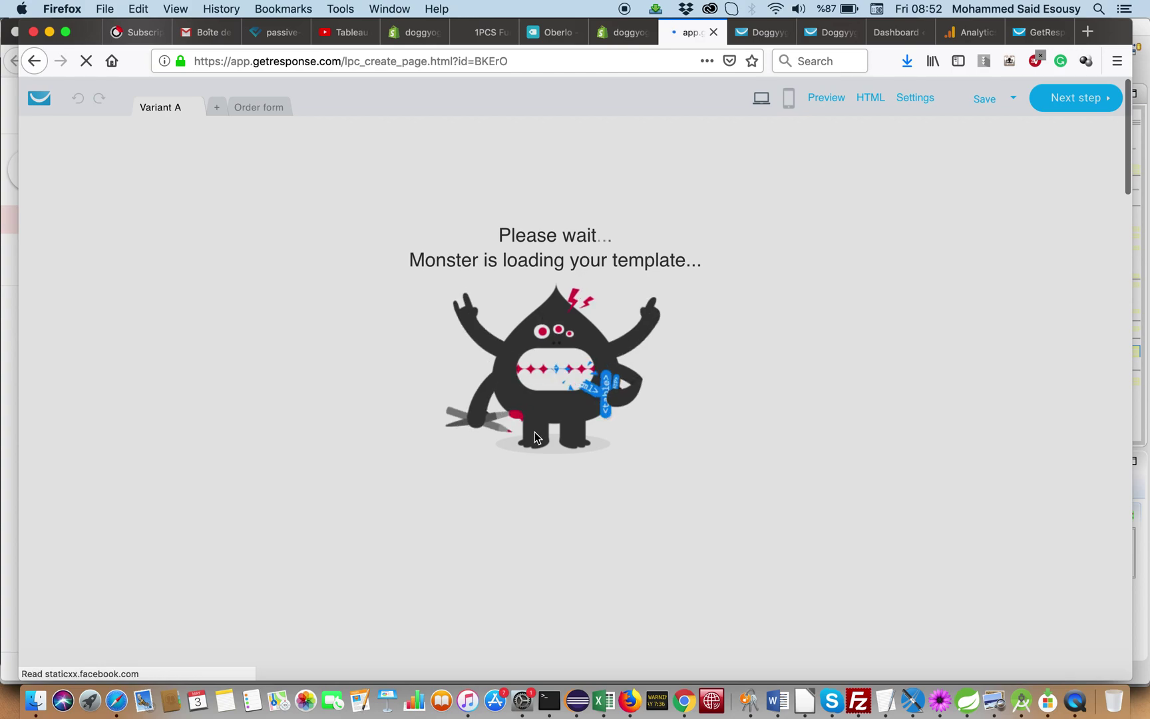
Leave the sales-page editor without saving and return to the GetResponse dashboard
{"action": "scroll", "coordinate": [548, 327], "scroll_direction": "down", "scroll_amount": 3}
{"action": "scroll", "coordinate": [547, 330], "scroll_direction": "down", "scroll_amount": 20}
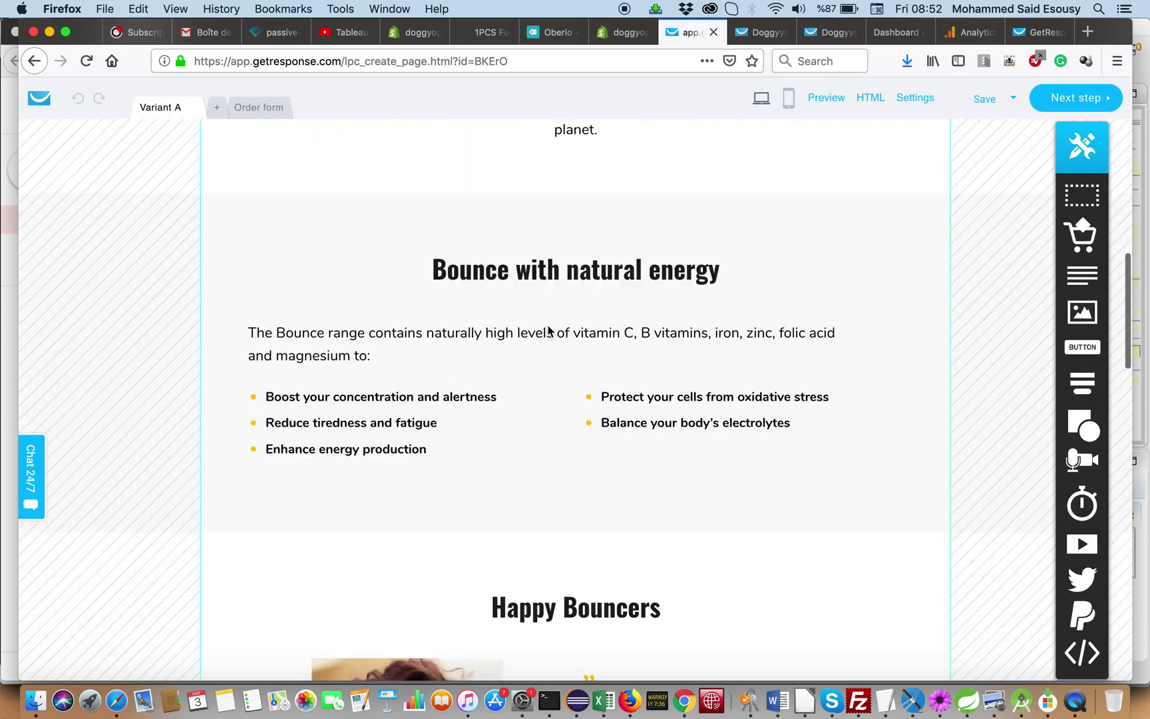
{"action": "scroll", "coordinate": [548, 330], "scroll_direction": "up", "scroll_amount": 20}
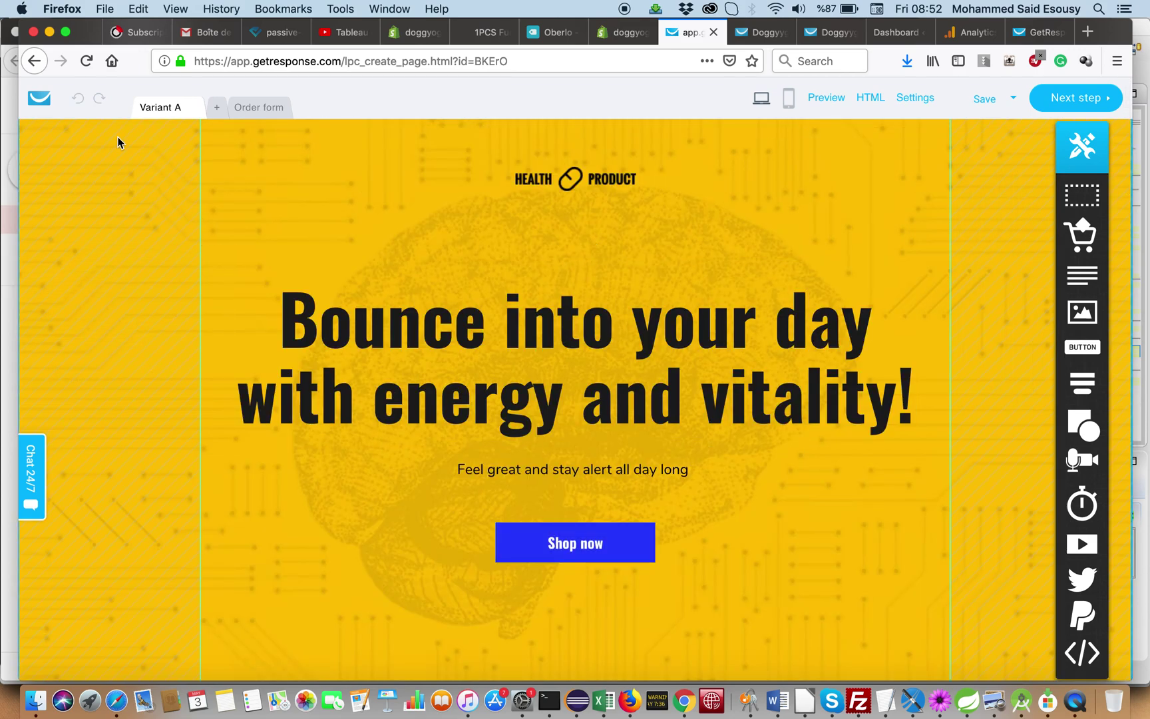
{"action": "left_click", "coordinate": [39, 103]}
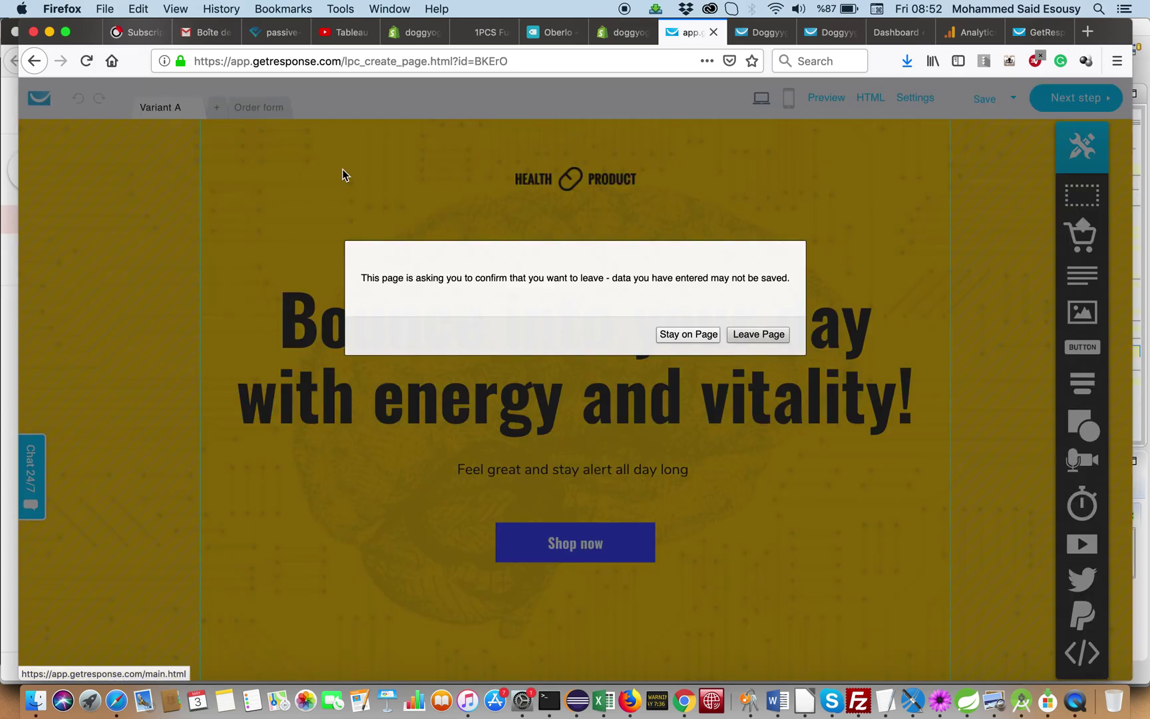
{"action": "left_click", "coordinate": [733, 334]}
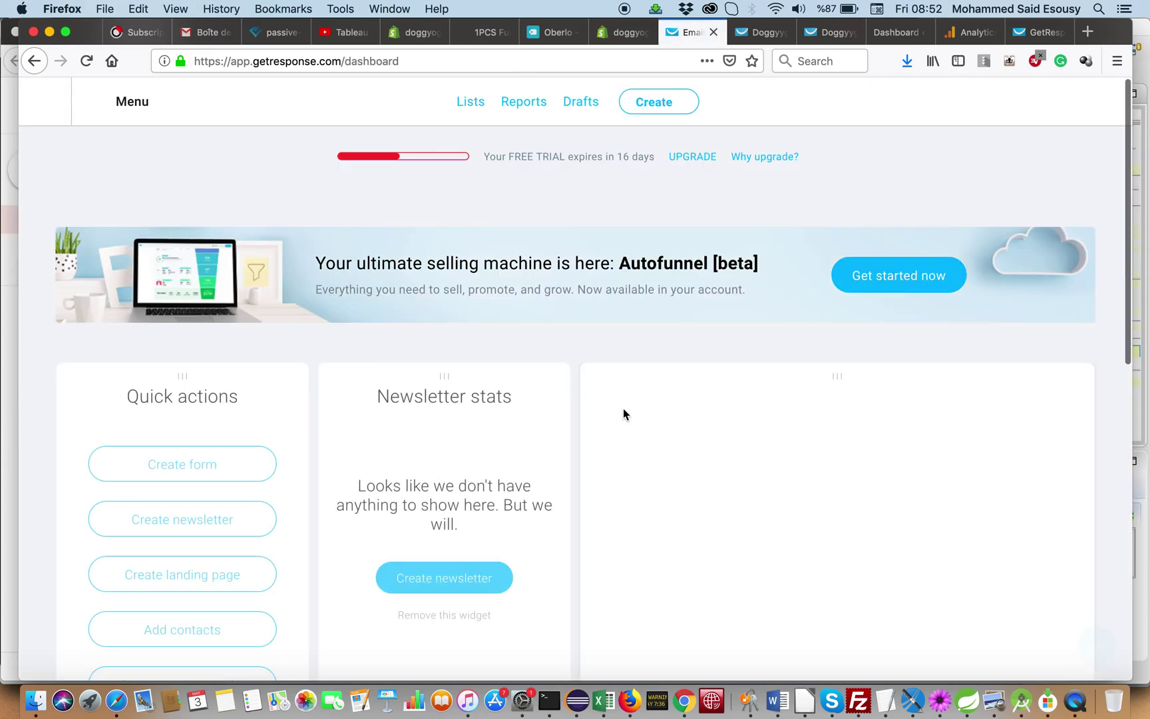
Open the Shopify Funnel from My funnels and scroll through its stages and results
{"action": "left_click", "coordinate": [100, 101]}
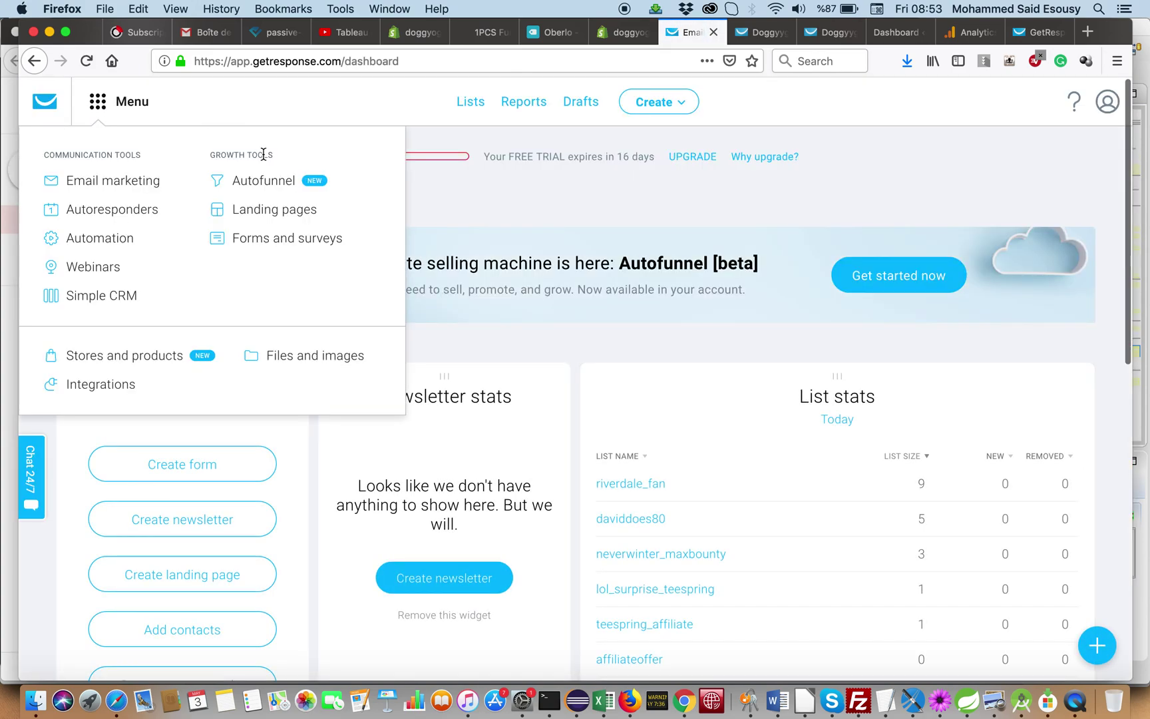
{"action": "left_click", "coordinate": [272, 181]}
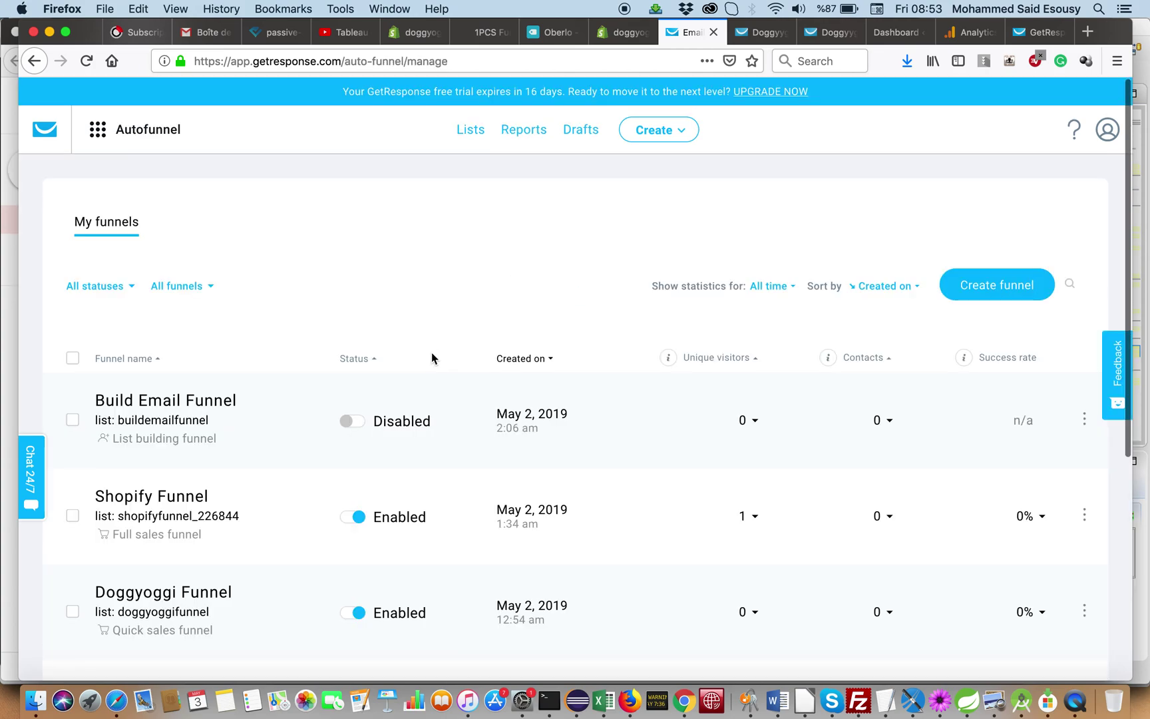
{"action": "scroll", "coordinate": [431, 352], "scroll_direction": "down", "scroll_amount": 3}
{"action": "scroll", "coordinate": [431, 352], "scroll_direction": "down", "scroll_amount": 2}
{"action": "left_click", "coordinate": [169, 252]}
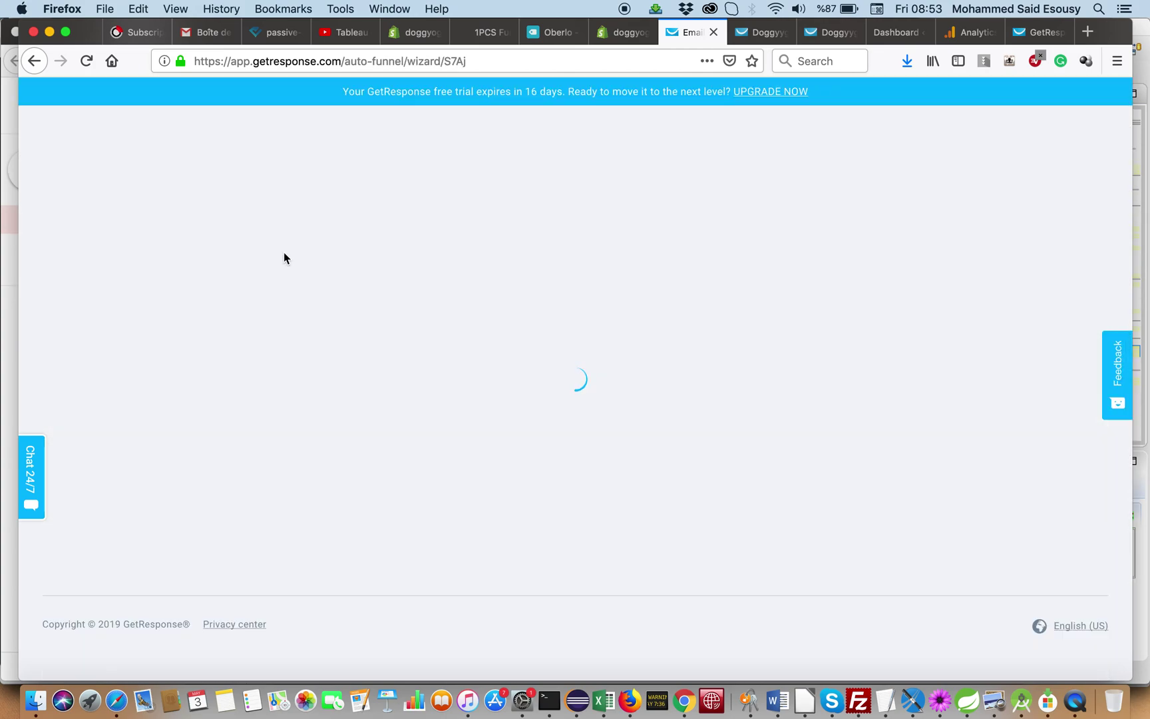
{"action": "scroll", "coordinate": [563, 395], "scroll_direction": "down", "scroll_amount": 8}
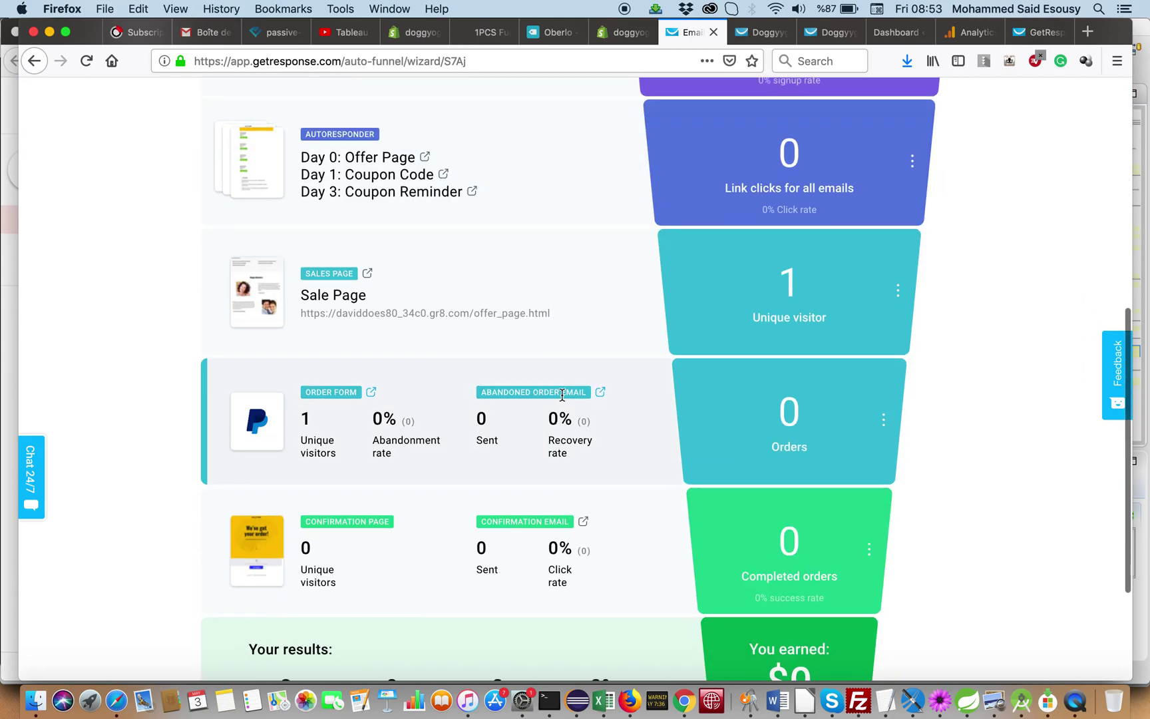
{"action": "scroll", "coordinate": [562, 395], "scroll_direction": "down", "scroll_amount": 3}
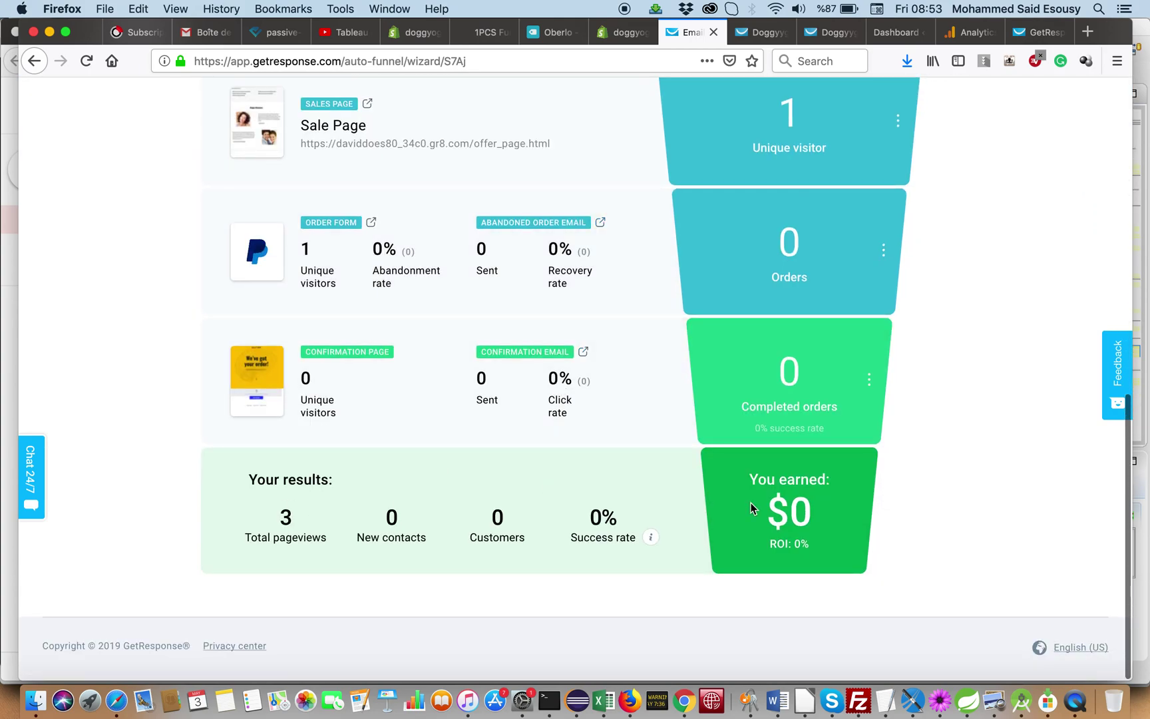
{"action": "scroll", "coordinate": [607, 489], "scroll_direction": "up", "scroll_amount": 10}
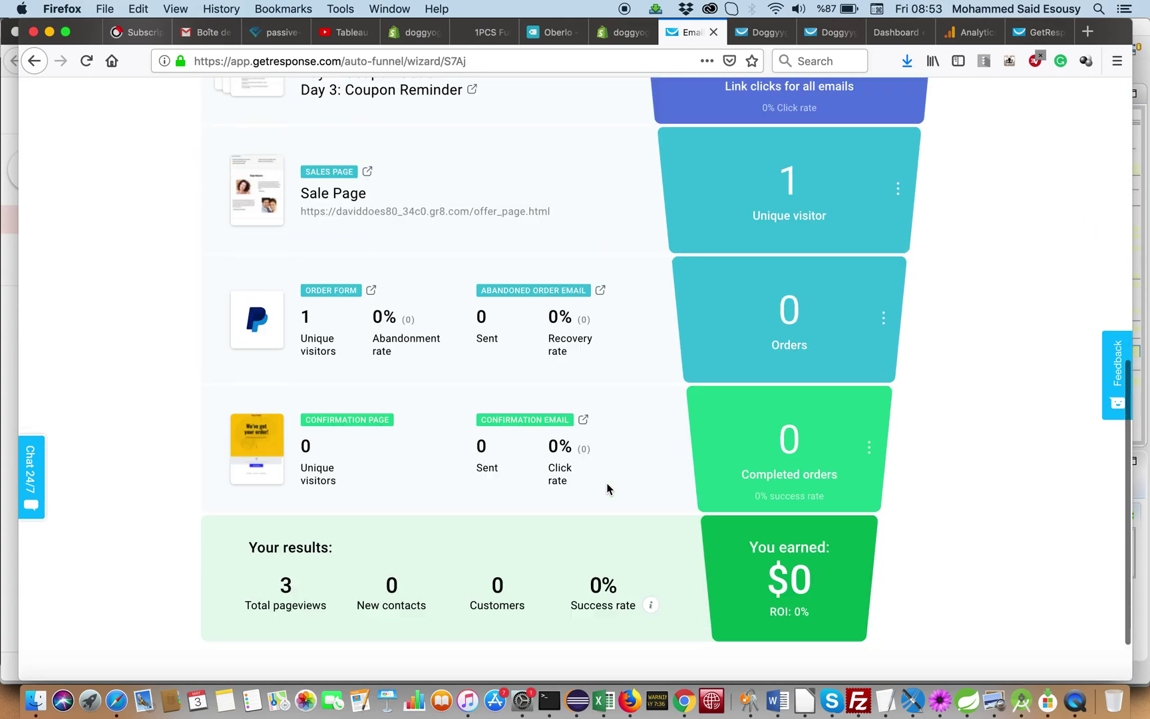
{"action": "scroll", "coordinate": [607, 489], "scroll_direction": "up", "scroll_amount": 5}
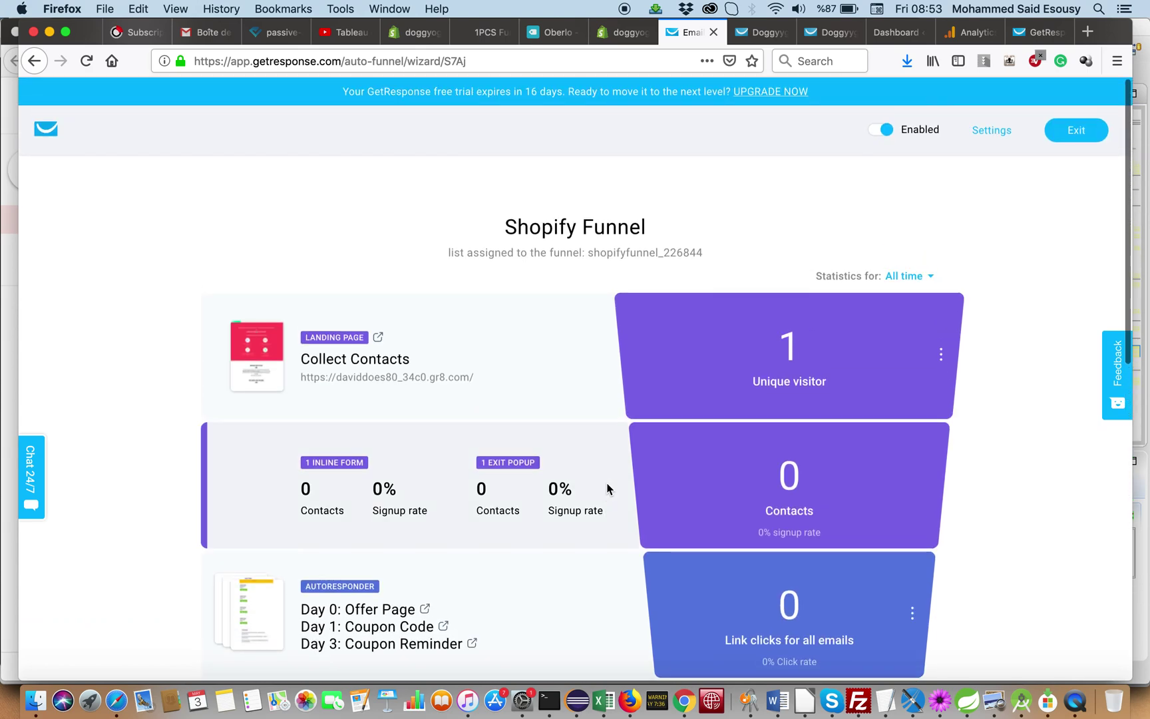
Return to the dashboard and reopen the My funnels list via Autofunnel
{"action": "left_click", "coordinate": [53, 137]}
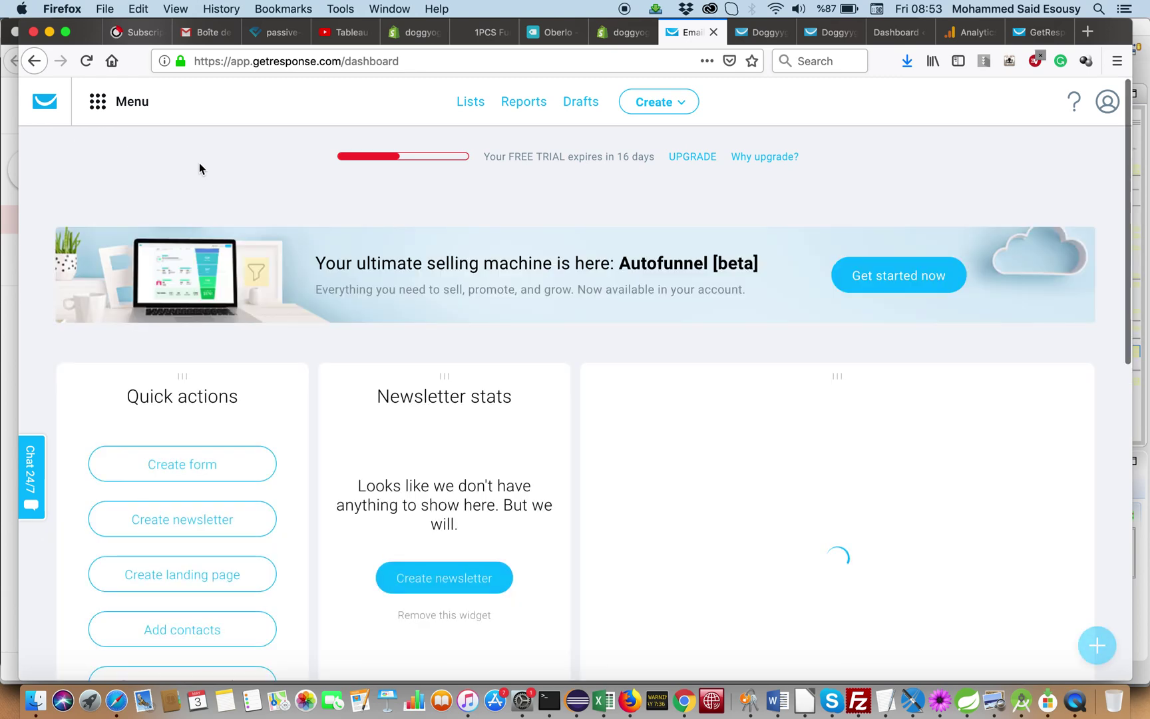
{"action": "left_click", "coordinate": [101, 103]}
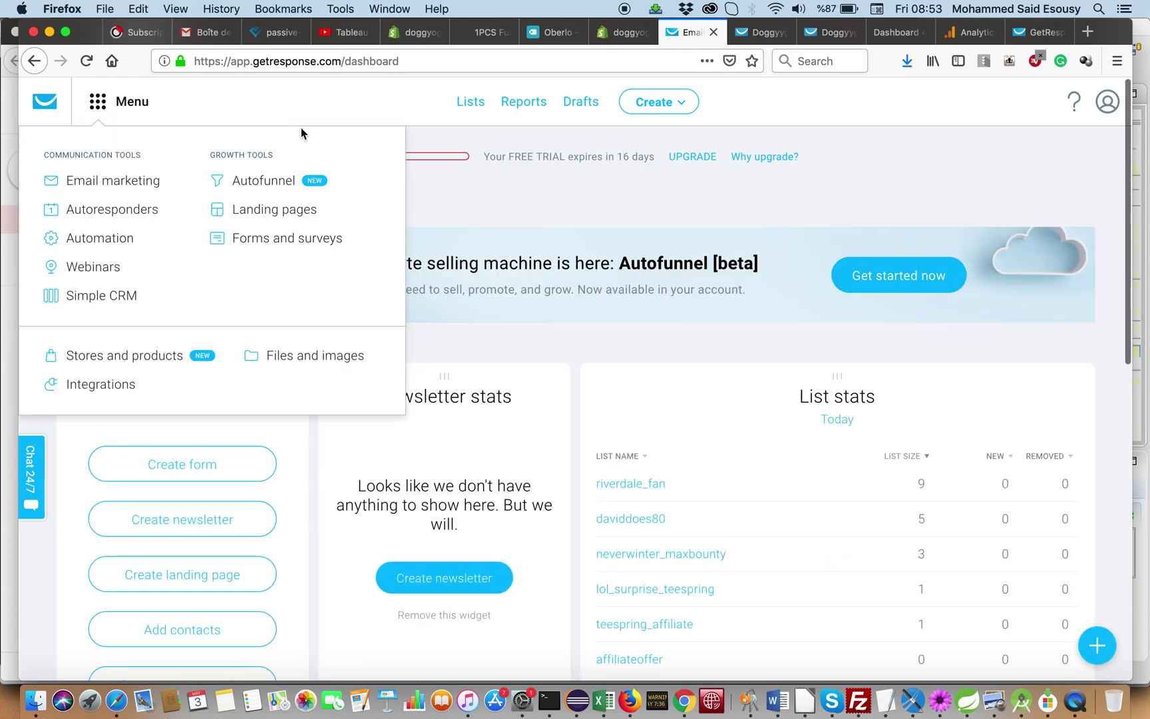
{"action": "left_click", "coordinate": [272, 183]}
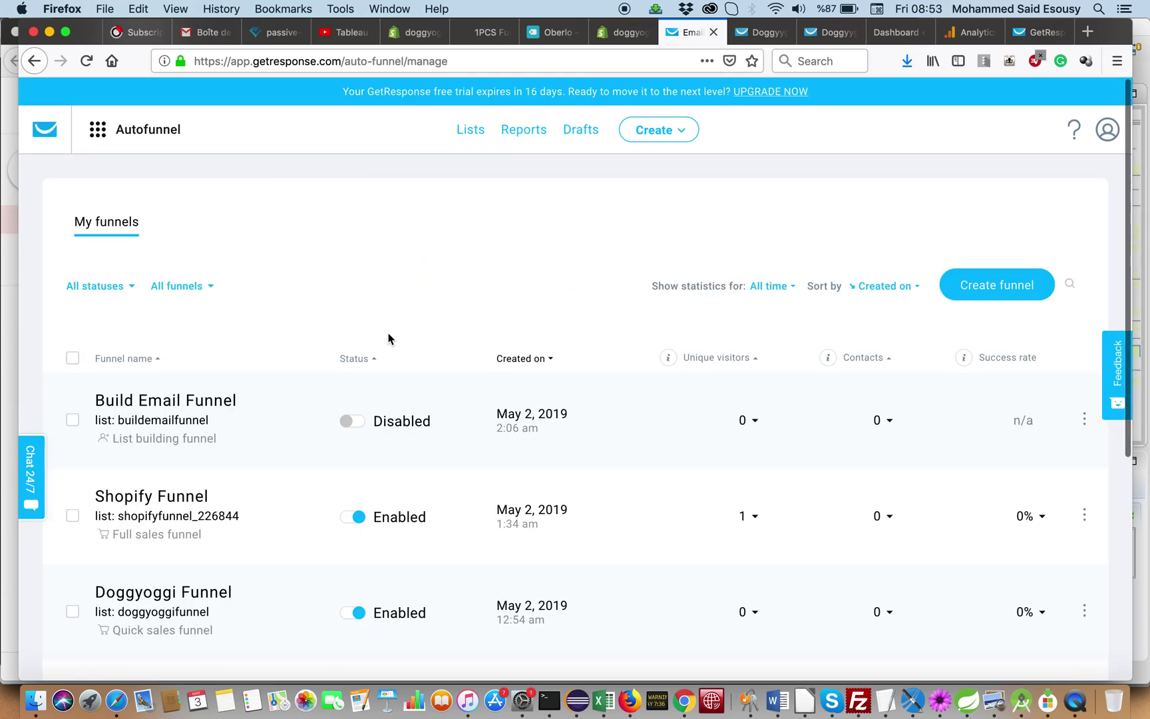
{"action": "scroll", "coordinate": [388, 336], "scroll_direction": "down", "scroll_amount": 10}
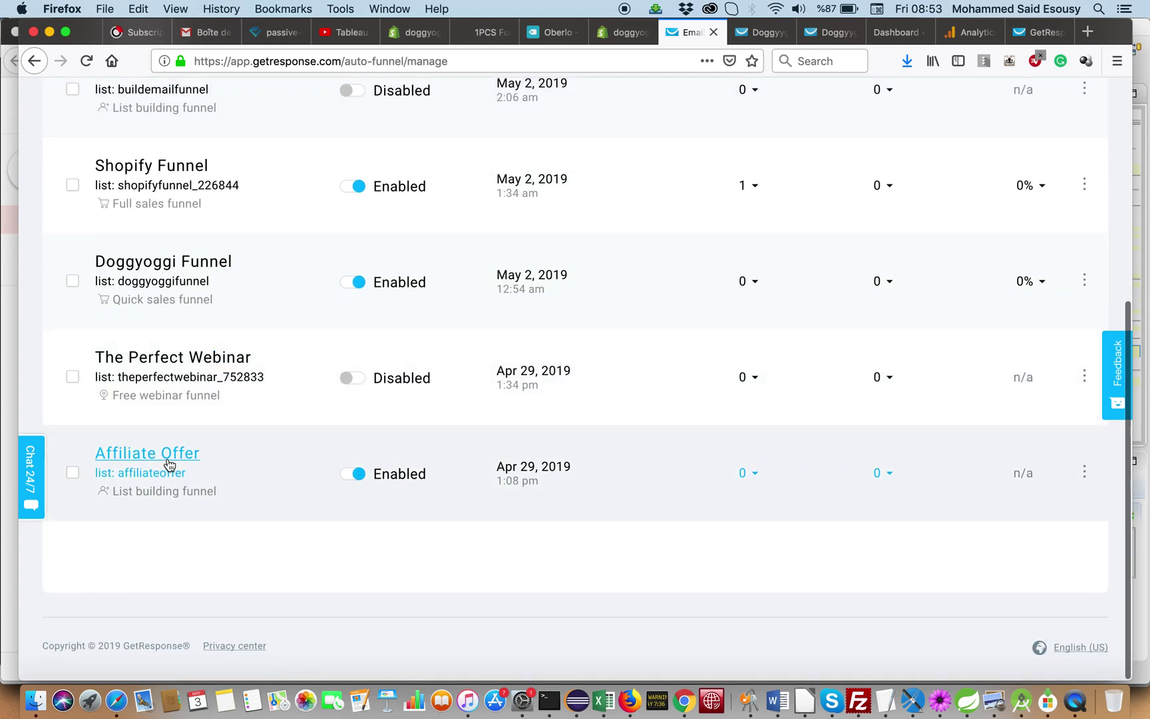
Open the Affiliate Offer funnel and show the options for its landing page and autoresponder stages
{"action": "left_click", "coordinate": [147, 453]}
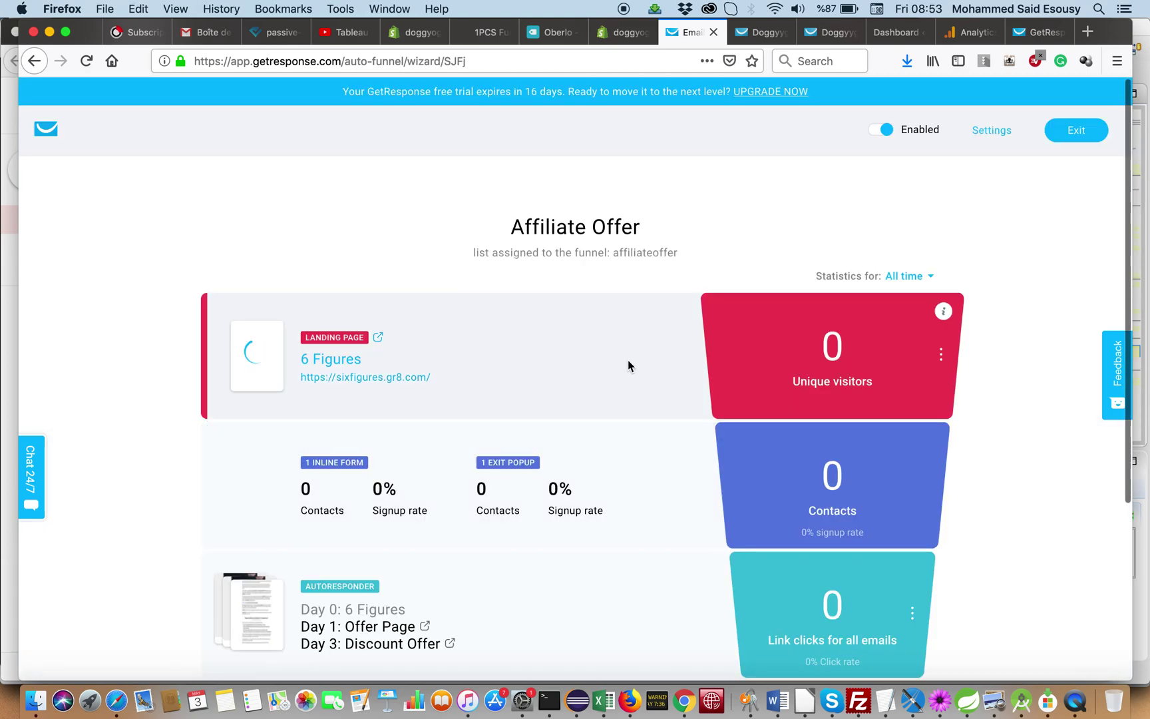
{"action": "scroll", "coordinate": [613, 362], "scroll_direction": "down", "scroll_amount": 5}
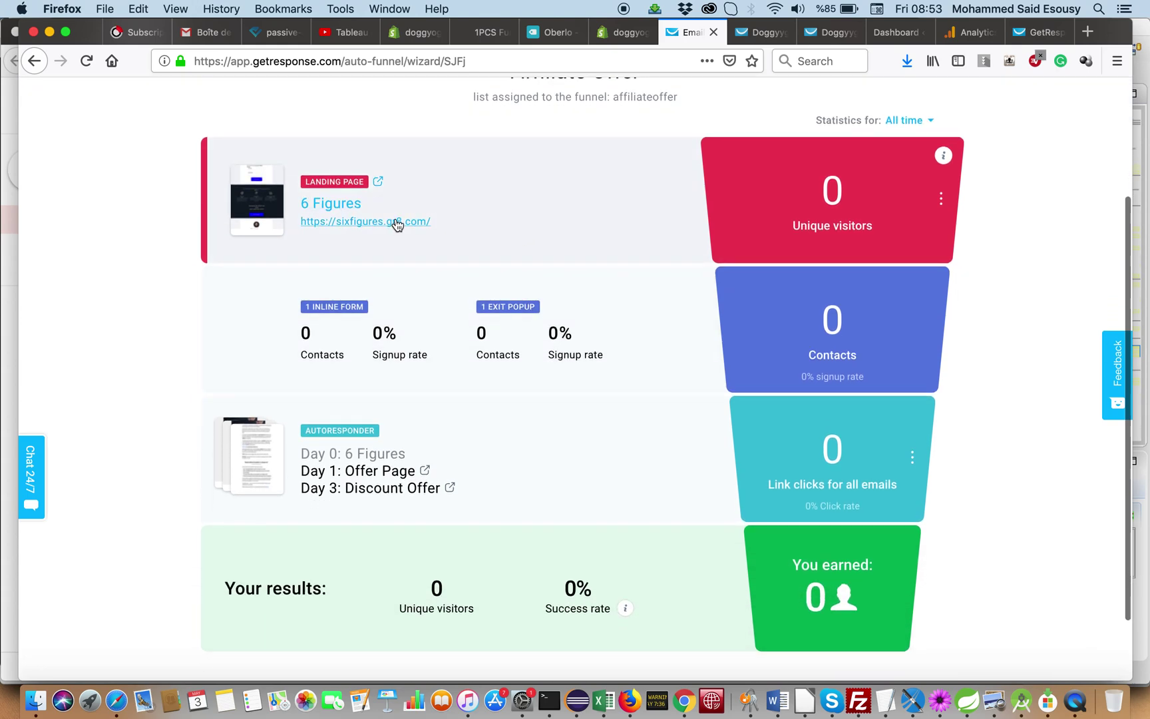
{"action": "left_click", "coordinate": [941, 203]}
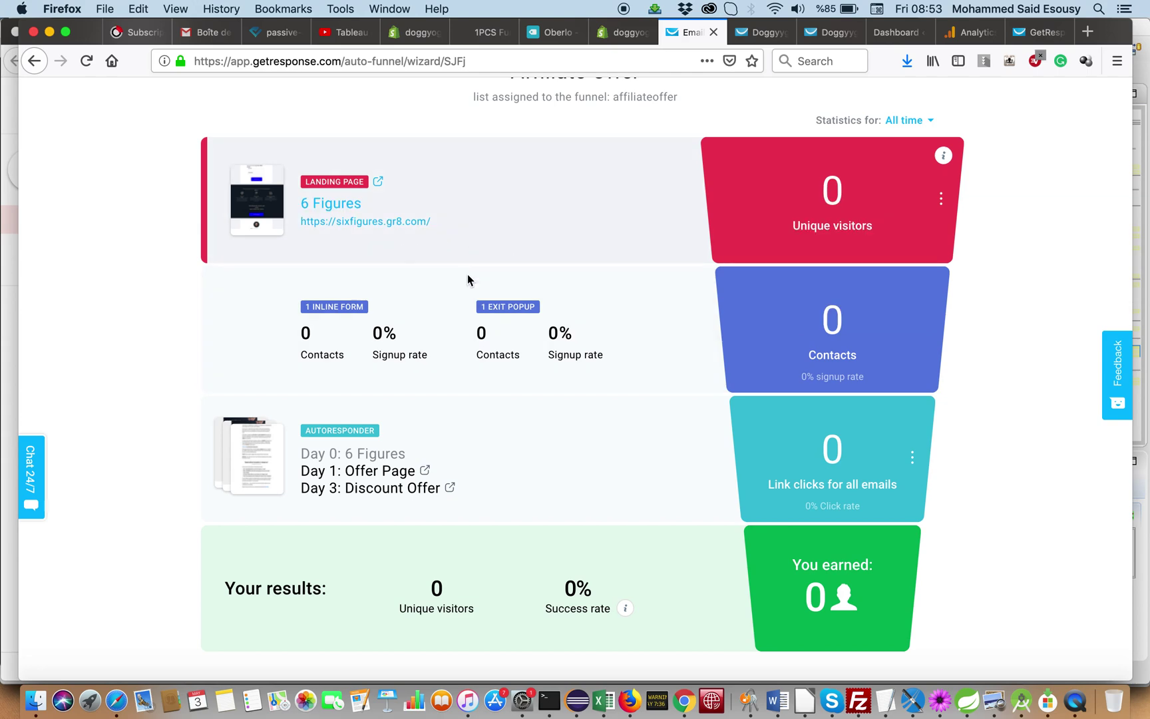
{"action": "scroll", "coordinate": [623, 332], "scroll_direction": "down", "scroll_amount": 2}
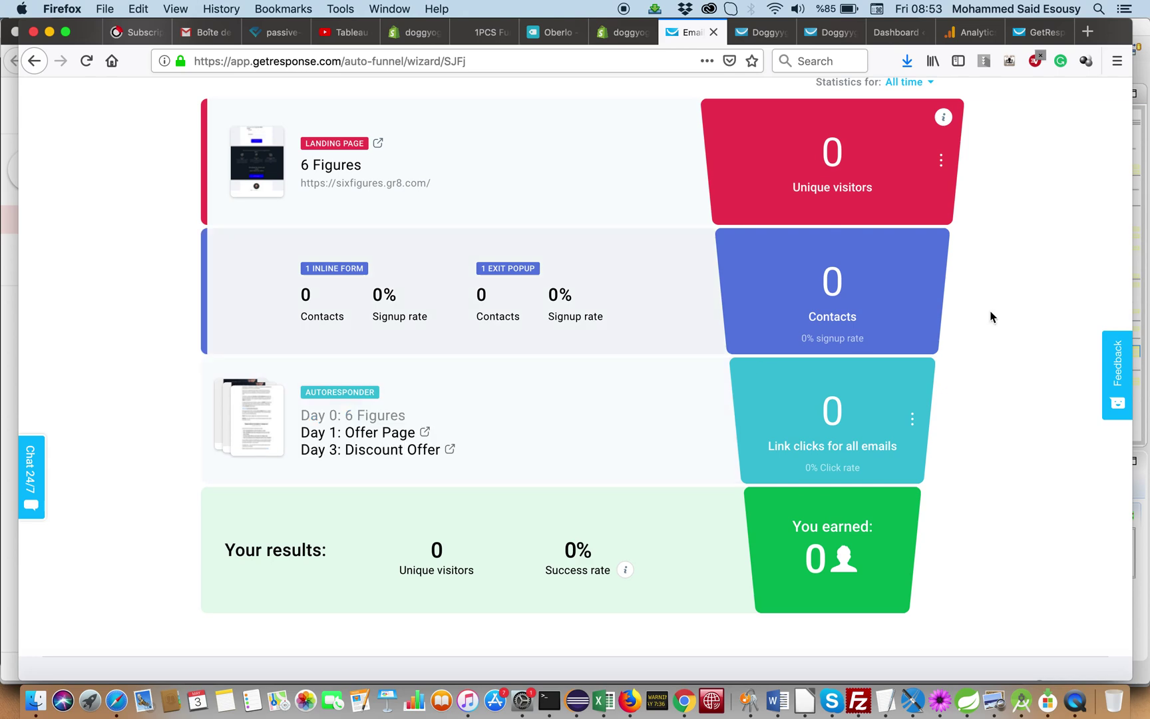
{"action": "left_click", "coordinate": [912, 418]}
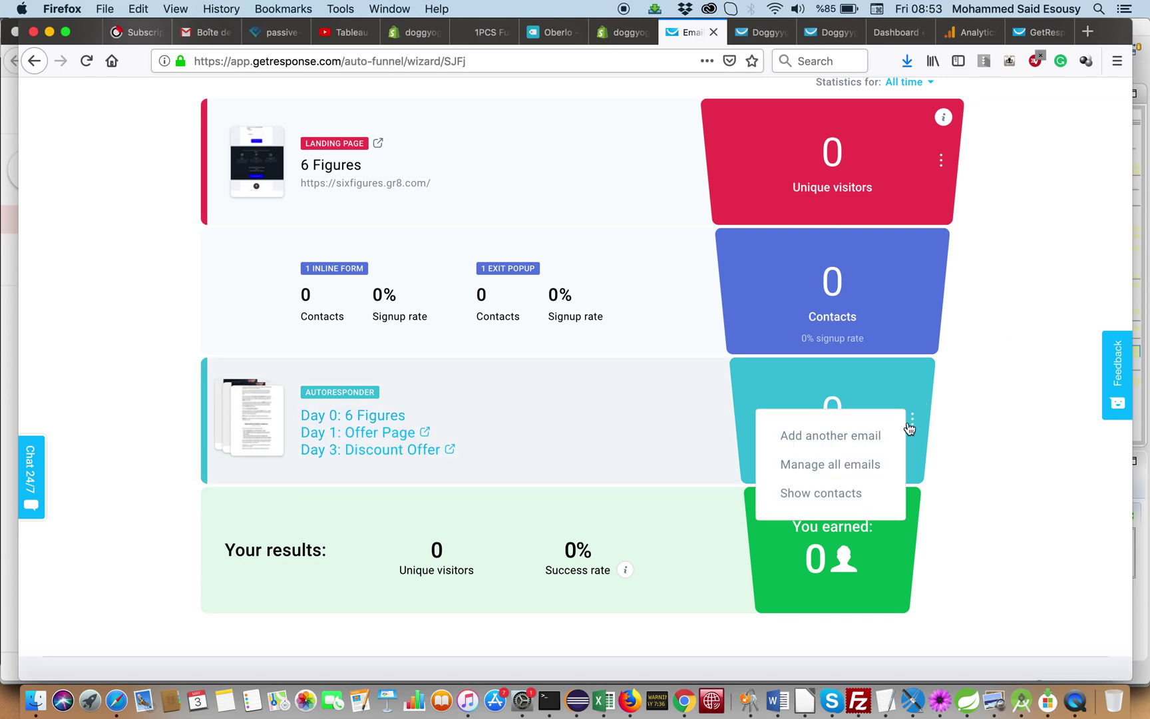
Add a New Offers autoresponder email sent on day 7 and start creating its new email
{"action": "left_click", "coordinate": [831, 436]}
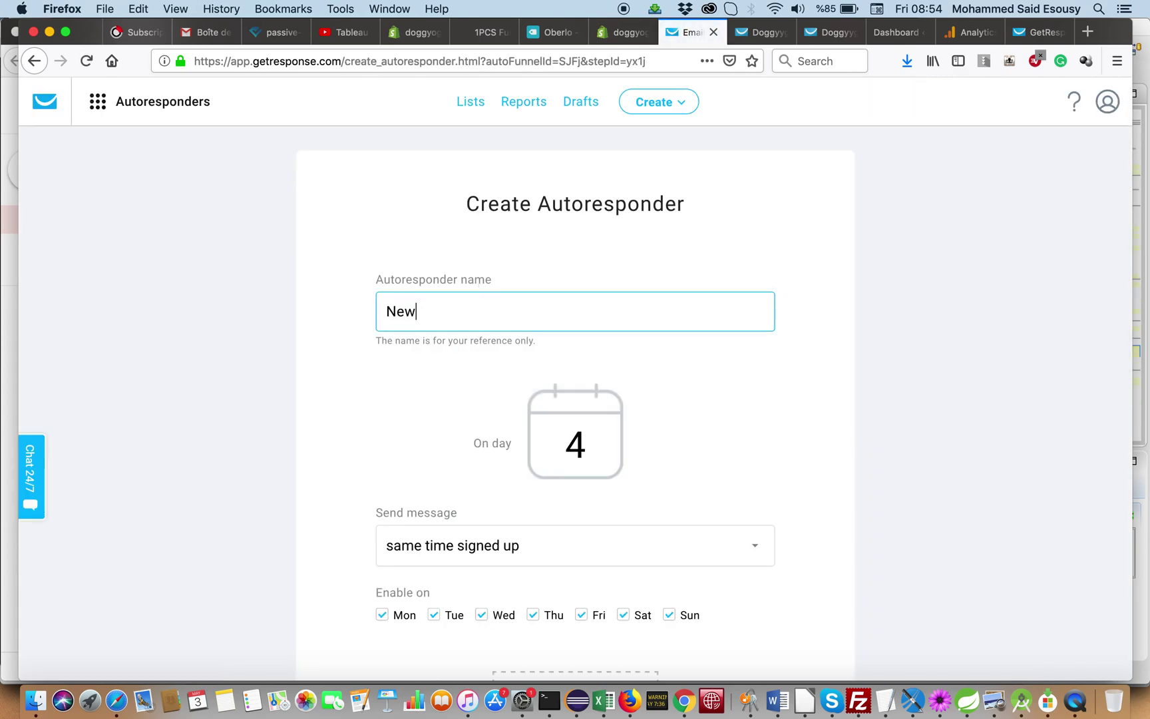
{"action": "double_click", "coordinate": [588, 440]}
{"action": "type", "text": "7"}
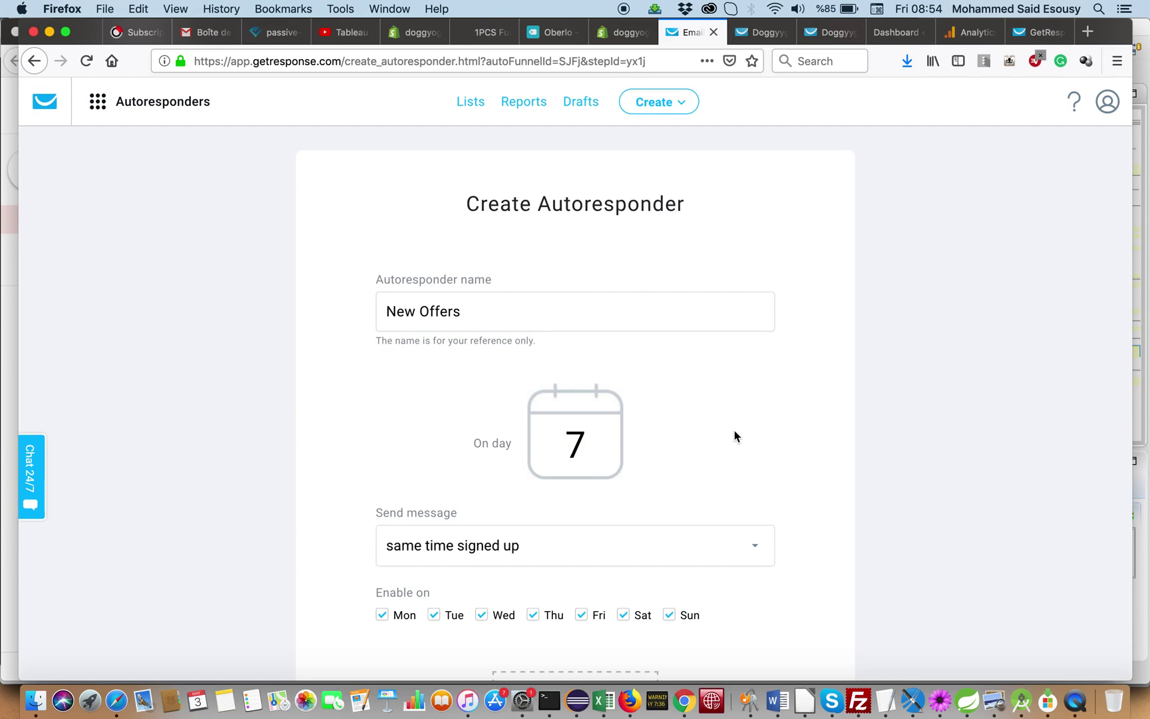
{"action": "scroll", "coordinate": [734, 431], "scroll_direction": "down", "scroll_amount": 5}
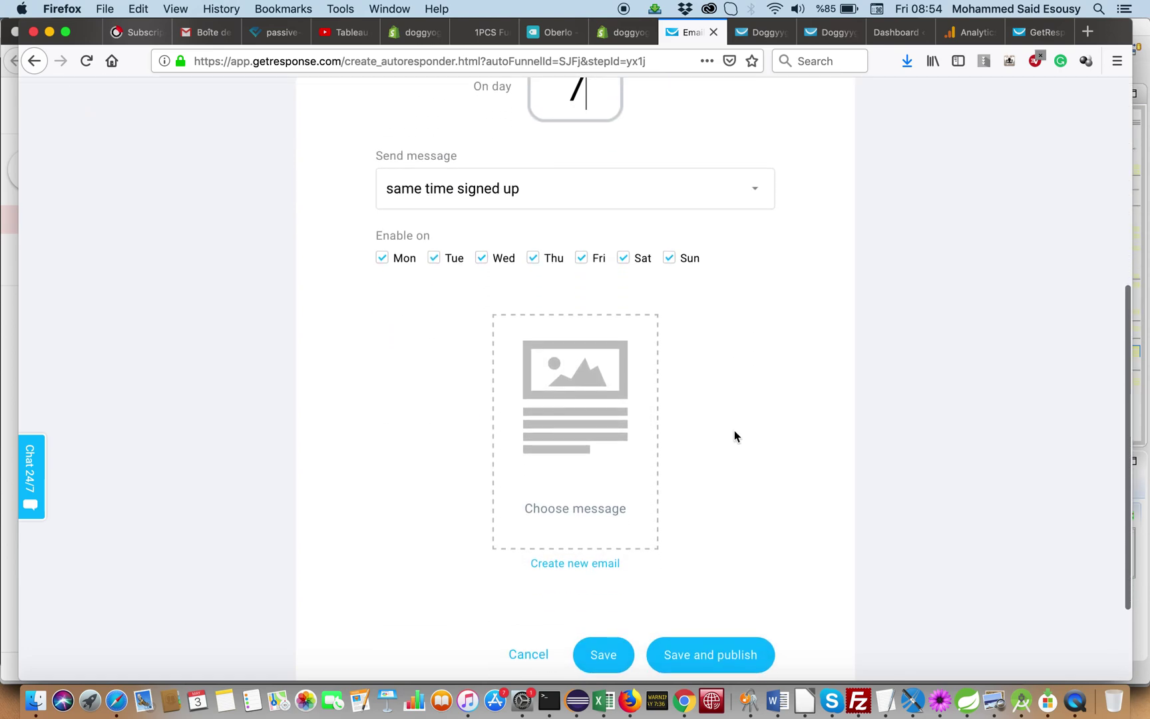
{"action": "scroll", "coordinate": [734, 431], "scroll_direction": "down", "scroll_amount": 2}
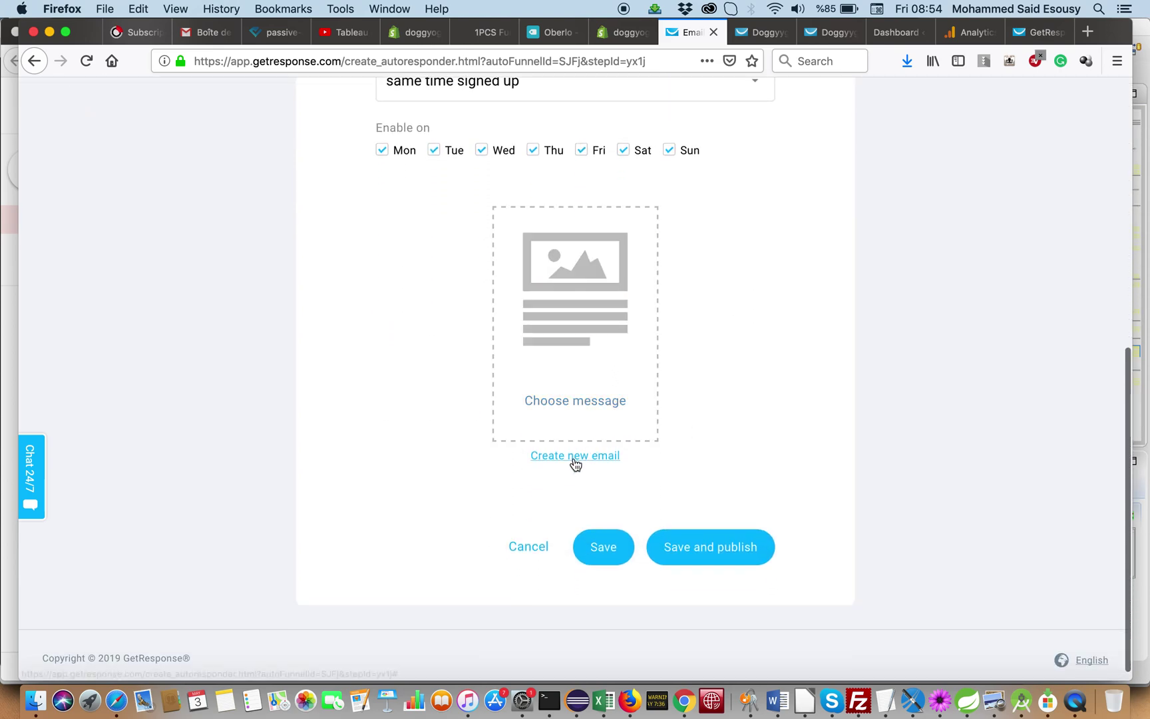
{"action": "left_click", "coordinate": [576, 464]}
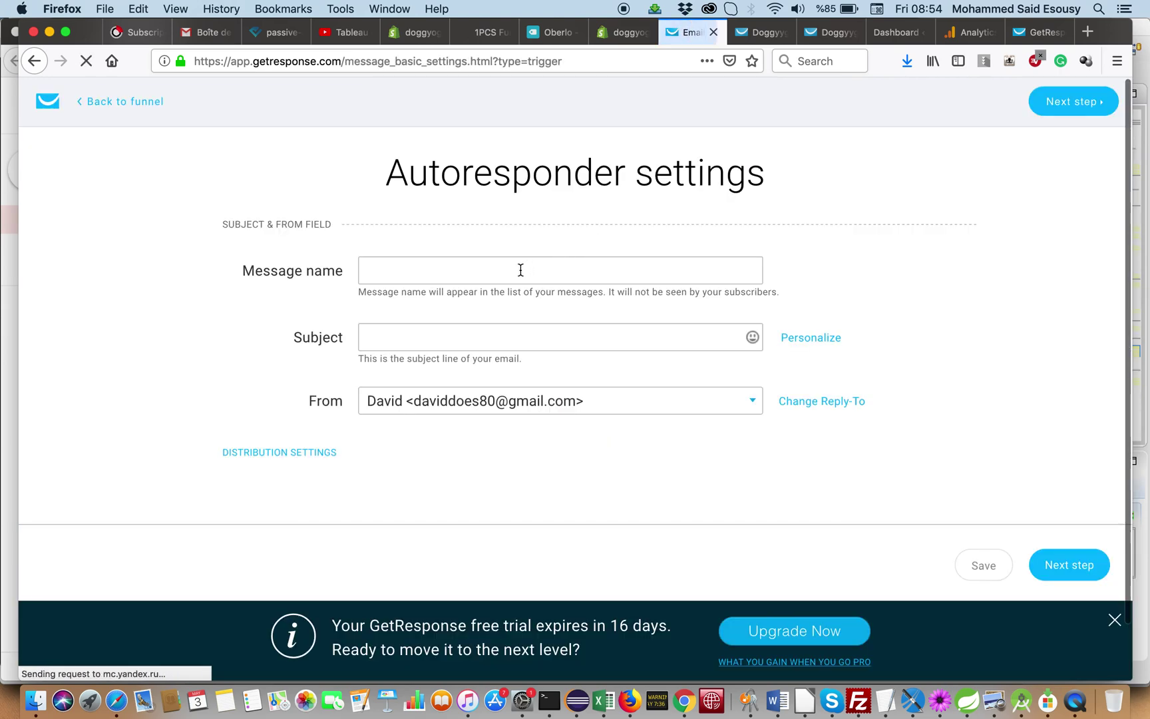
Name the message 'New Offer' with subject 'Check Our New Offers For you' and continue to templates
{"action": "left_click", "coordinate": [522, 270]}
{"action": "type", "text": "N"}
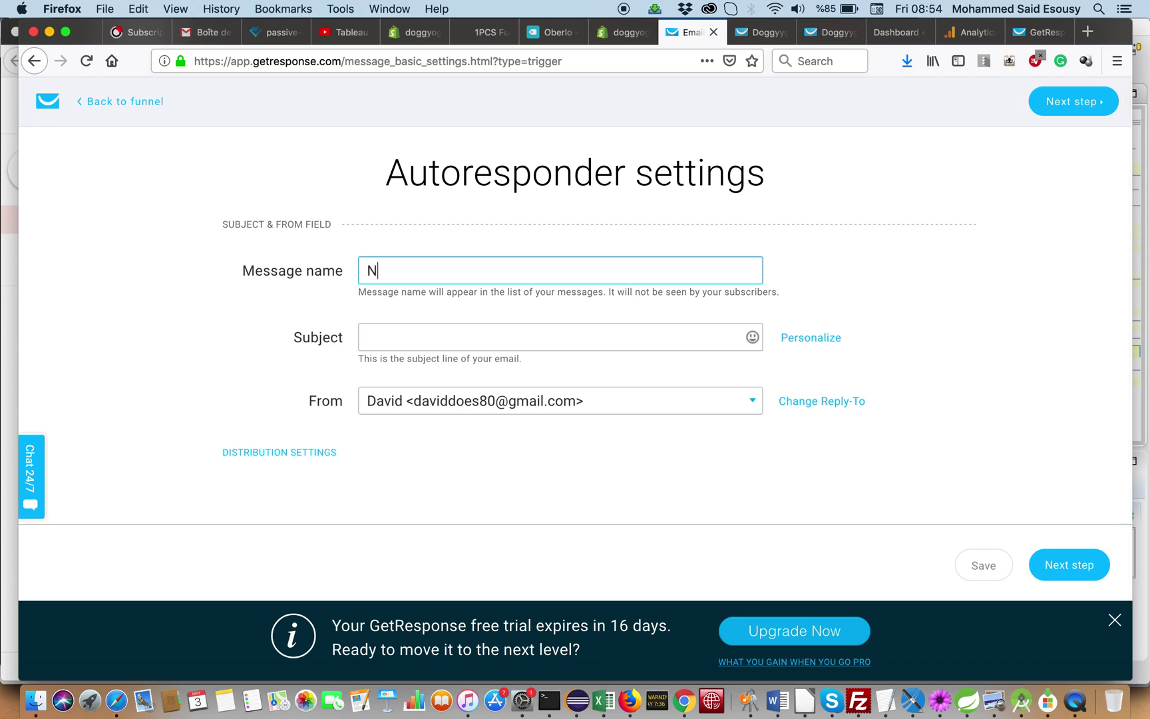
{"action": "type", "text": "ew "}
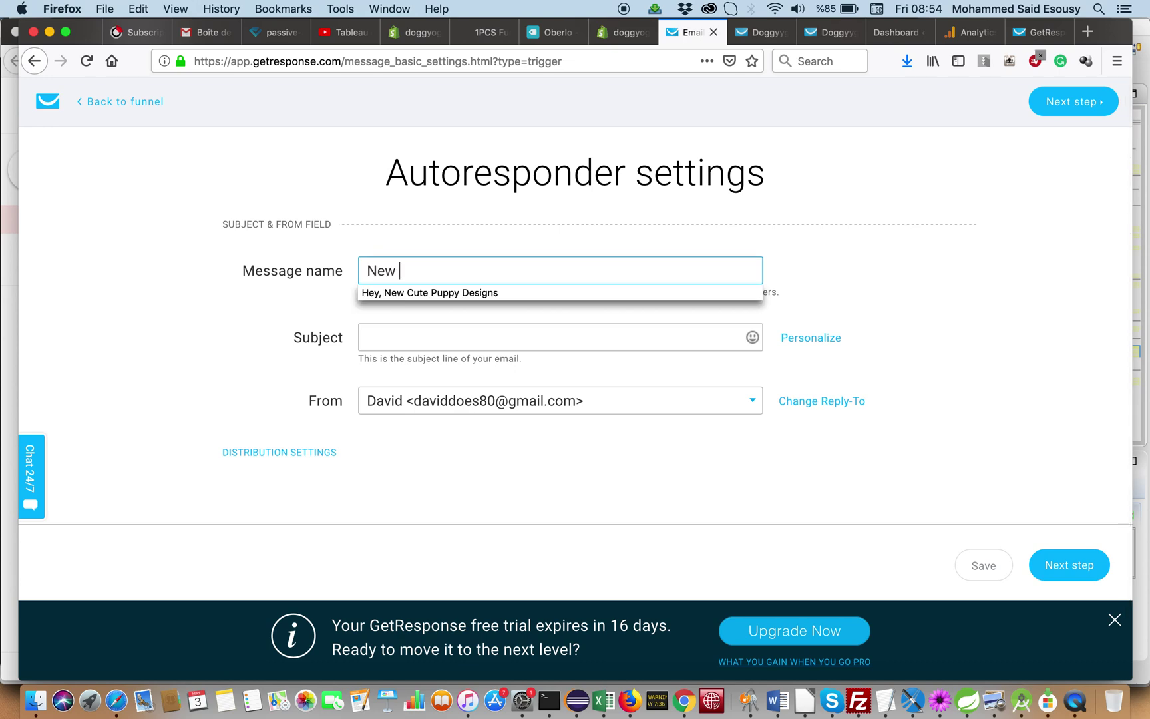
{"action": "type", "text": "Offers"}
{"action": "key", "text": "BackSpace"}
{"action": "left_click", "coordinate": [481, 340]}
{"action": "type", "text": "Che"}
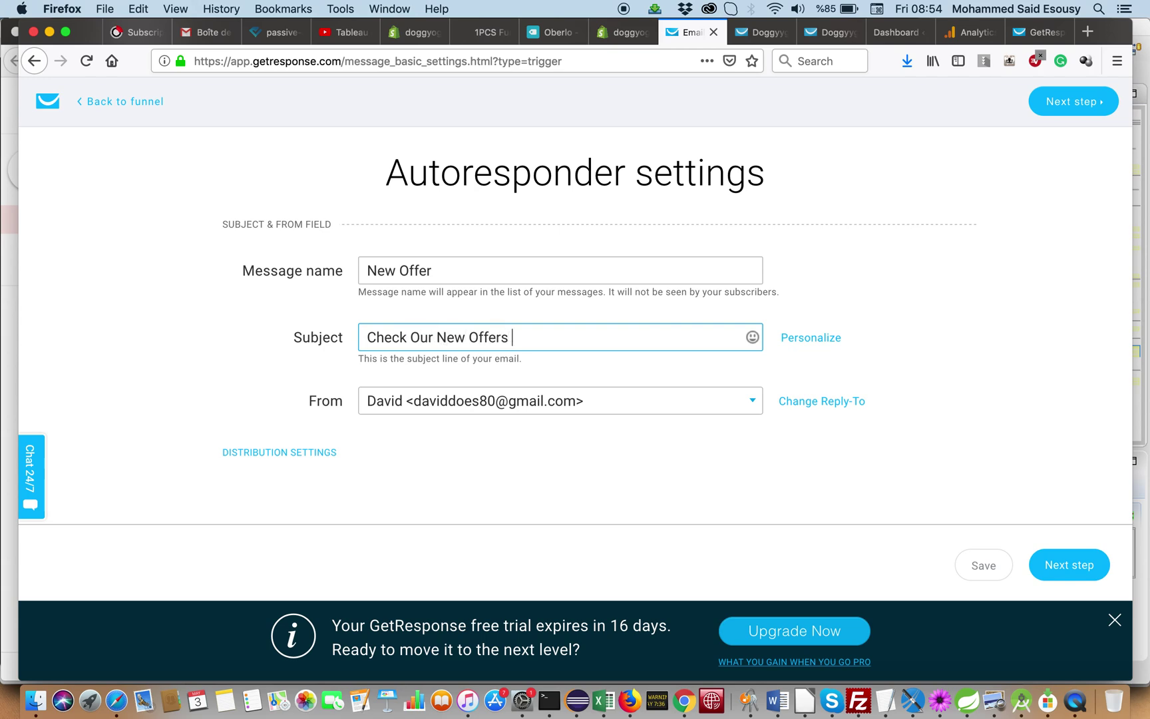
{"action": "type", "text": "you"}
{"action": "left_click", "coordinate": [1082, 565]}
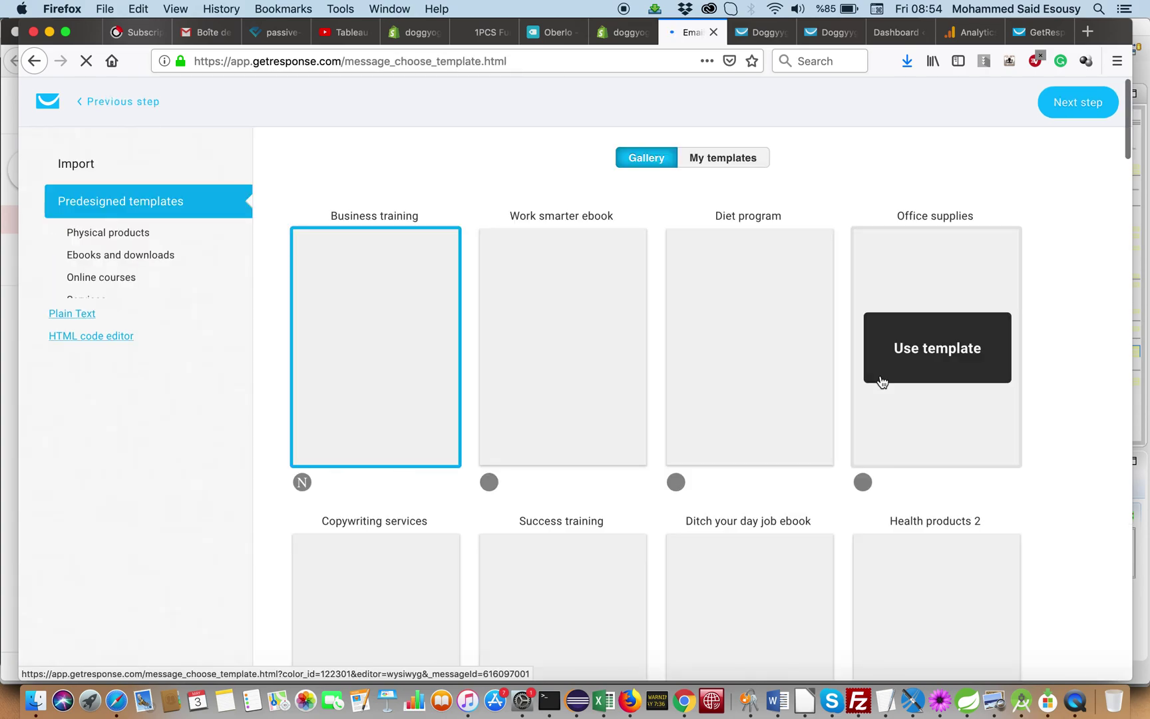
Scroll the email template gallery down until the Sweets shop template is visible
{"action": "mouse_move", "coordinate": [821, 366]}
{"action": "scroll", "coordinate": [717, 374], "scroll_direction": "down", "scroll_amount": 1}
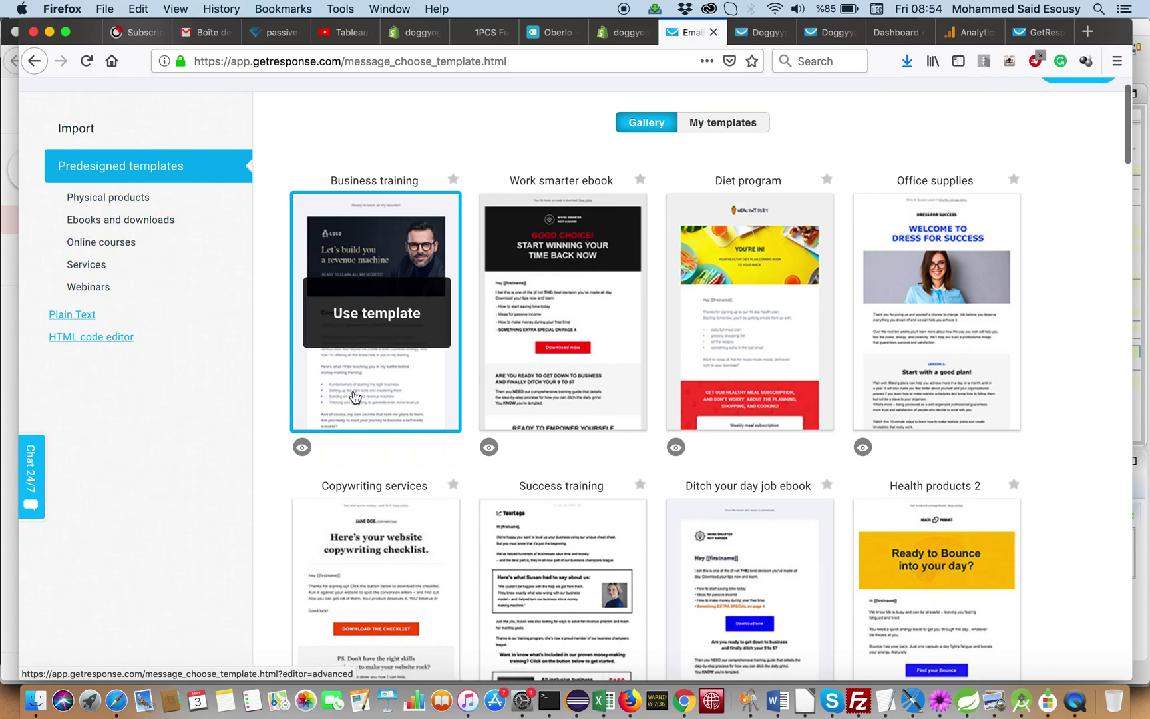
{"action": "scroll", "coordinate": [456, 453], "scroll_direction": "down", "scroll_amount": 10}
{"action": "scroll", "coordinate": [446, 446], "scroll_direction": "down", "scroll_amount": 5}
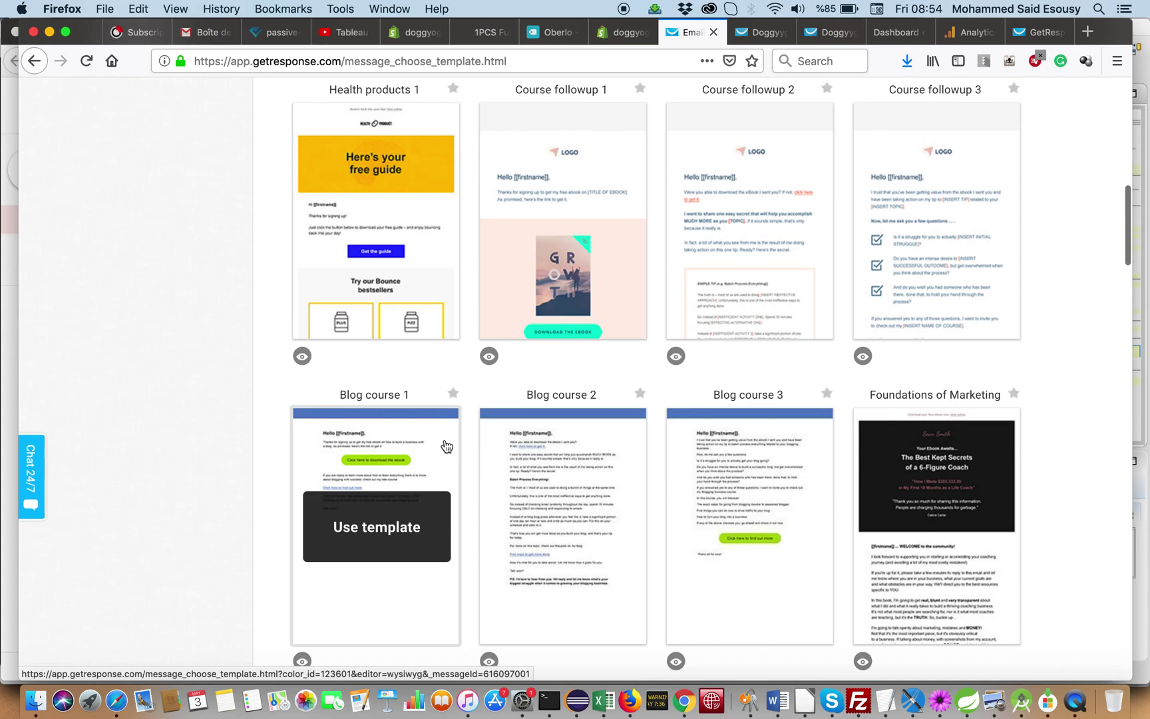
{"action": "scroll", "coordinate": [446, 446], "scroll_direction": "up", "scroll_amount": 11}
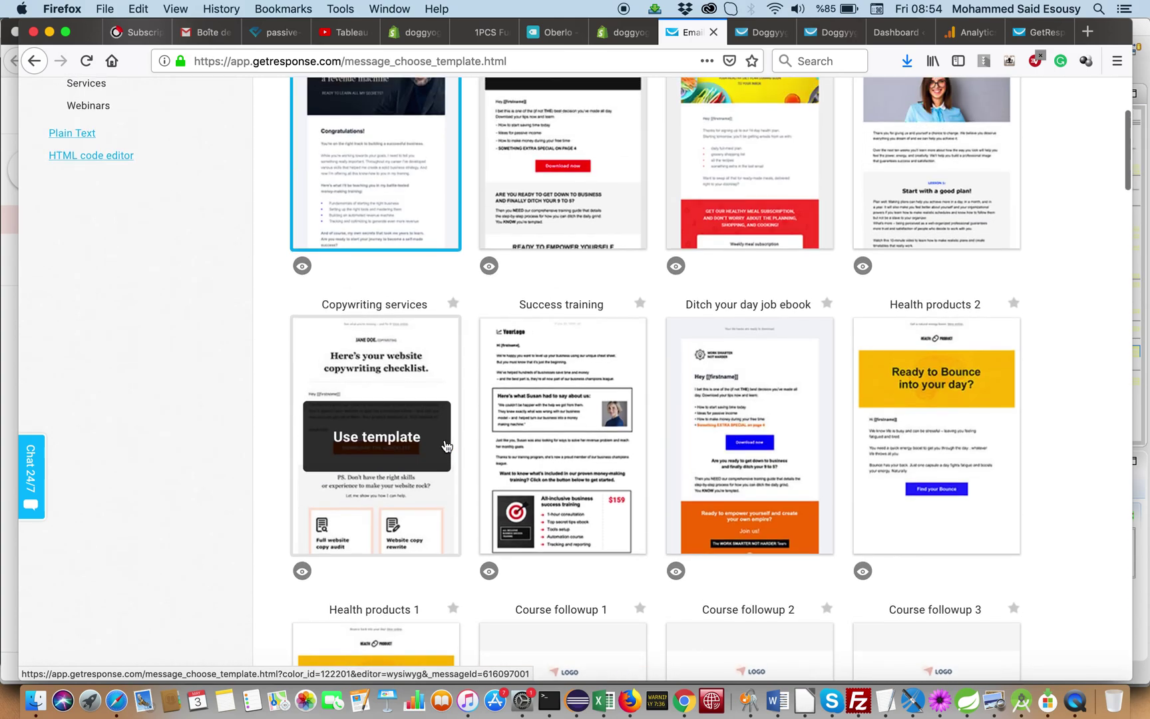
{"action": "scroll", "coordinate": [479, 406], "scroll_direction": "up", "scroll_amount": 2}
{"action": "scroll", "coordinate": [488, 405], "scroll_direction": "down", "scroll_amount": 9}
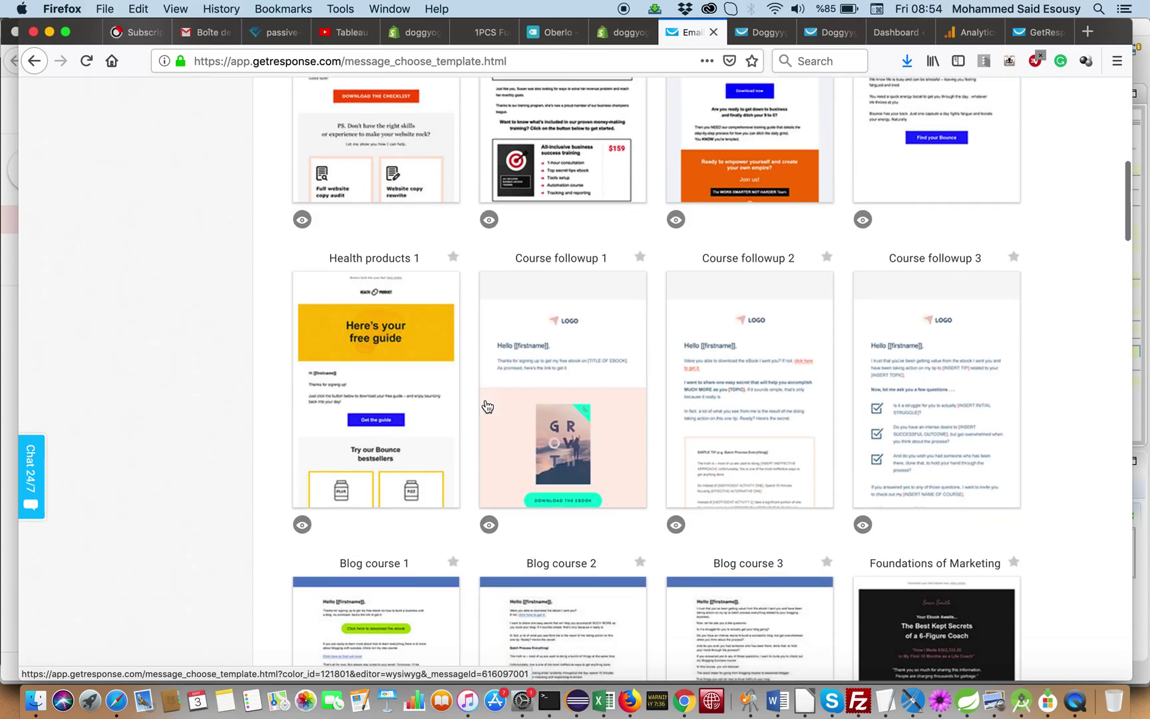
{"action": "scroll", "coordinate": [488, 405], "scroll_direction": "down", "scroll_amount": 10}
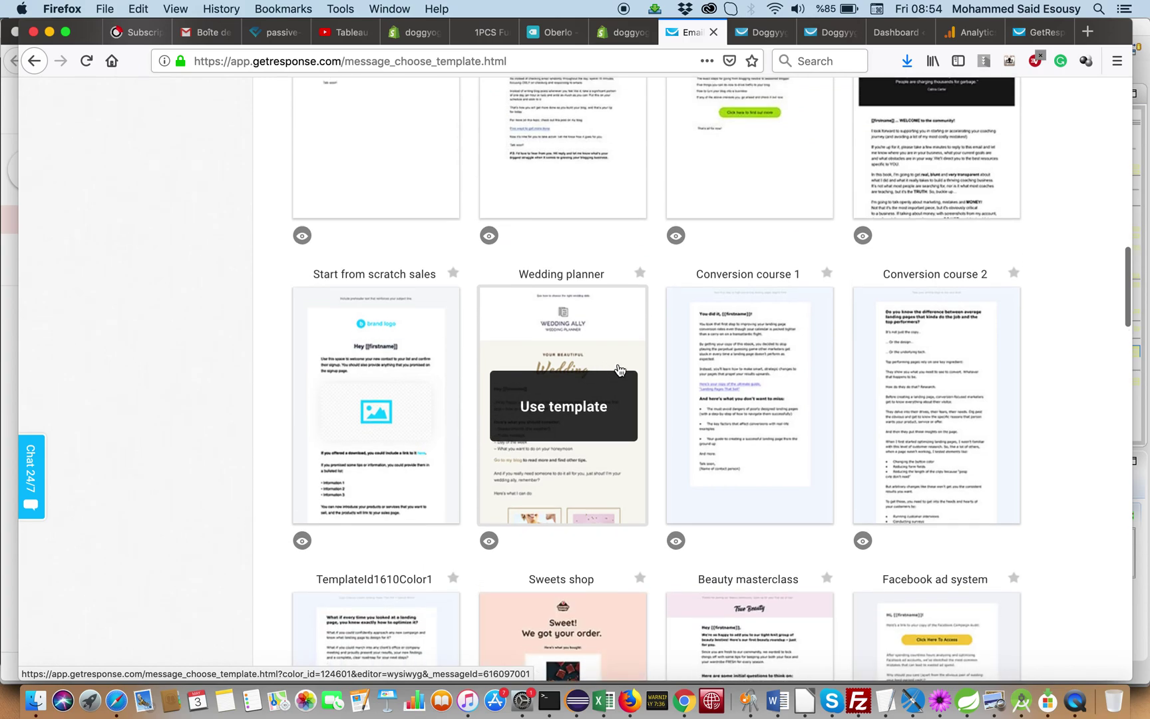
{"action": "scroll", "coordinate": [619, 370], "scroll_direction": "down", "scroll_amount": 5}
Use the Sweets shop template, review the Chocolate Monster email content, and save it
{"action": "left_click", "coordinate": [568, 518]}
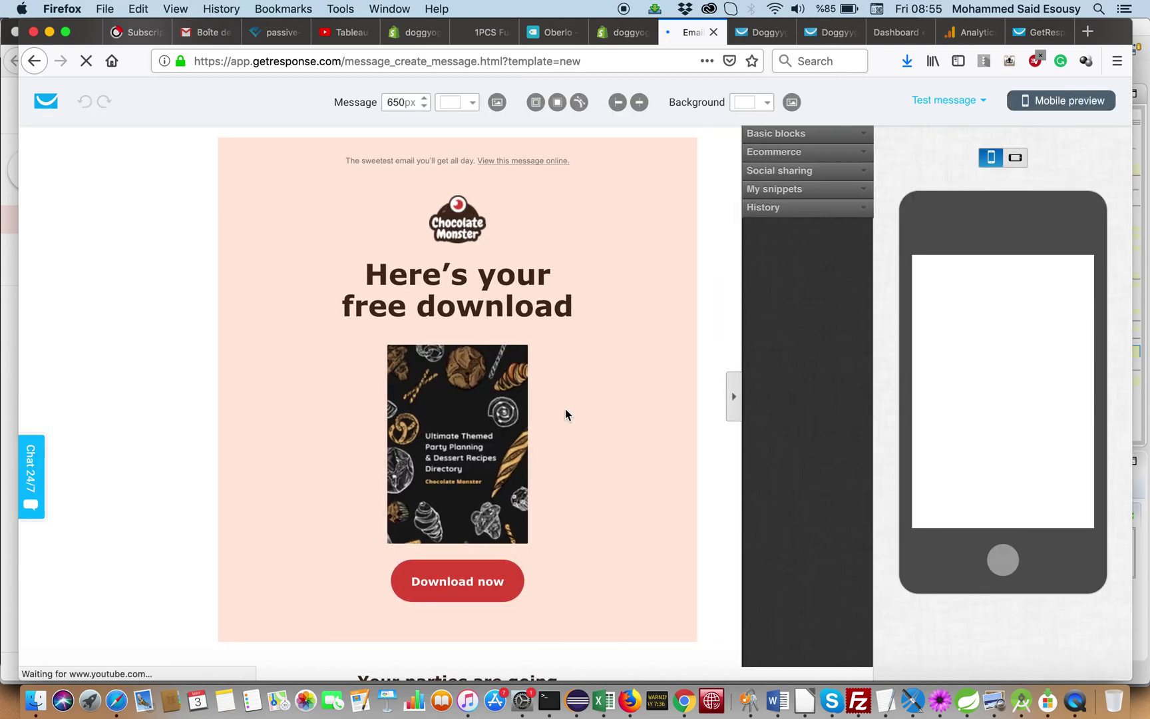
{"action": "scroll", "coordinate": [565, 414], "scroll_direction": "down", "scroll_amount": 8}
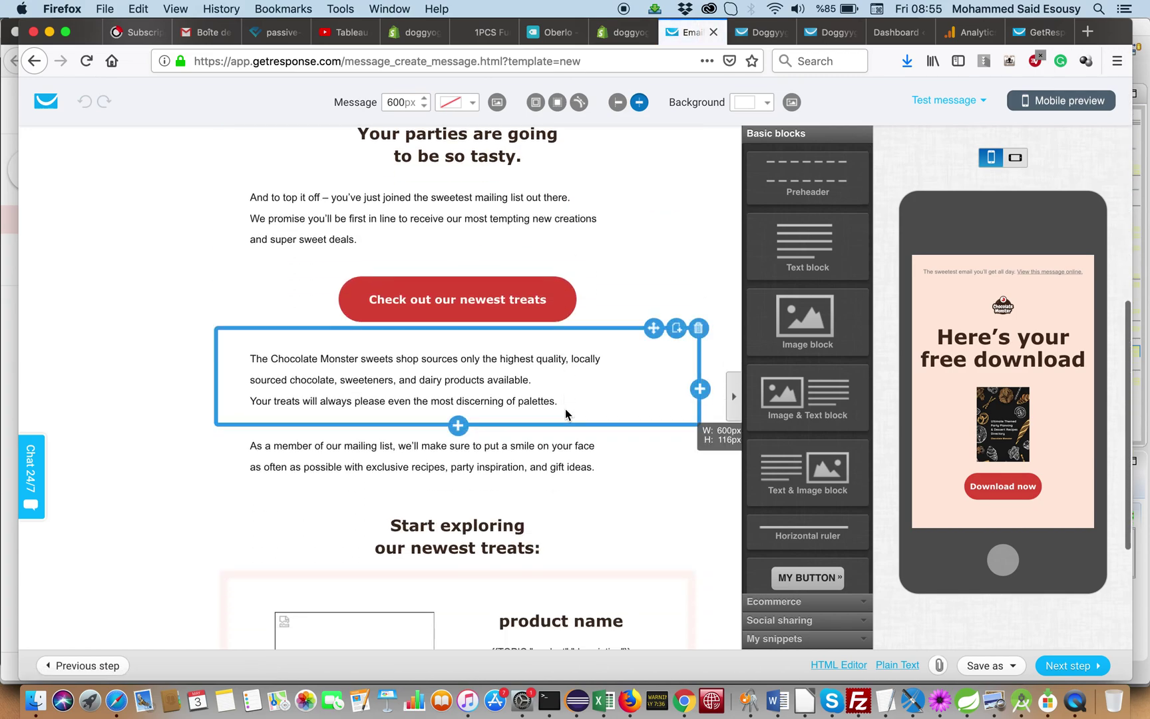
{"action": "scroll", "coordinate": [565, 411], "scroll_direction": "up", "scroll_amount": 10}
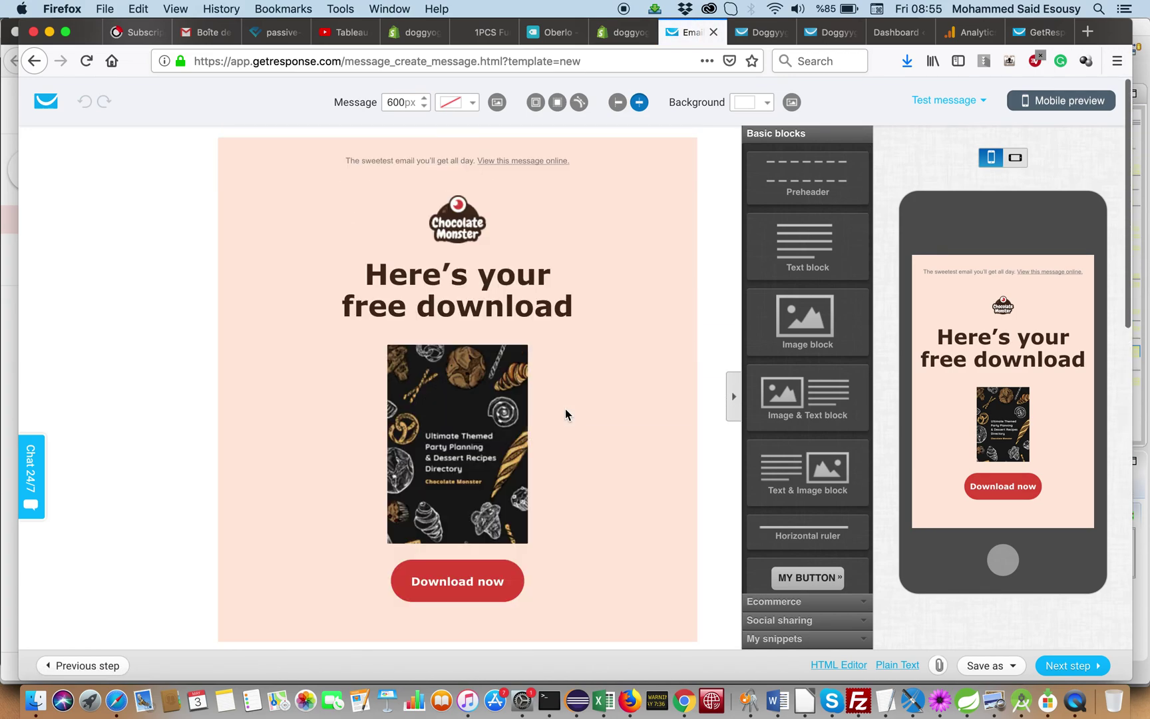
{"action": "scroll", "coordinate": [565, 414], "scroll_direction": "down", "scroll_amount": 10}
{"action": "scroll", "coordinate": [565, 414], "scroll_direction": "down", "scroll_amount": 2}
{"action": "scroll", "coordinate": [461, 283], "scroll_direction": "up", "scroll_amount": 4}
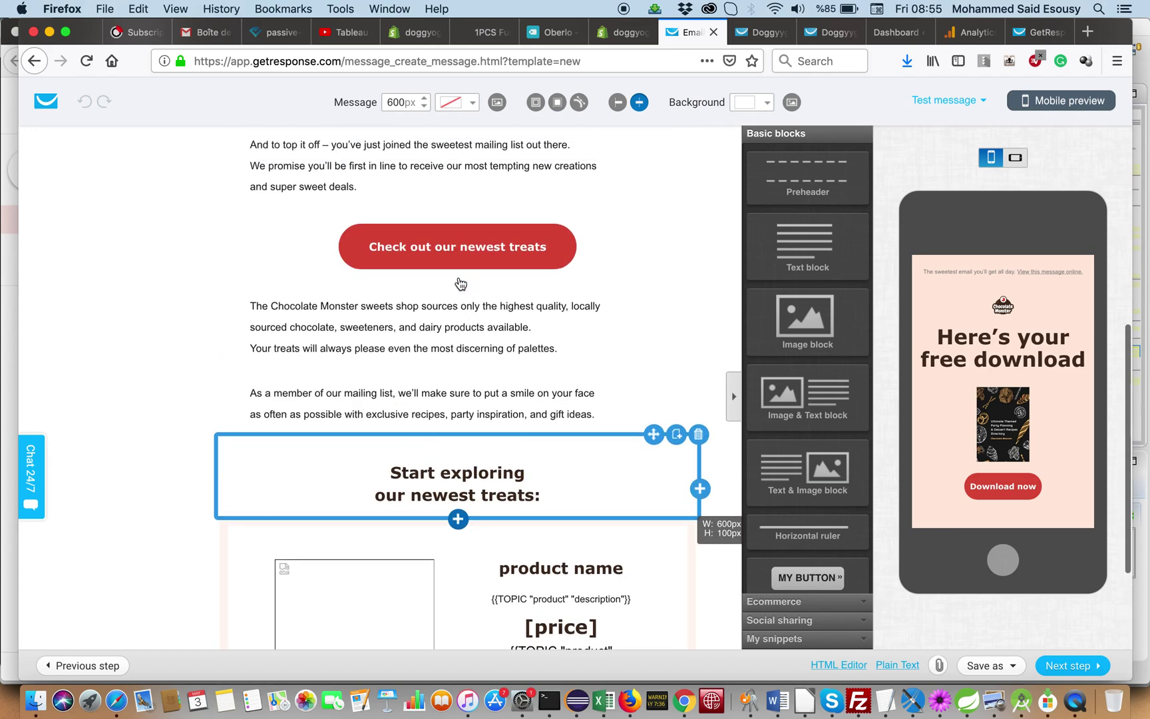
{"action": "scroll", "coordinate": [461, 283], "scroll_direction": "up", "scroll_amount": 8}
{"action": "scroll", "coordinate": [460, 283], "scroll_direction": "down", "scroll_amount": 5}
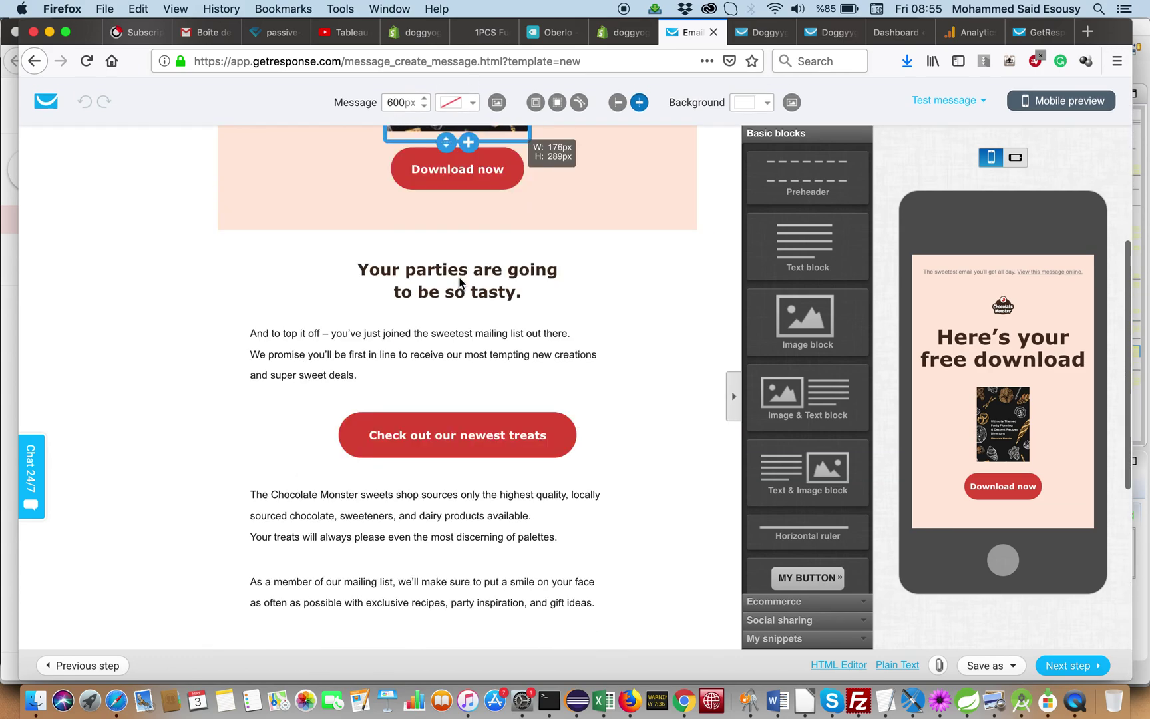
{"action": "scroll", "coordinate": [460, 283], "scroll_direction": "down", "scroll_amount": 6}
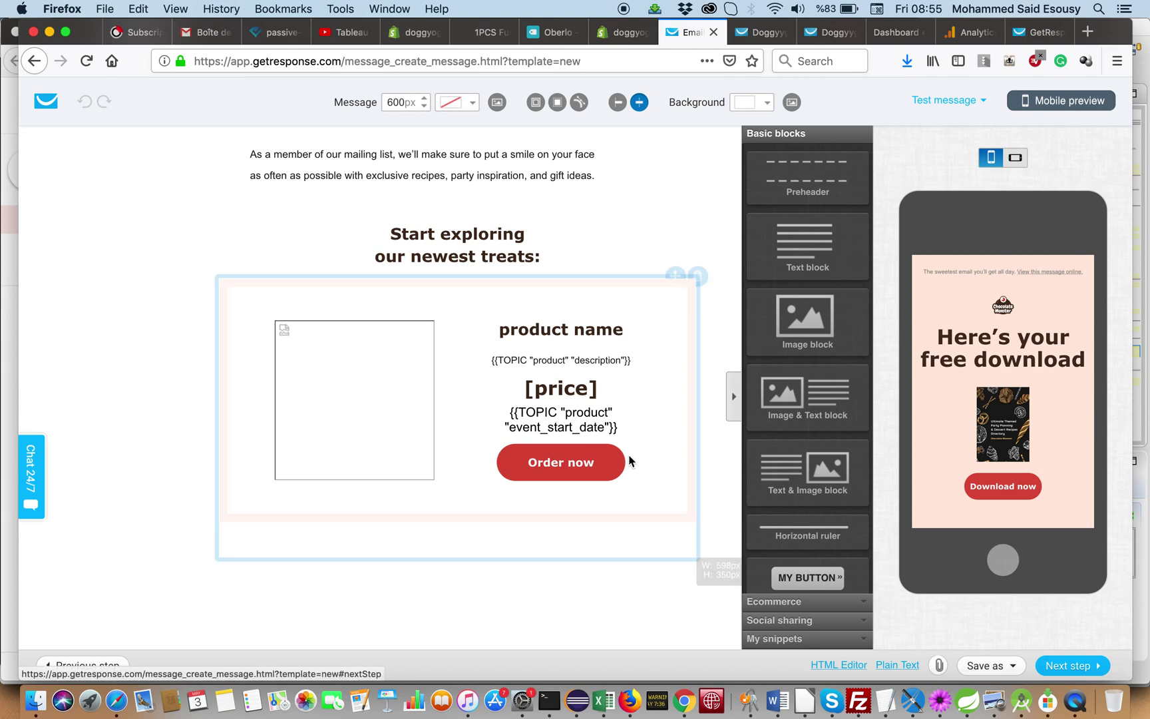
{"action": "left_click", "coordinate": [561, 419]}
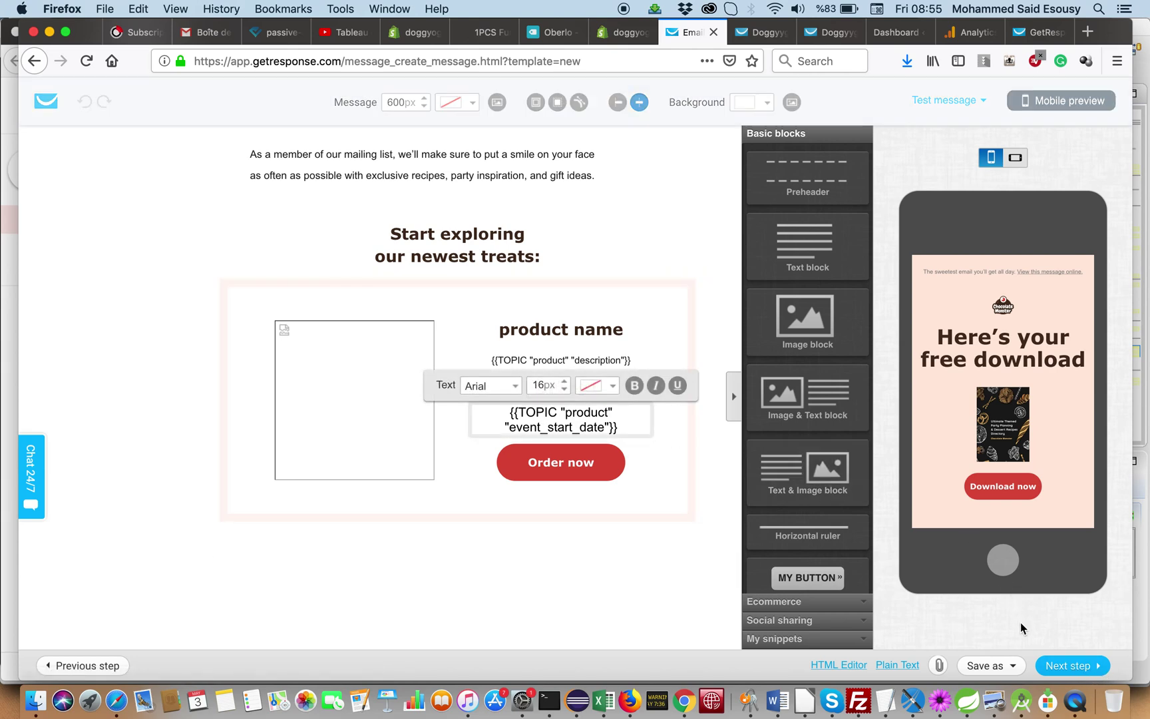
{"action": "left_click", "coordinate": [1079, 666]}
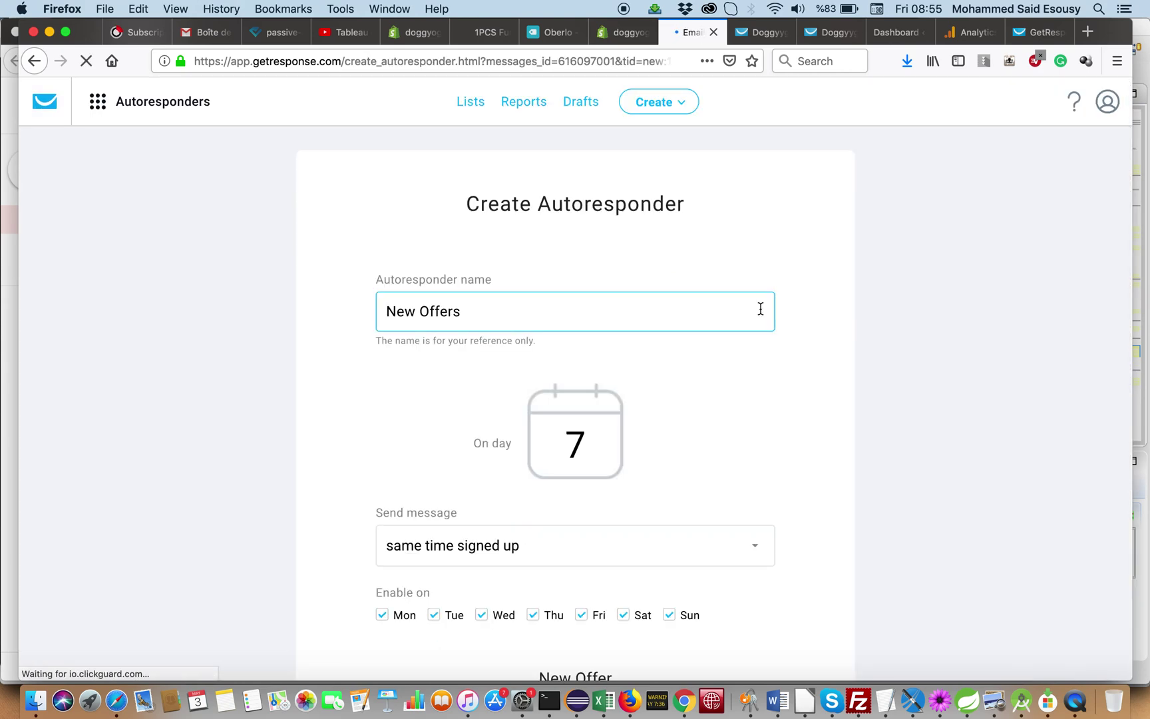
Save and publish the New Offers day-7 autoresponder and scroll the Affiliate Offer overview
{"action": "scroll", "coordinate": [649, 423], "scroll_direction": "down", "scroll_amount": 8}
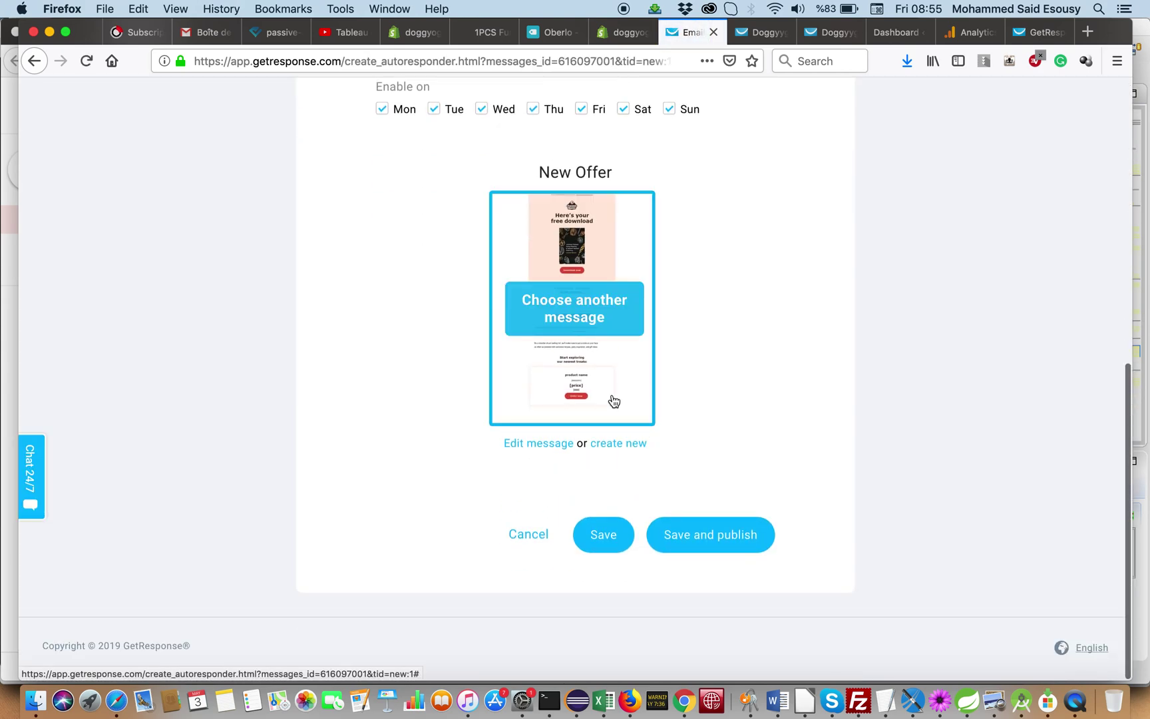
{"action": "left_click", "coordinate": [729, 537]}
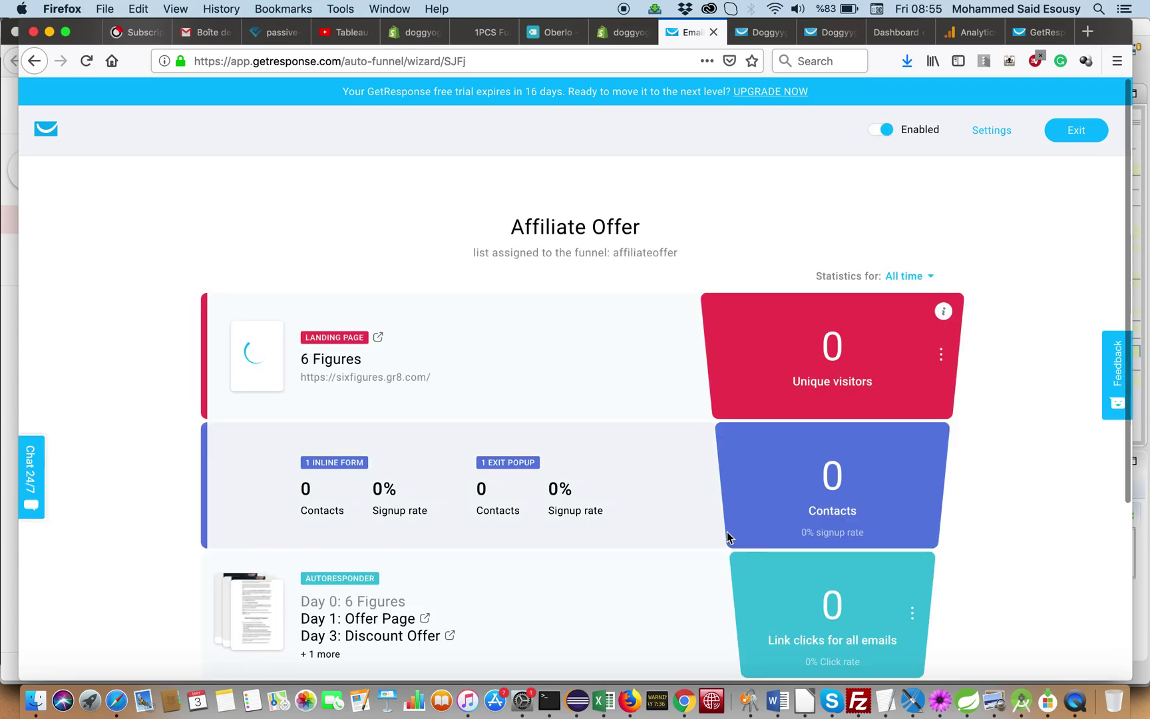
{"action": "scroll", "coordinate": [684, 429], "scroll_direction": "down", "scroll_amount": 1}
{"action": "scroll", "coordinate": [684, 429], "scroll_direction": "down", "scroll_amount": 5}
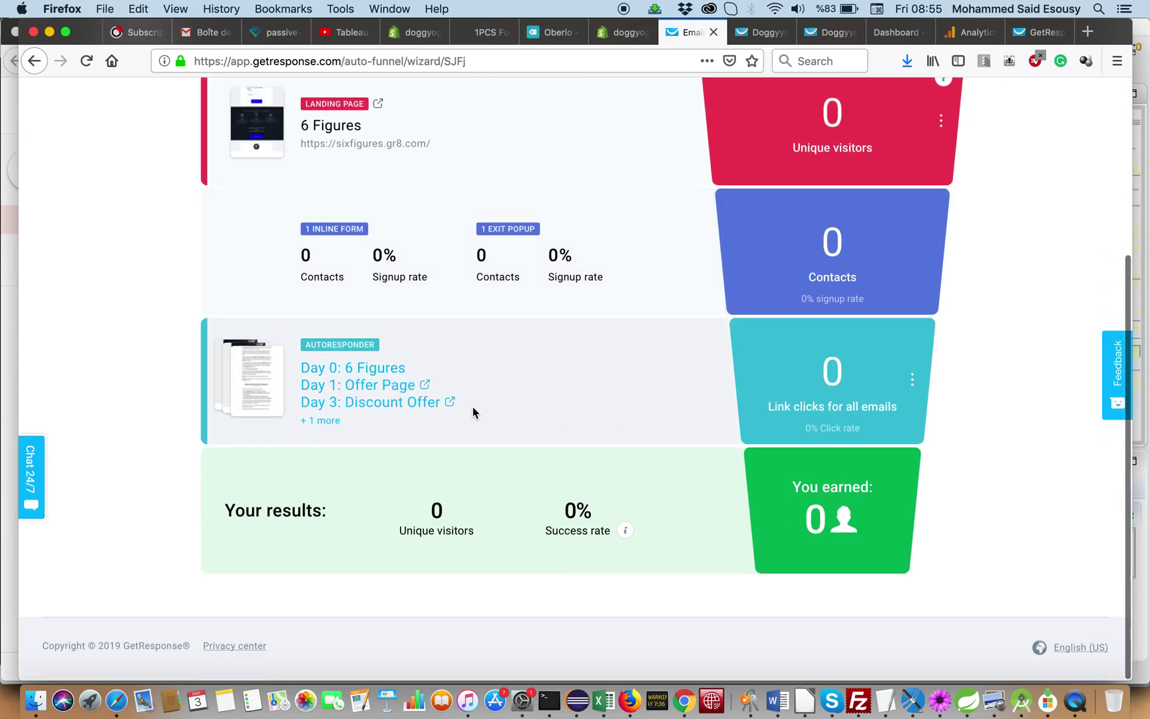
Check New Offers is listed on day 7 under Manage autoresponders, then return to My funnels
{"action": "left_click", "coordinate": [307, 429]}
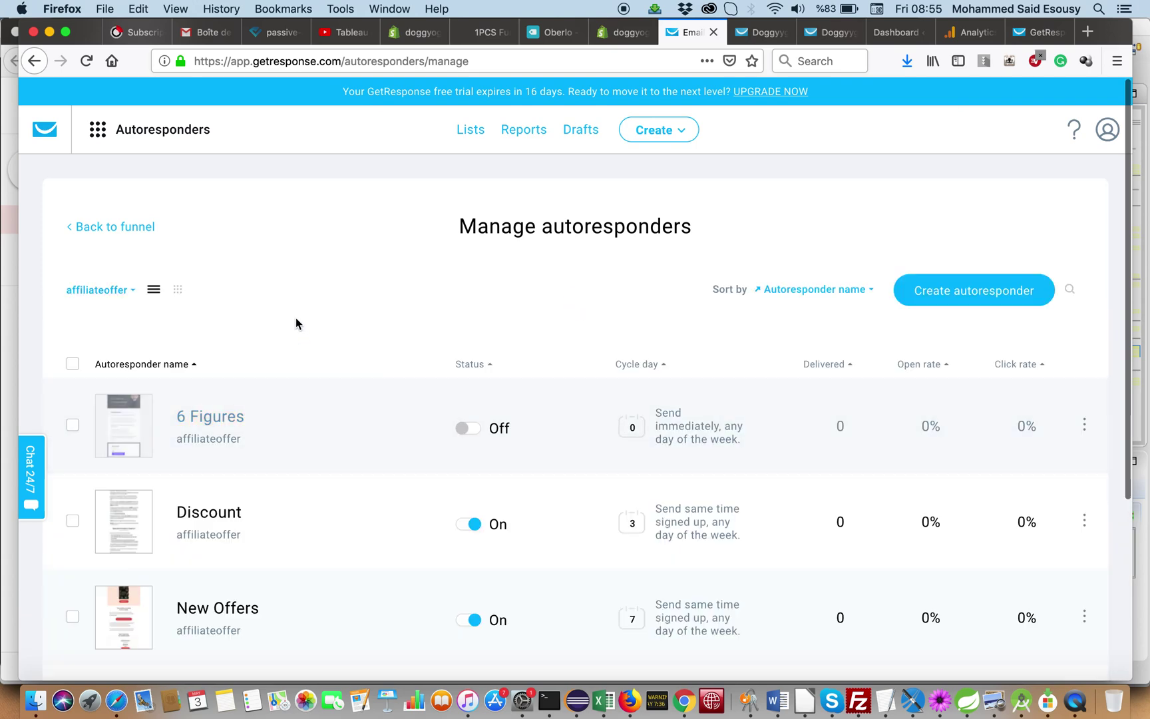
{"action": "scroll", "coordinate": [308, 324], "scroll_direction": "down", "scroll_amount": 5}
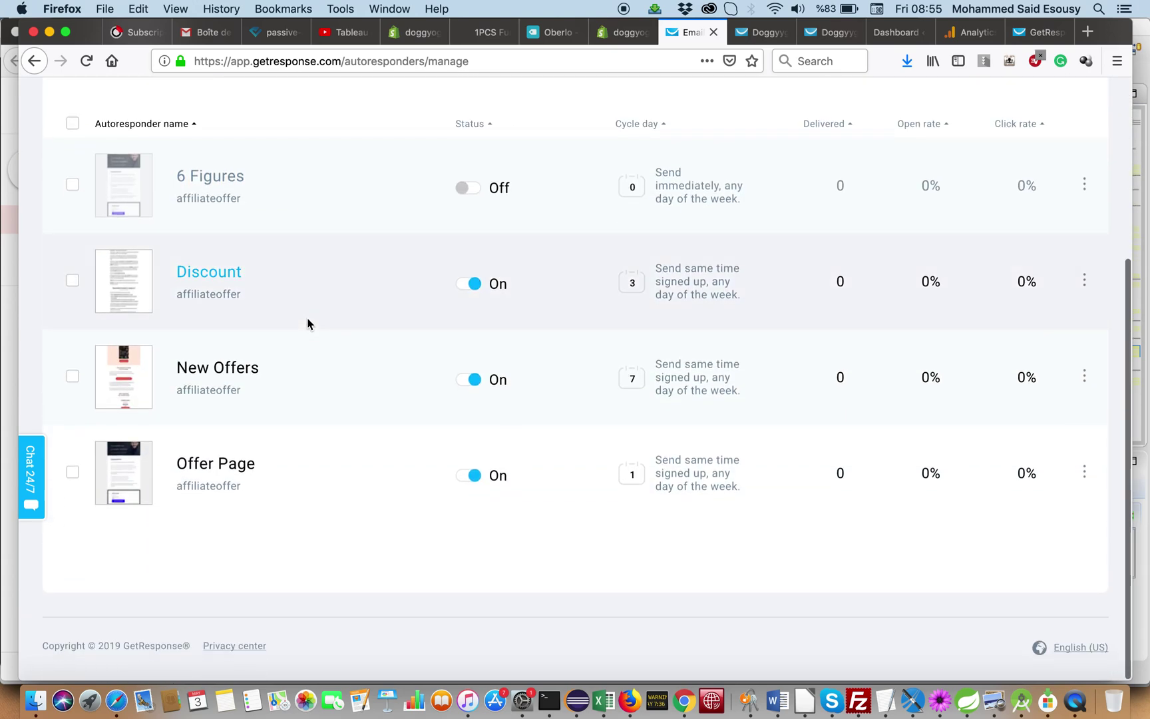
{"action": "scroll", "coordinate": [307, 327], "scroll_direction": "up", "scroll_amount": 2}
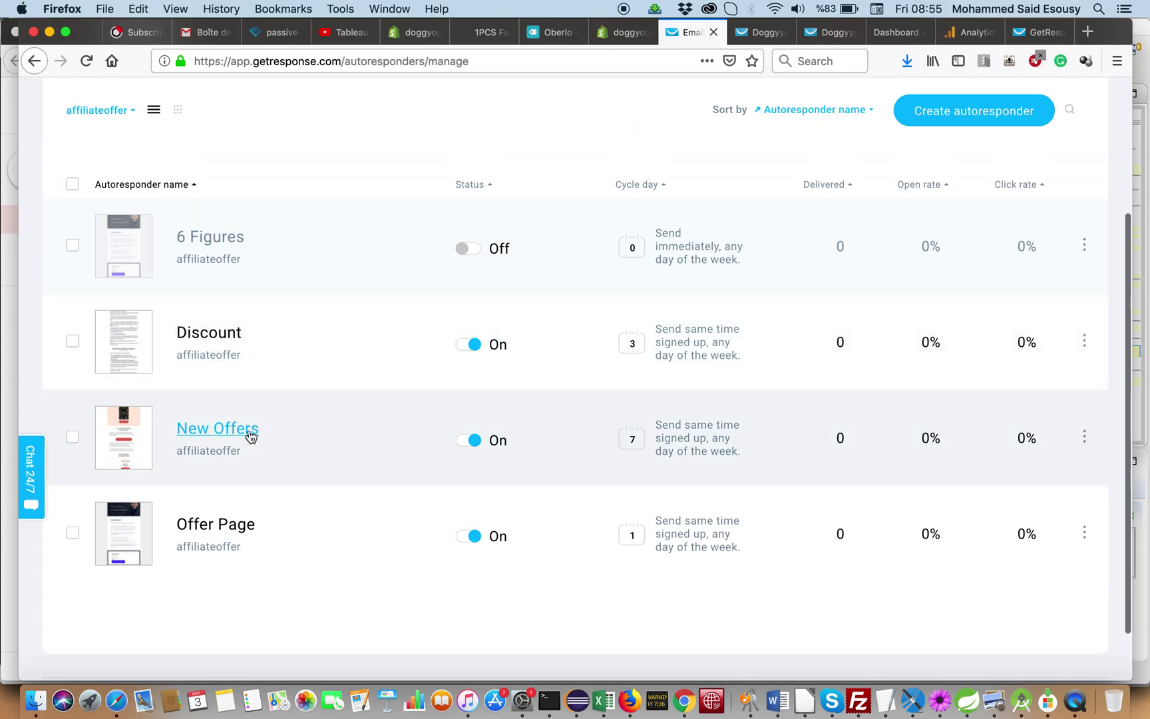
{"action": "scroll", "coordinate": [329, 332], "scroll_direction": "up", "scroll_amount": 4}
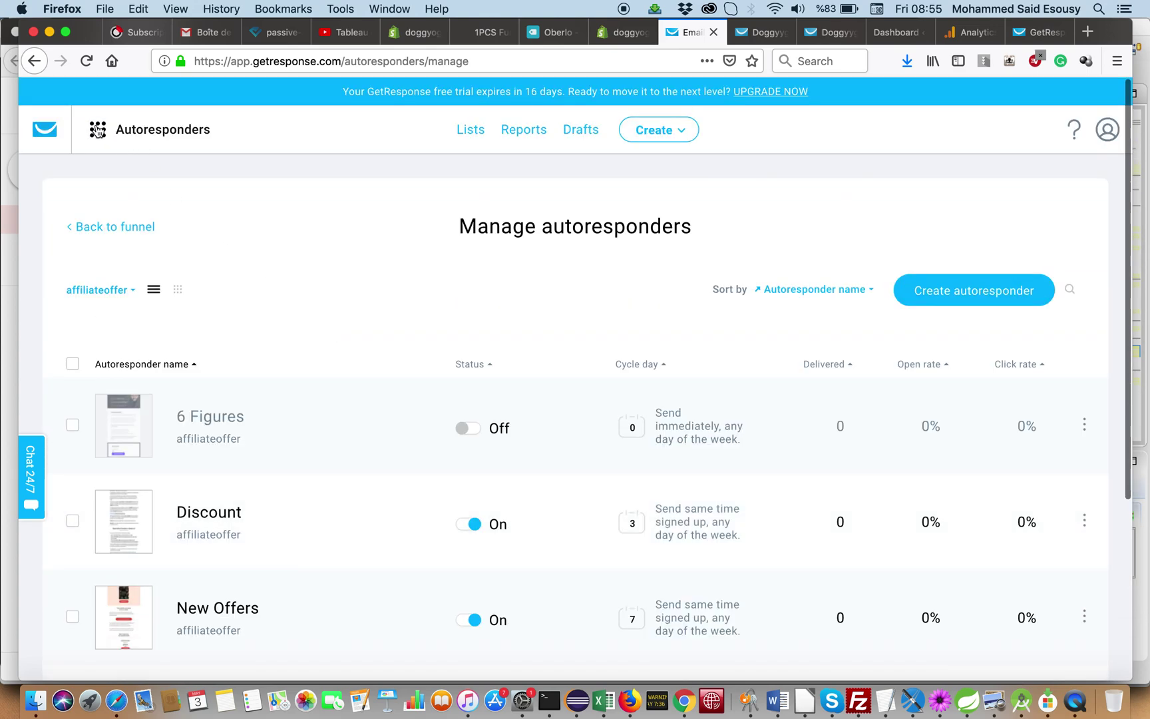
{"action": "left_click", "coordinate": [98, 129]}
{"action": "left_click", "coordinate": [262, 206]}
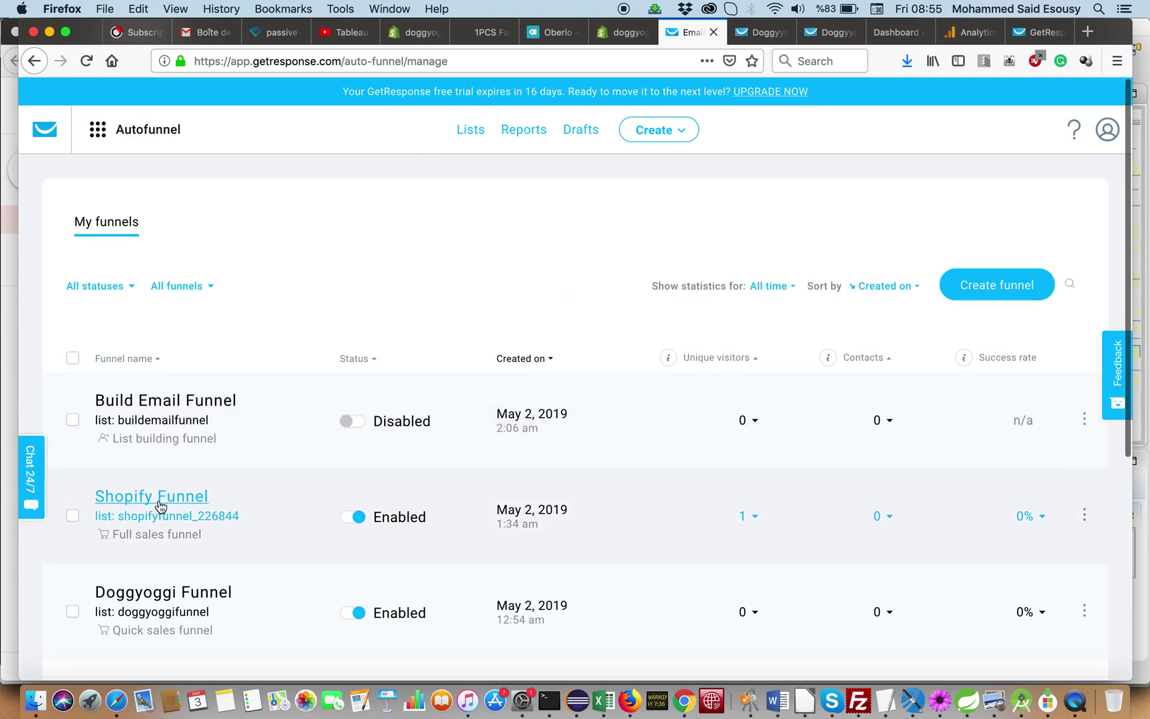
Open the Shopify Funnel, scroll its steps, and view the Sale Page and order form option menus
{"action": "left_click", "coordinate": [158, 503]}
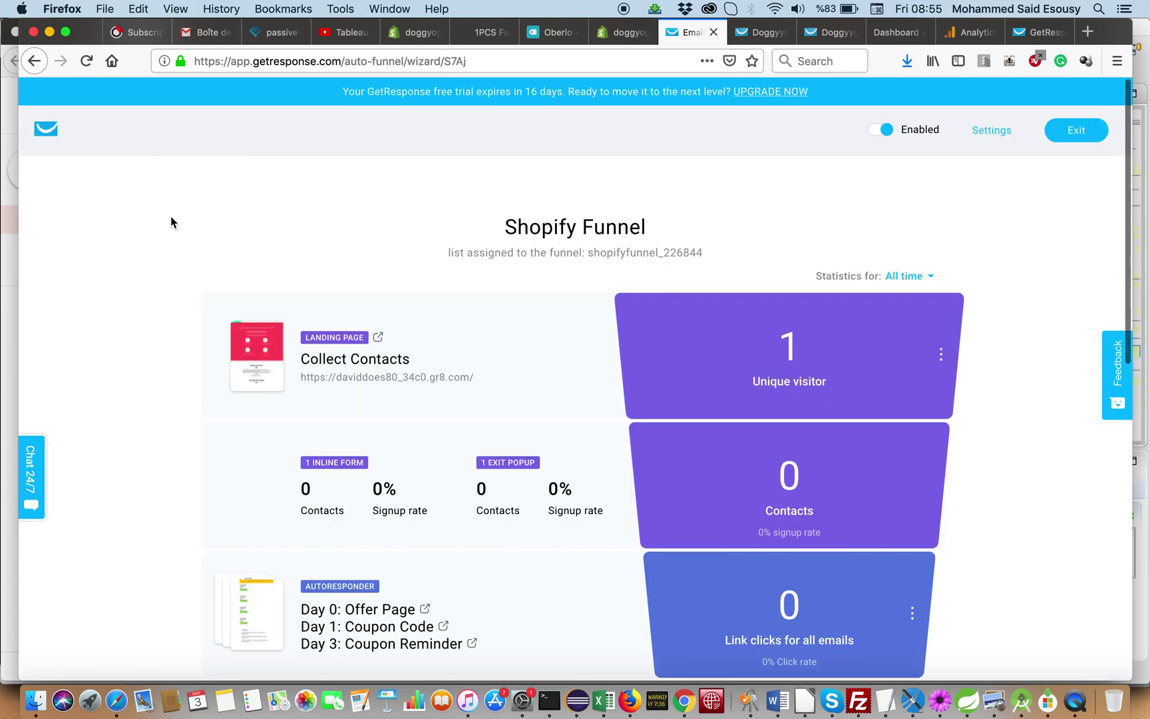
{"action": "scroll", "coordinate": [222, 360], "scroll_direction": "down", "scroll_amount": 4}
{"action": "scroll", "coordinate": [221, 361], "scroll_direction": "up", "scroll_amount": 4}
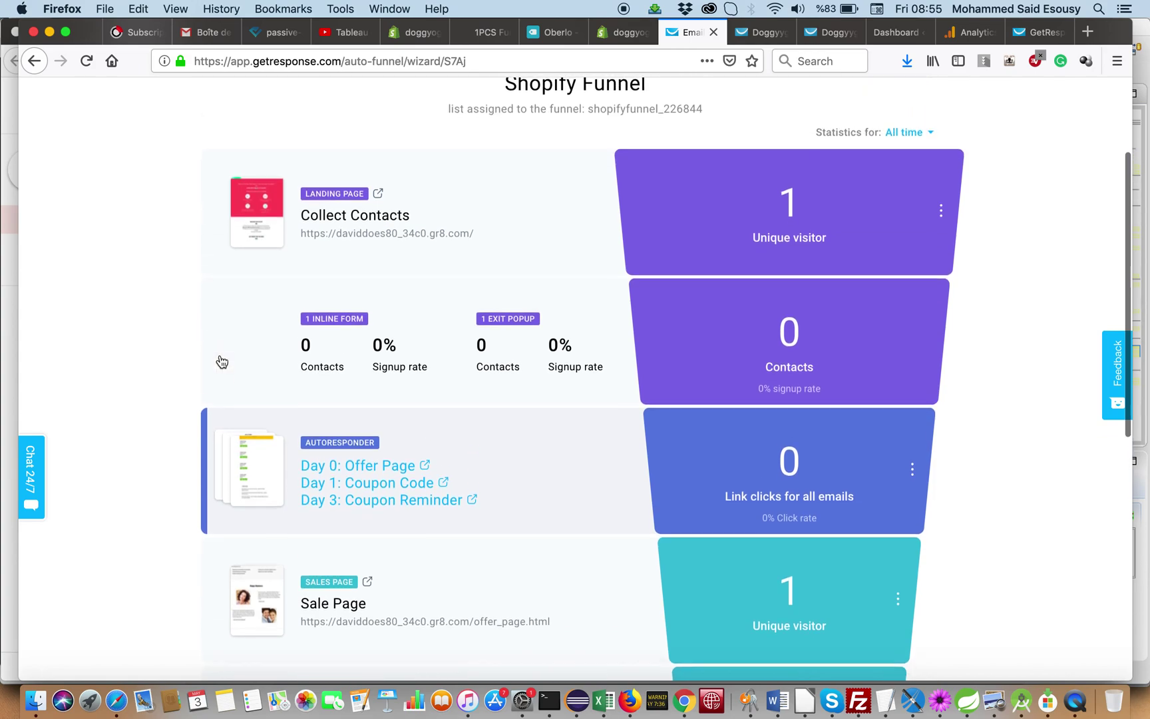
{"action": "scroll", "coordinate": [113, 223], "scroll_direction": "down", "scroll_amount": 10}
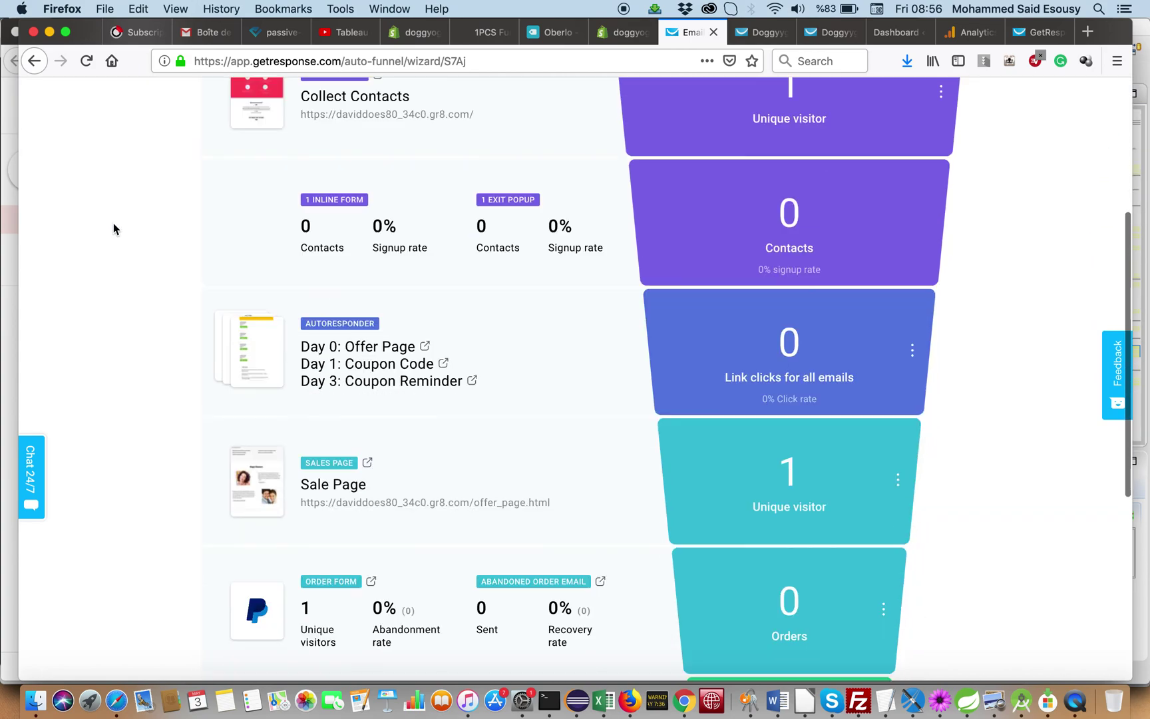
{"action": "scroll", "coordinate": [113, 223], "scroll_direction": "up", "scroll_amount": 6}
{"action": "scroll", "coordinate": [113, 223], "scroll_direction": "up", "scroll_amount": 3}
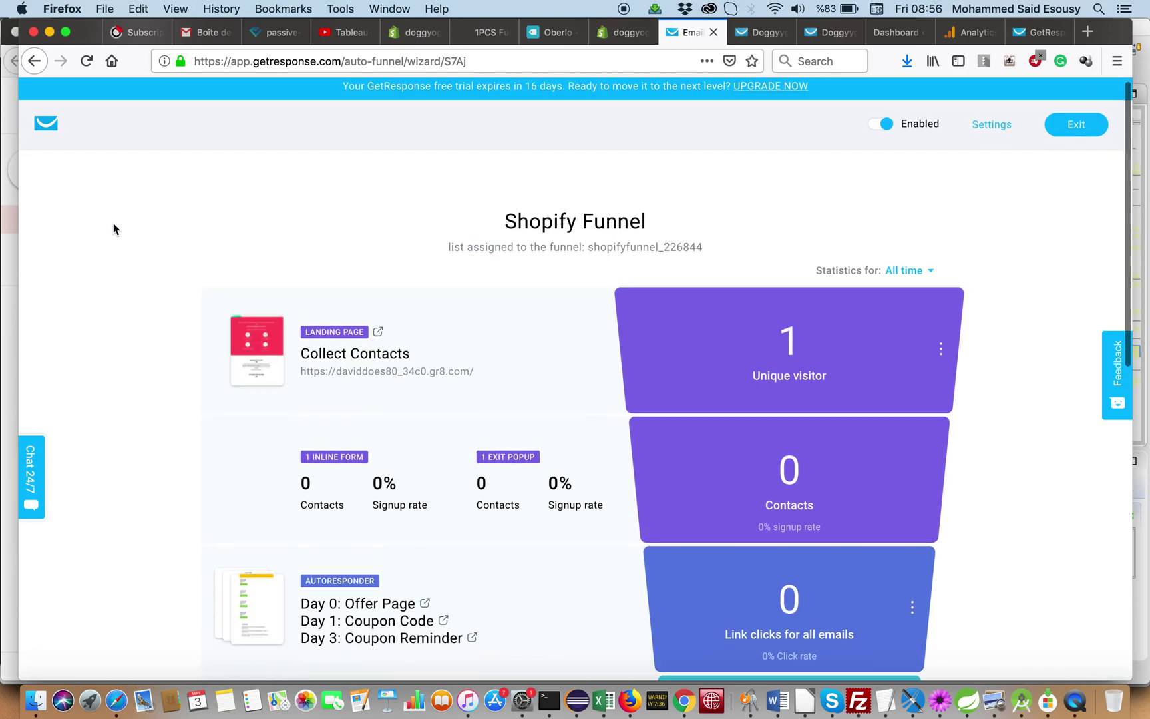
{"action": "scroll", "coordinate": [113, 223], "scroll_direction": "down", "scroll_amount": 10}
{"action": "scroll", "coordinate": [113, 223], "scroll_direction": "up", "scroll_amount": 5}
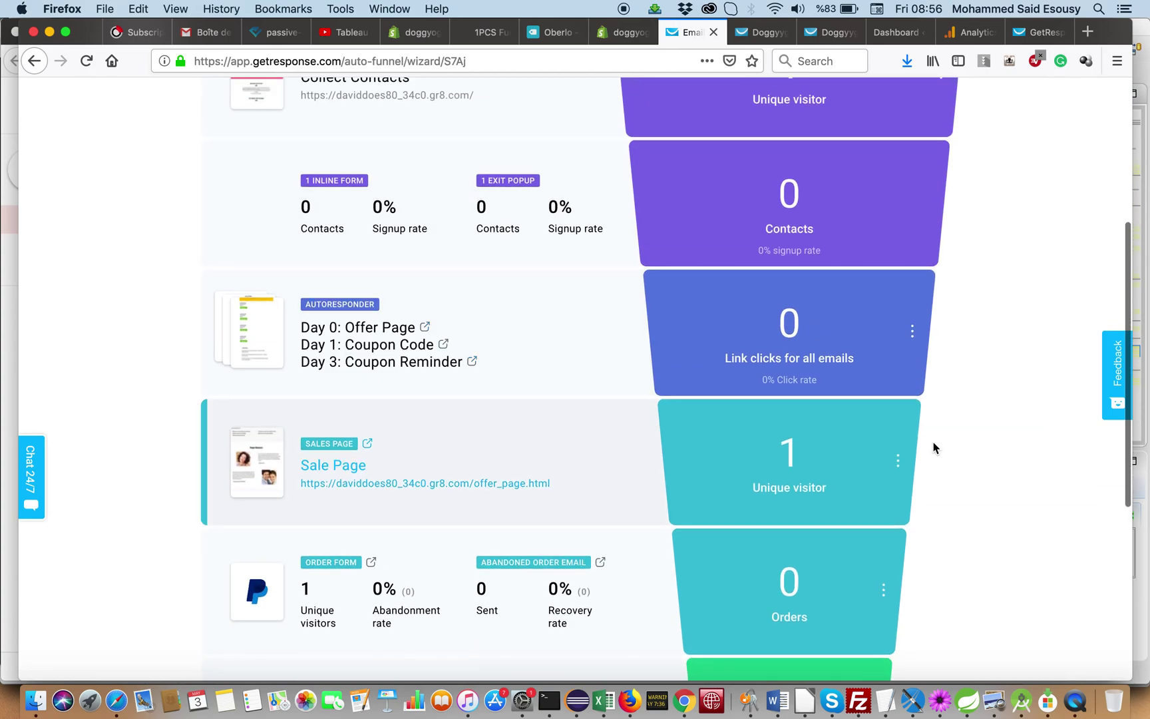
{"action": "left_click", "coordinate": [899, 464]}
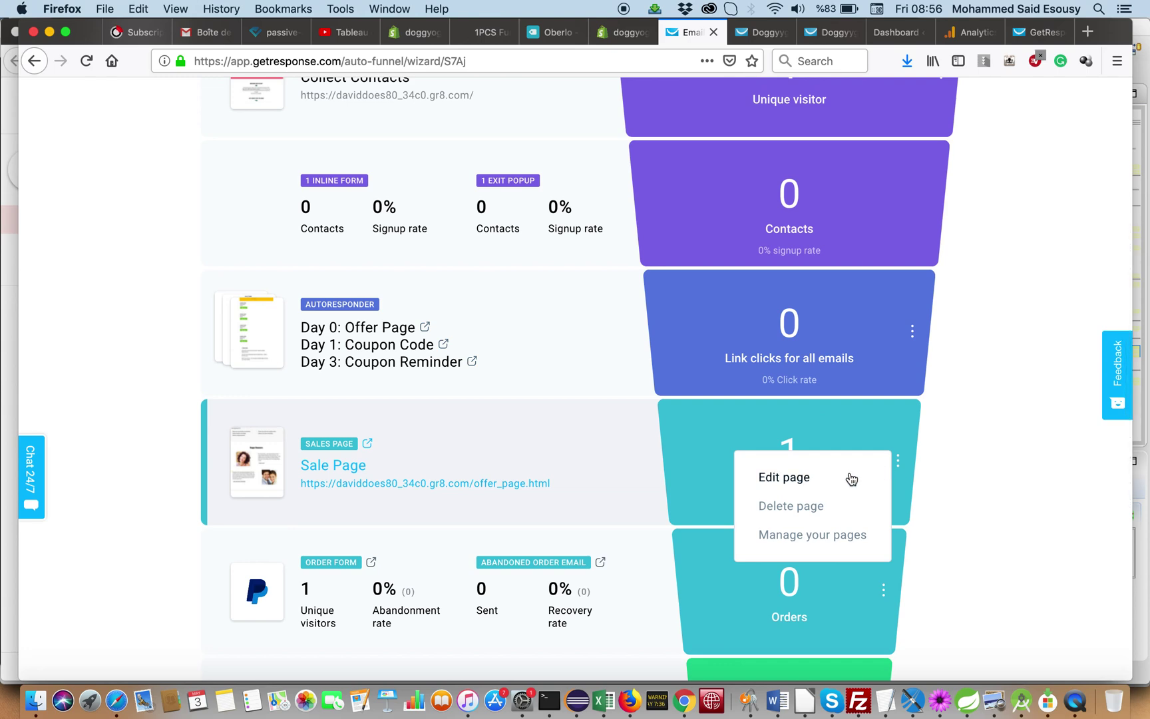
{"action": "scroll", "coordinate": [965, 487], "scroll_direction": "down", "scroll_amount": 5}
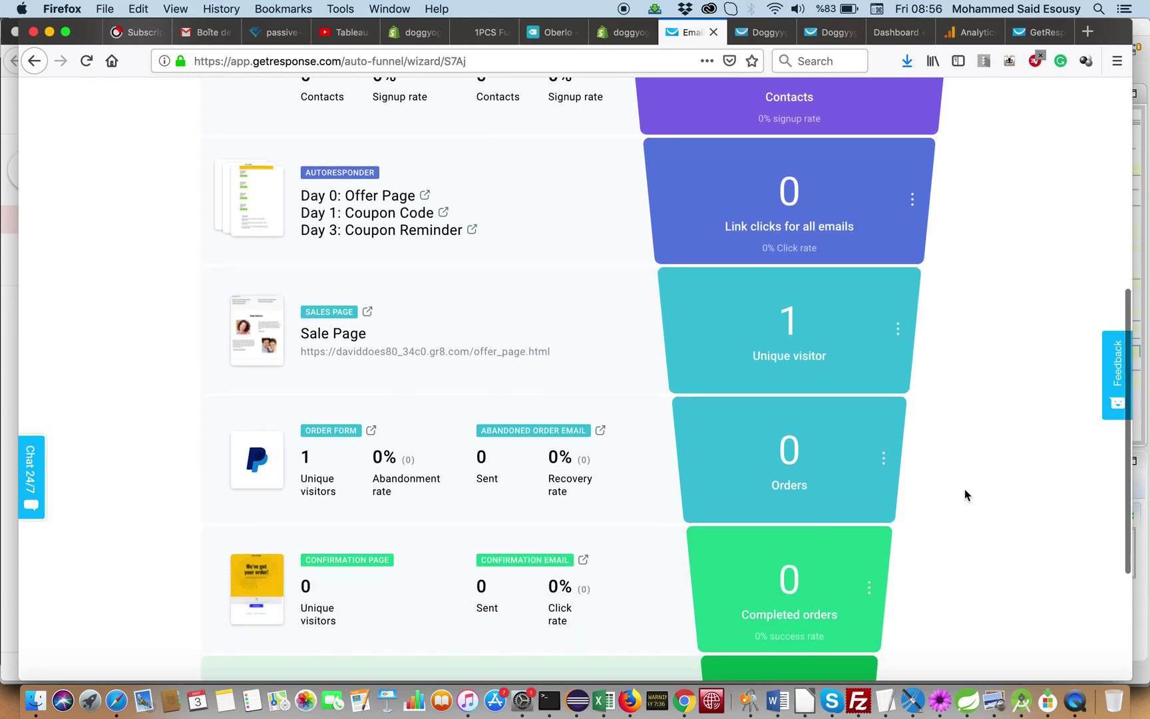
{"action": "left_click", "coordinate": [883, 397]}
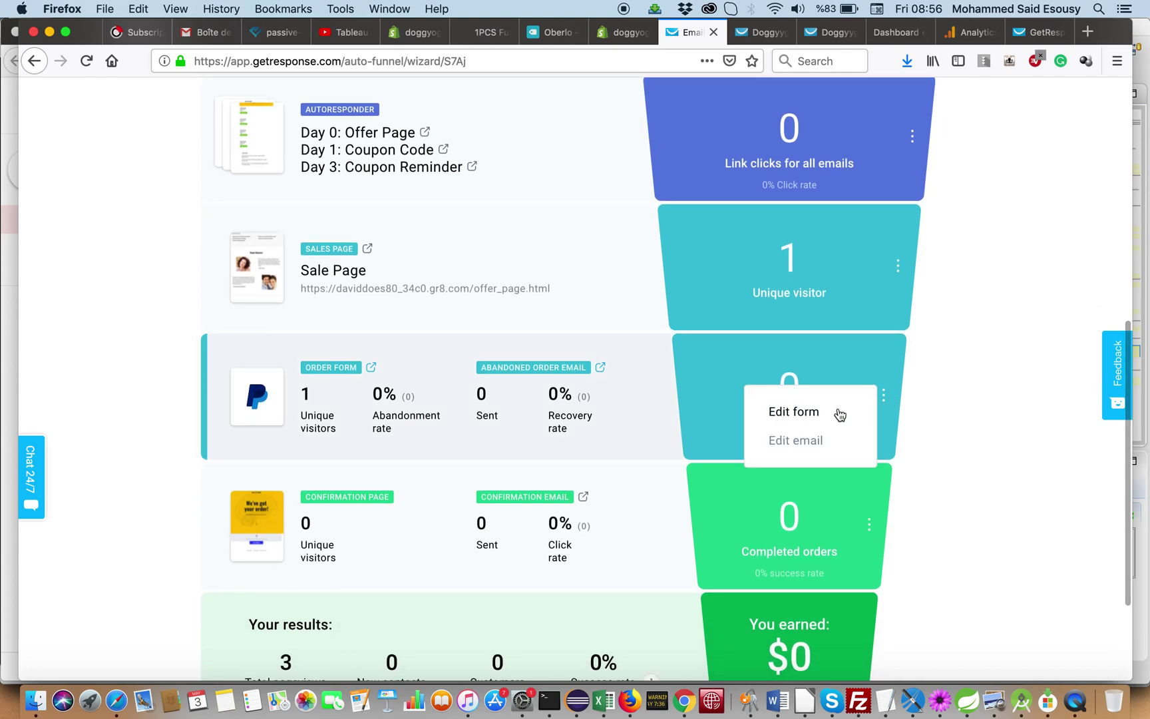
Open the 'You left something behind' abandoned-order email, view its content, then exit to the dashboard
{"action": "left_click", "coordinate": [790, 442]}
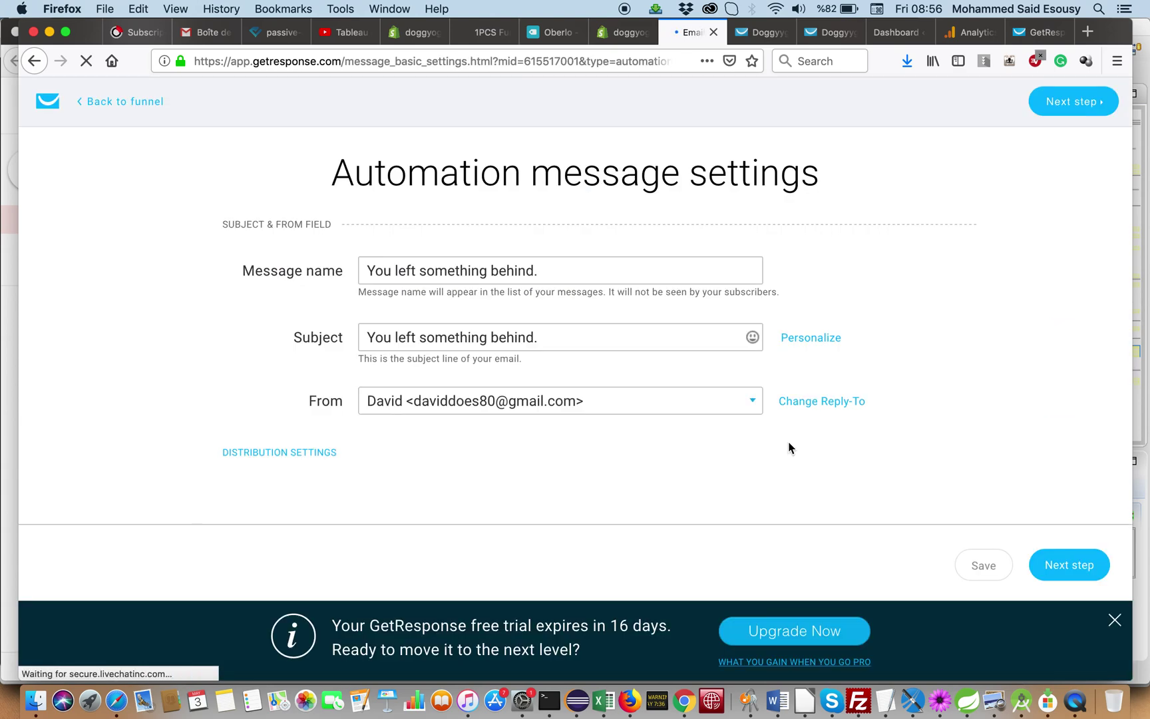
{"action": "left_click", "coordinate": [1054, 568]}
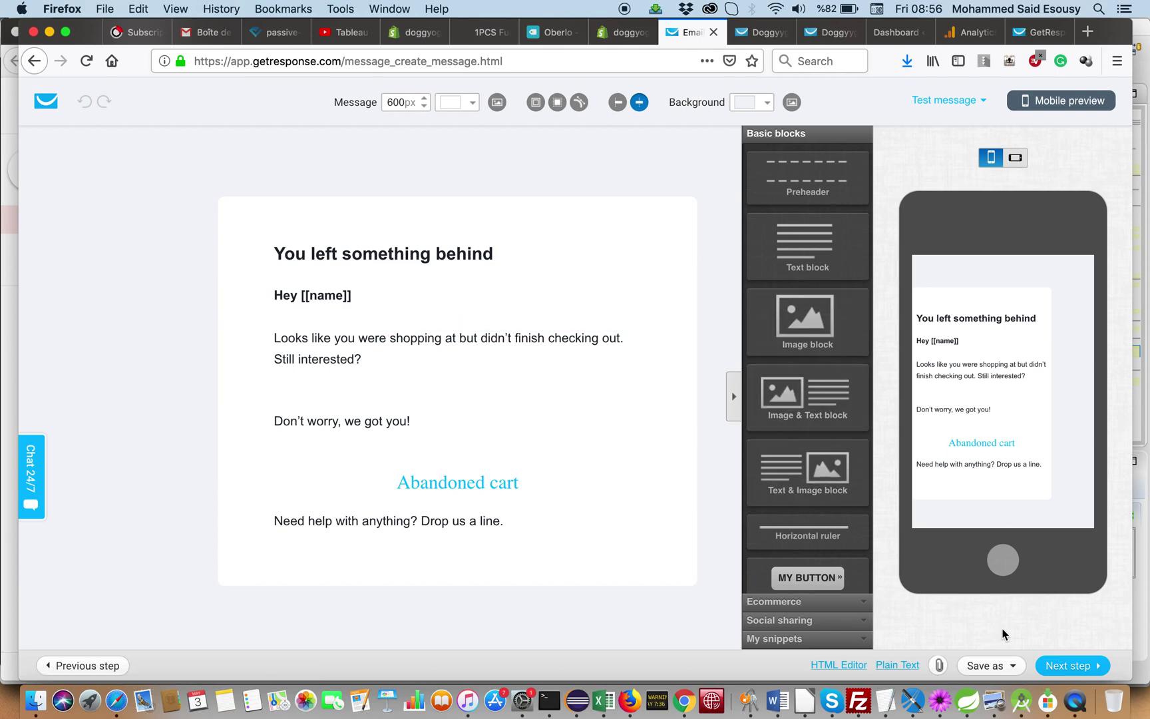
{"action": "left_click", "coordinate": [58, 106]}
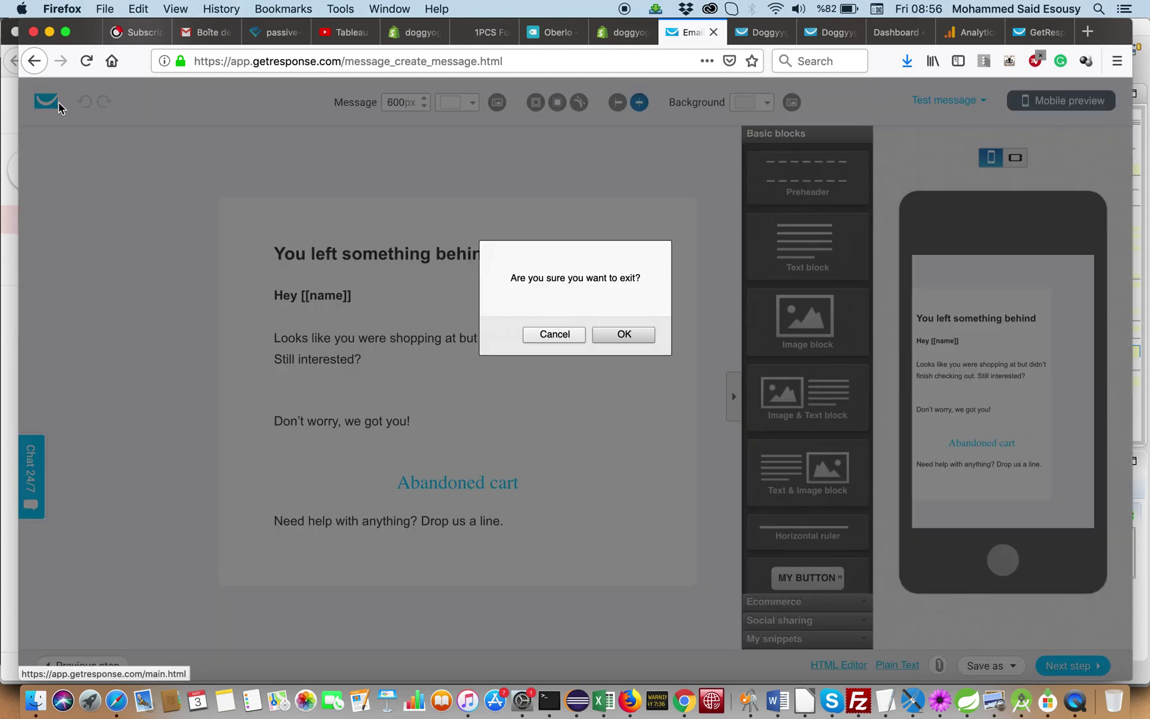
{"action": "left_click", "coordinate": [636, 337]}
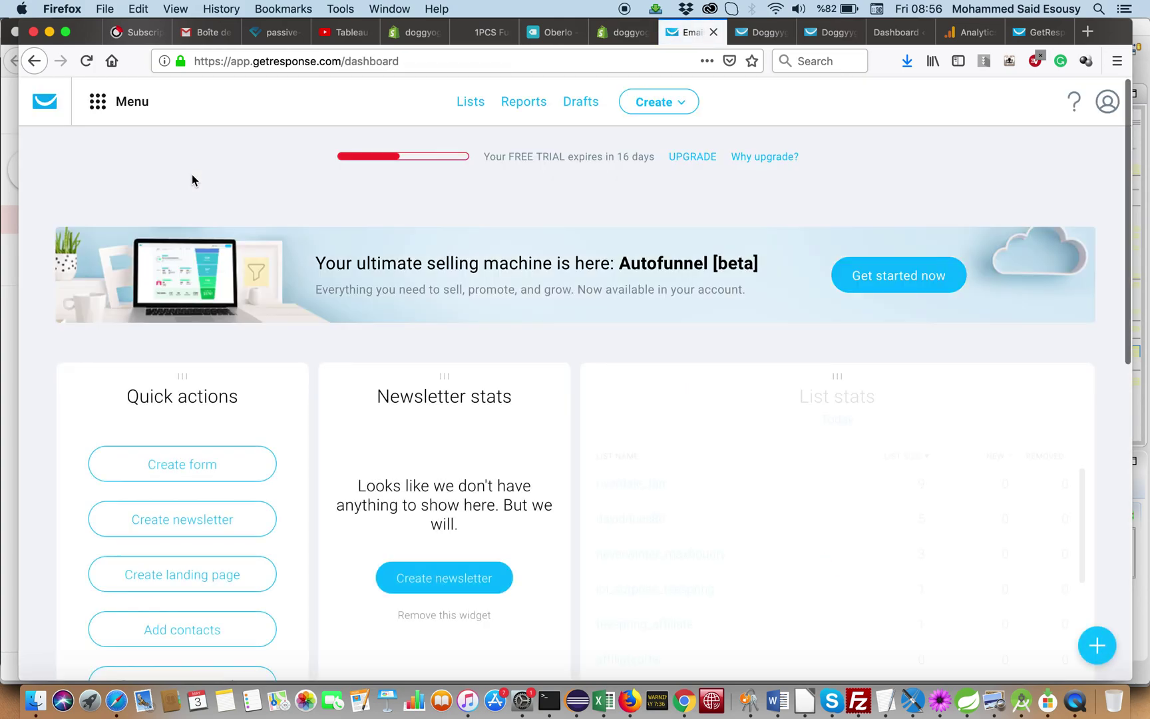
Go to Autofunnel's My funnels list and scroll through the five existing funnels
{"action": "left_click", "coordinate": [119, 101]}
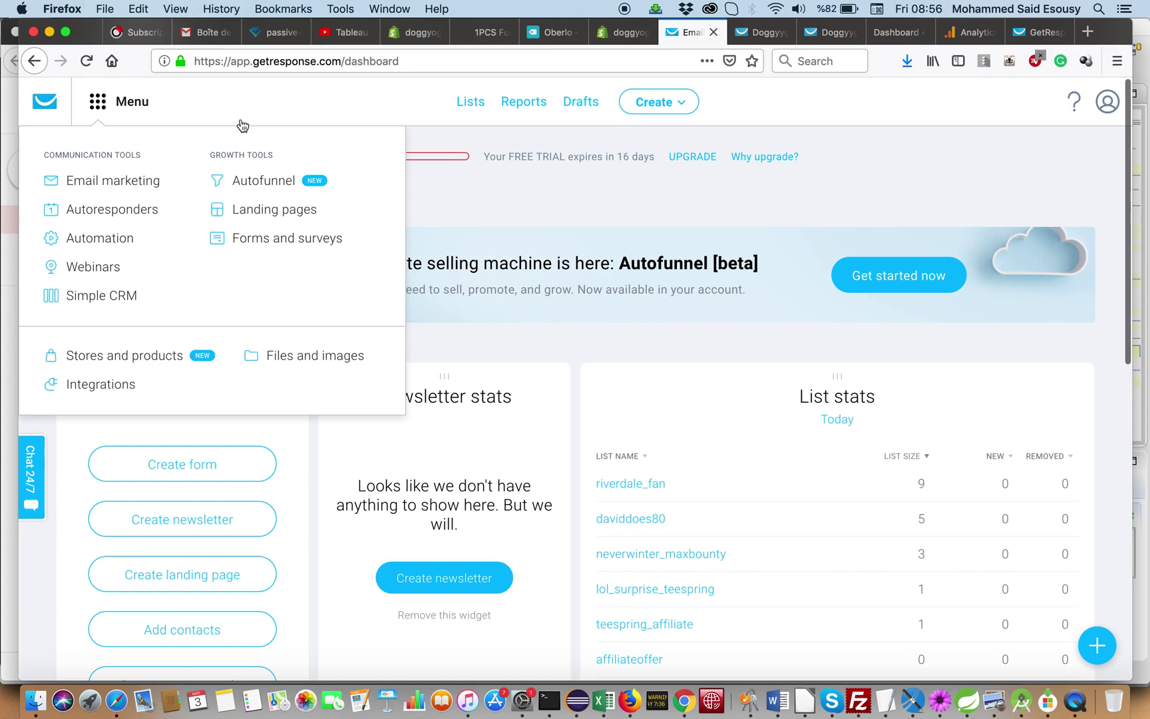
{"action": "left_click", "coordinate": [287, 190]}
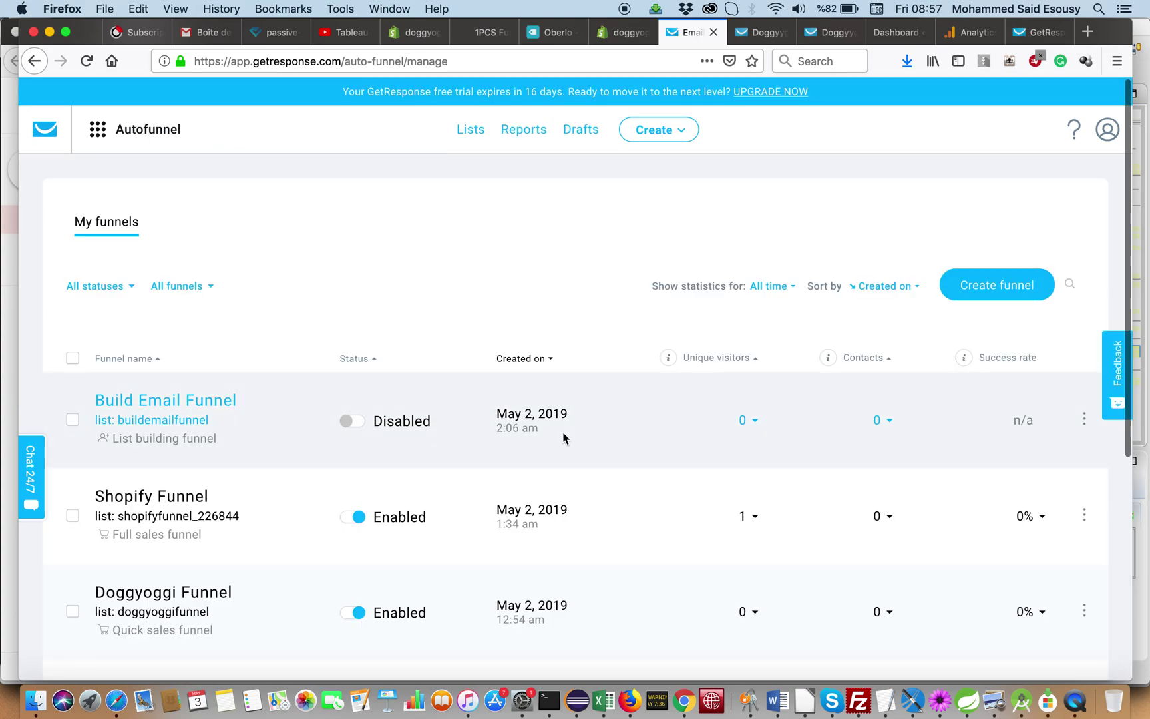
{"action": "scroll", "coordinate": [563, 438], "scroll_direction": "down", "scroll_amount": 5}
{"action": "scroll", "coordinate": [563, 437], "scroll_direction": "down", "scroll_amount": 4}
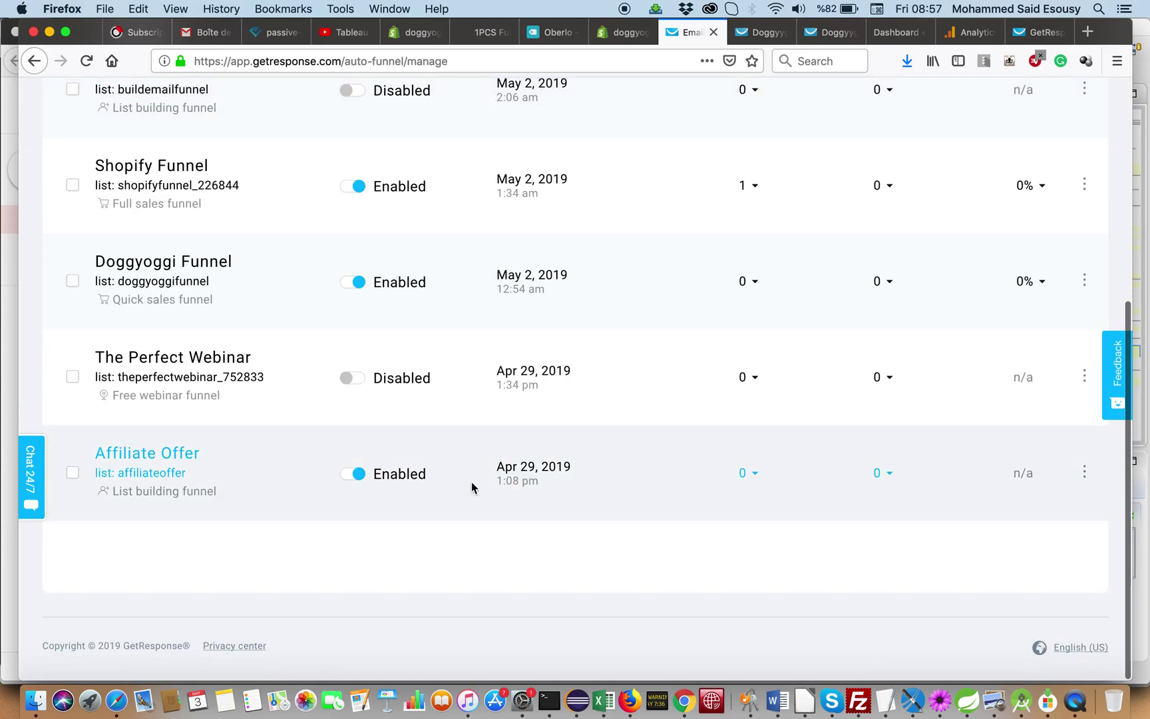
{"action": "scroll", "coordinate": [397, 461], "scroll_direction": "up", "scroll_amount": 3}
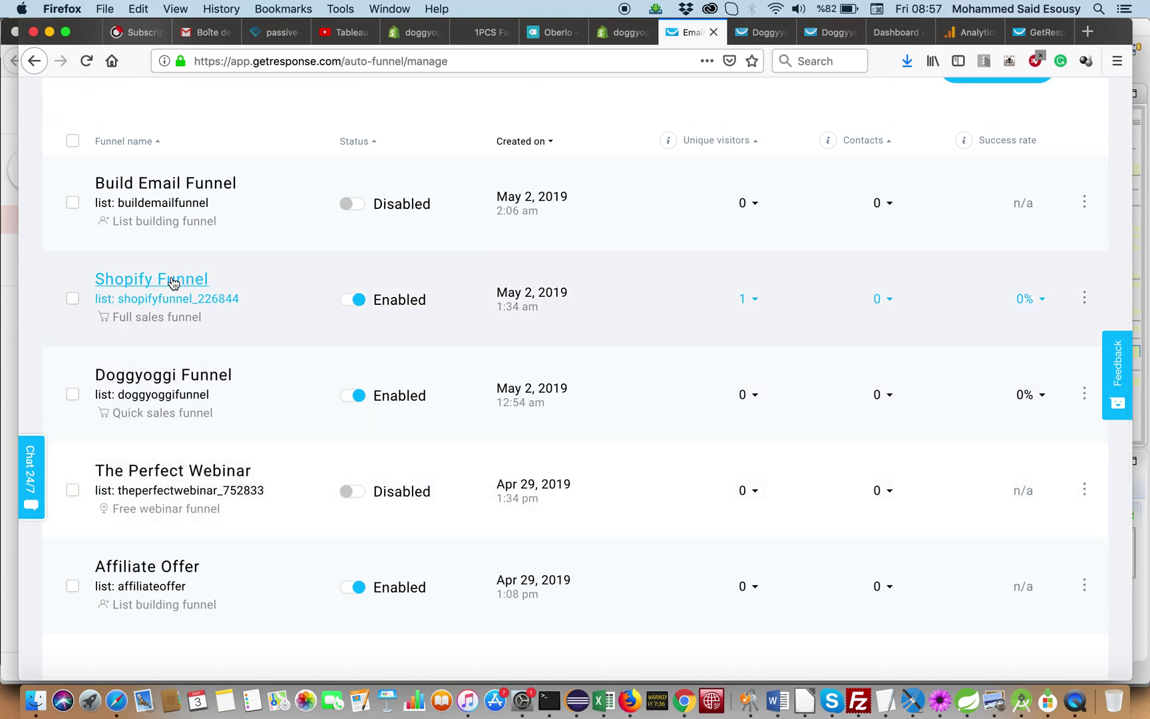
{"action": "scroll", "coordinate": [442, 262], "scroll_direction": "up", "scroll_amount": 5}
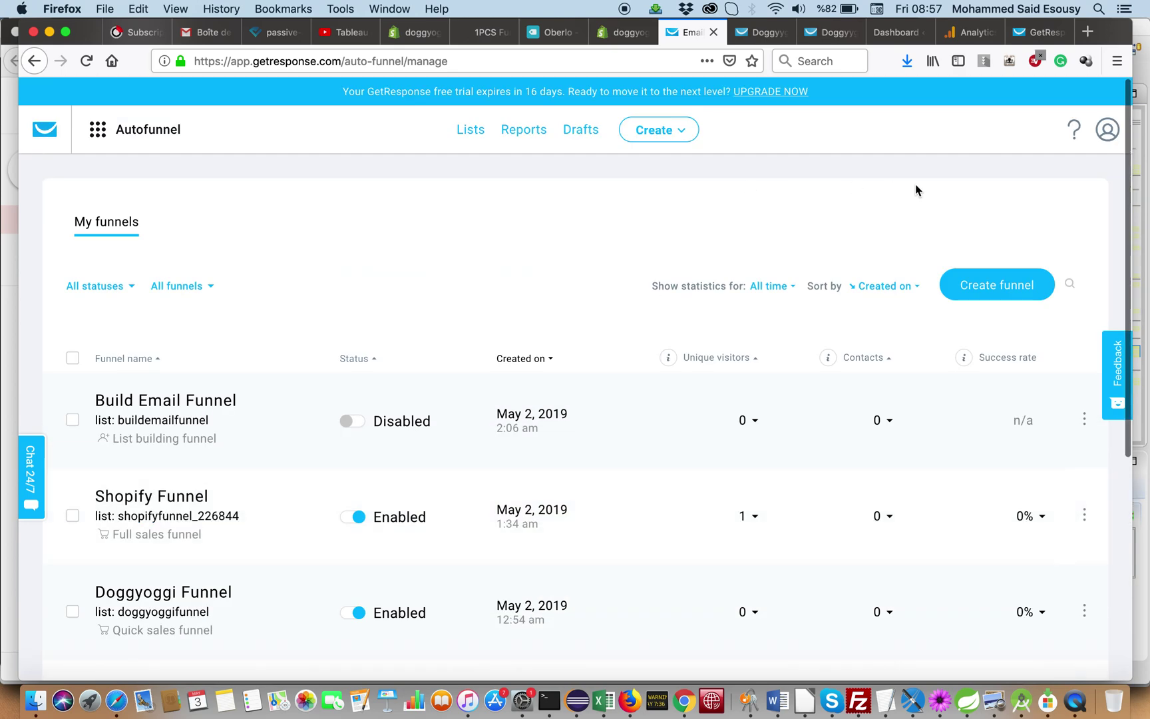
Start a new funnel named 'Store funel' of type Sell a product > Full sales funnel
{"action": "left_click", "coordinate": [977, 276]}
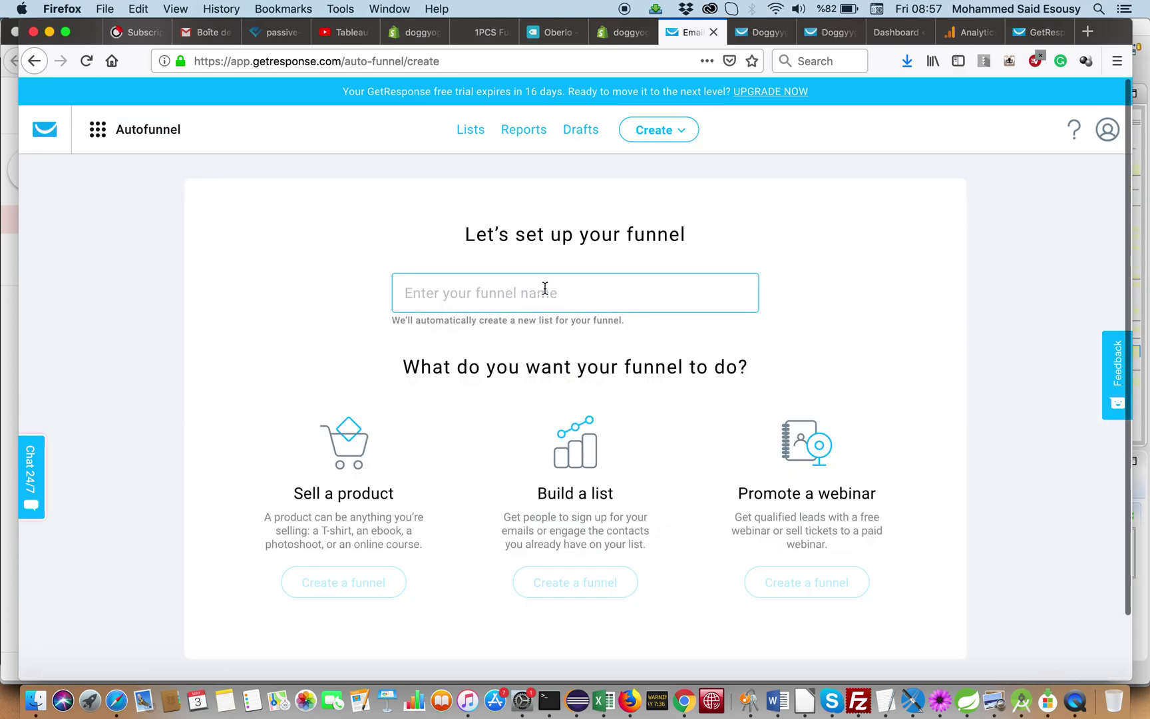
{"action": "type", "text": "Store funel"}
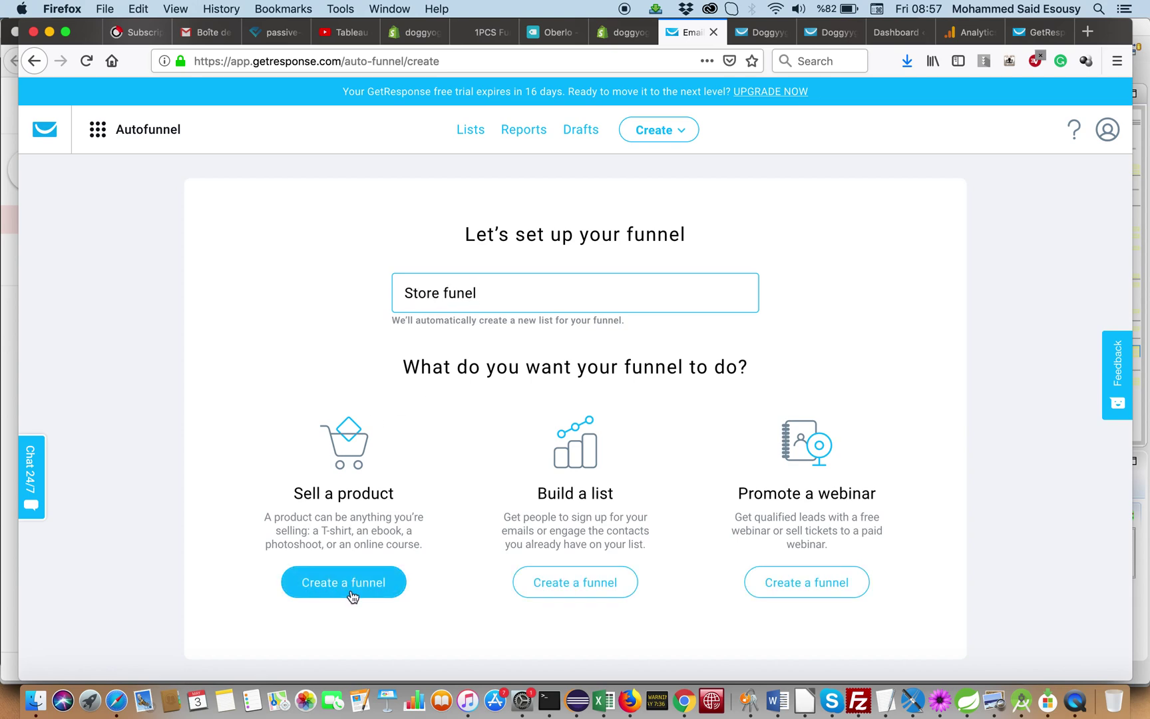
{"action": "left_click", "coordinate": [346, 590]}
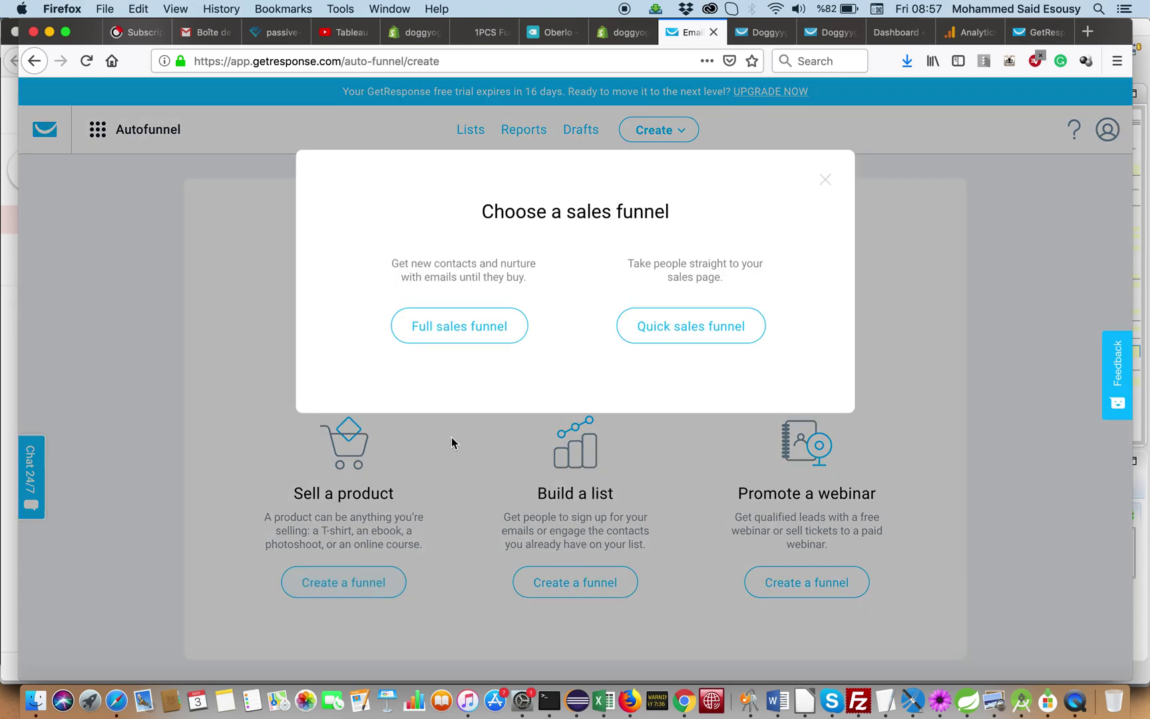
{"action": "left_click", "coordinate": [480, 326]}
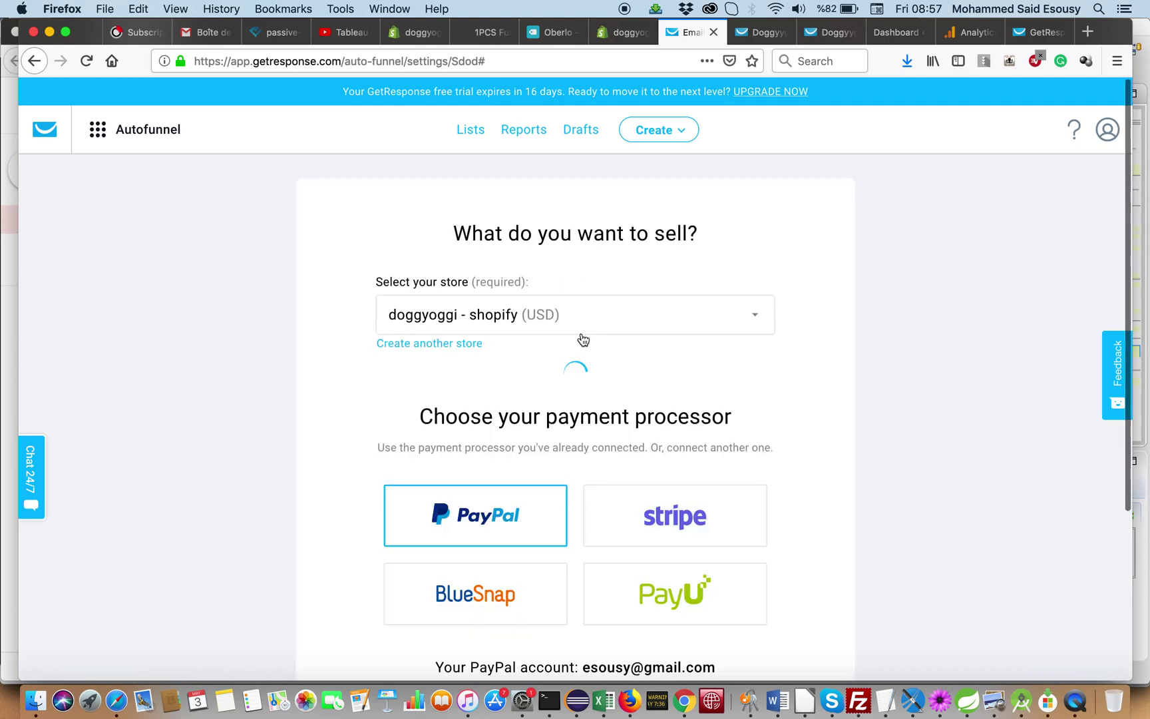
{"action": "scroll", "coordinate": [526, 386], "scroll_direction": "down", "scroll_amount": 3}
{"action": "scroll", "coordinate": [513, 406], "scroll_direction": "up", "scroll_amount": 3}
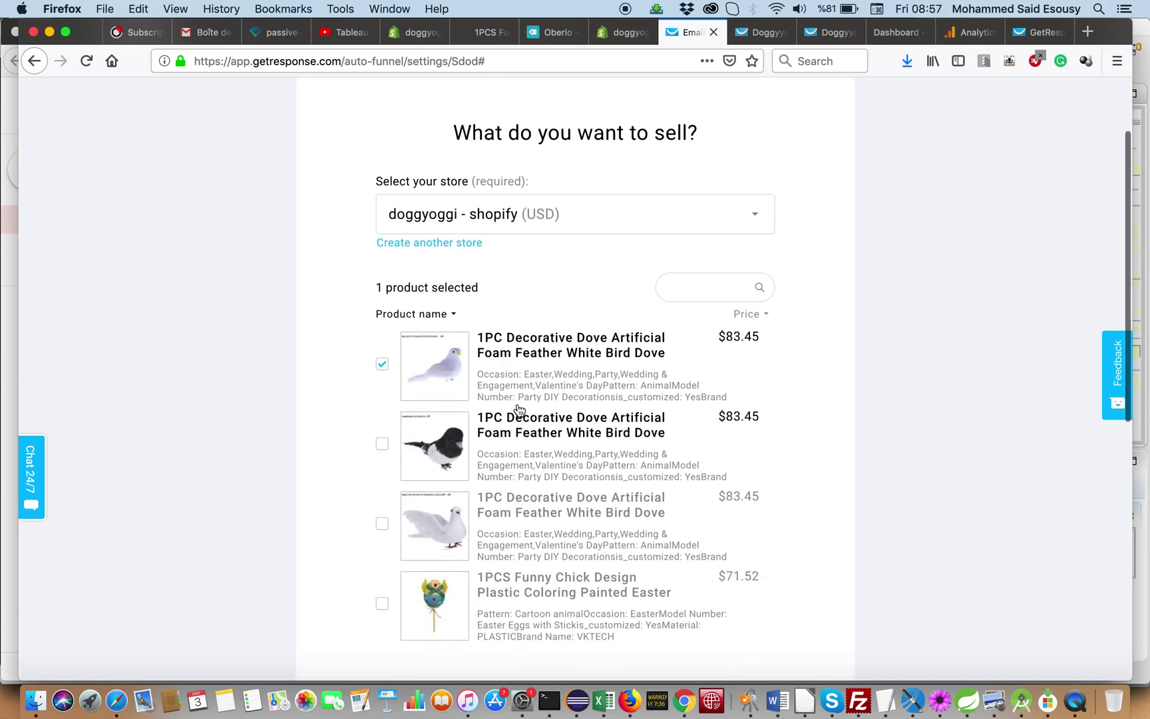
Keep the doggyoggi - shopify store, after trying and cancelling a new GetResponse store
{"action": "left_click", "coordinate": [515, 293]}
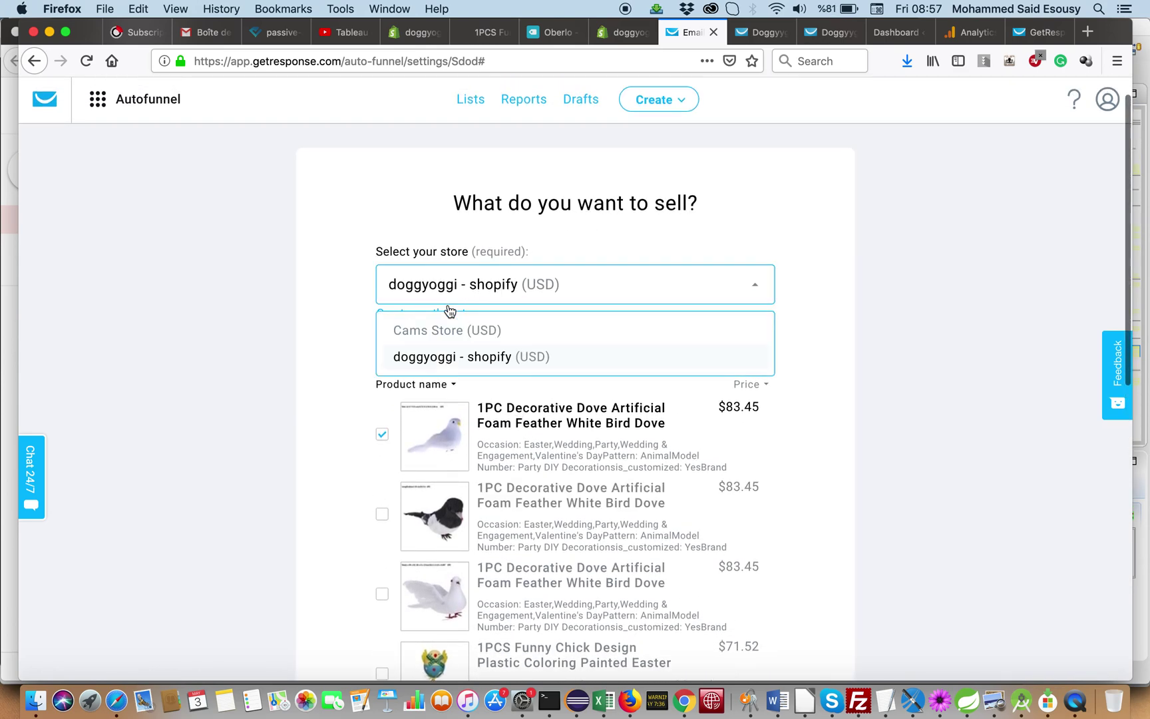
{"action": "left_click", "coordinate": [305, 314]}
{"action": "left_click", "coordinate": [406, 314]}
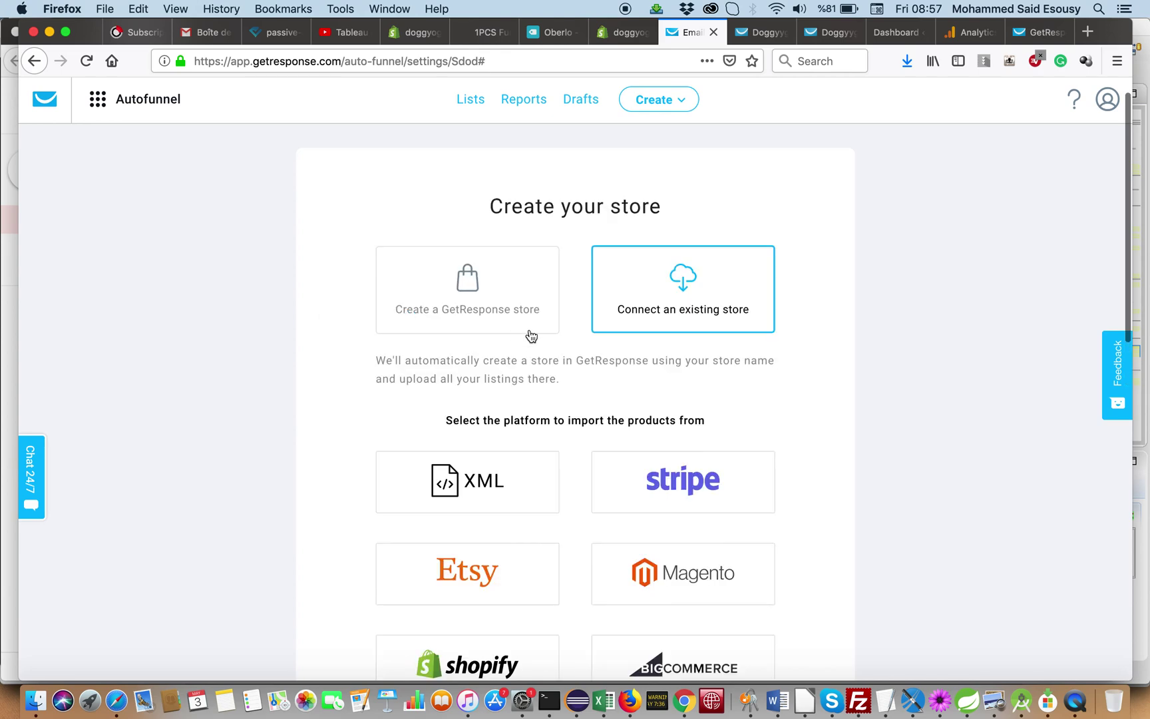
{"action": "scroll", "coordinate": [624, 385], "scroll_direction": "down", "scroll_amount": 3}
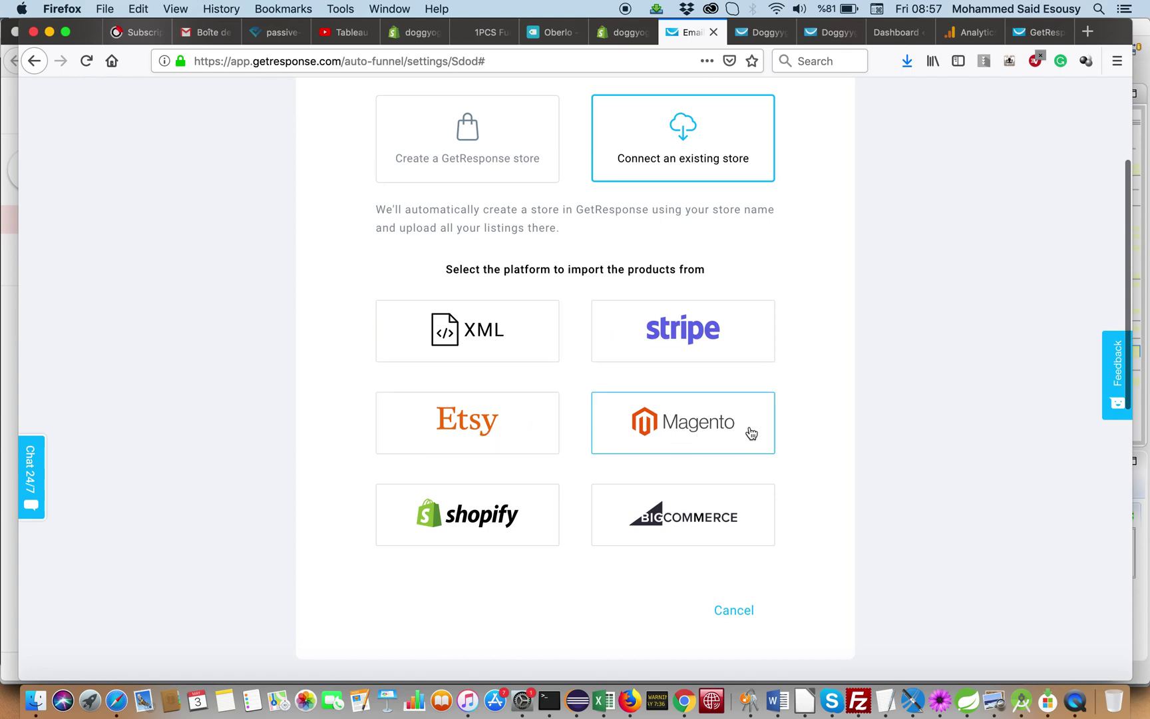
{"action": "scroll", "coordinate": [668, 534], "scroll_direction": "down", "scroll_amount": 3}
{"action": "scroll", "coordinate": [668, 534], "scroll_direction": "up", "scroll_amount": 5}
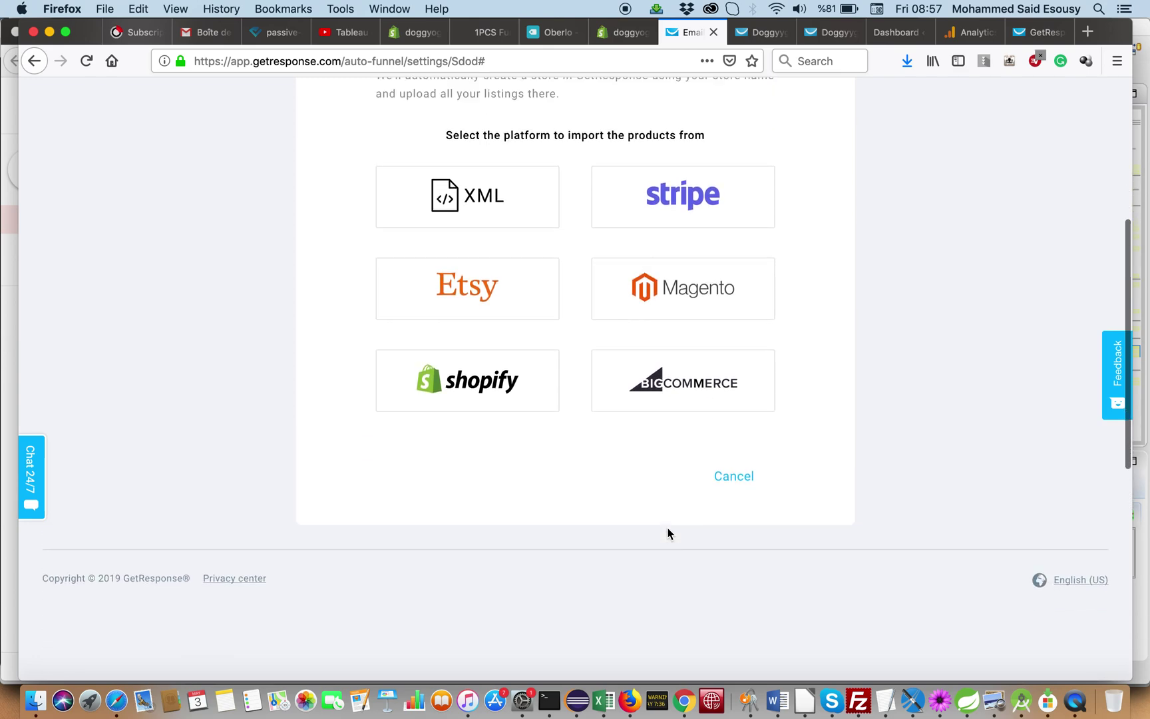
{"action": "scroll", "coordinate": [668, 535], "scroll_direction": "down", "scroll_amount": 3}
{"action": "scroll", "coordinate": [668, 531], "scroll_direction": "up", "scroll_amount": 5}
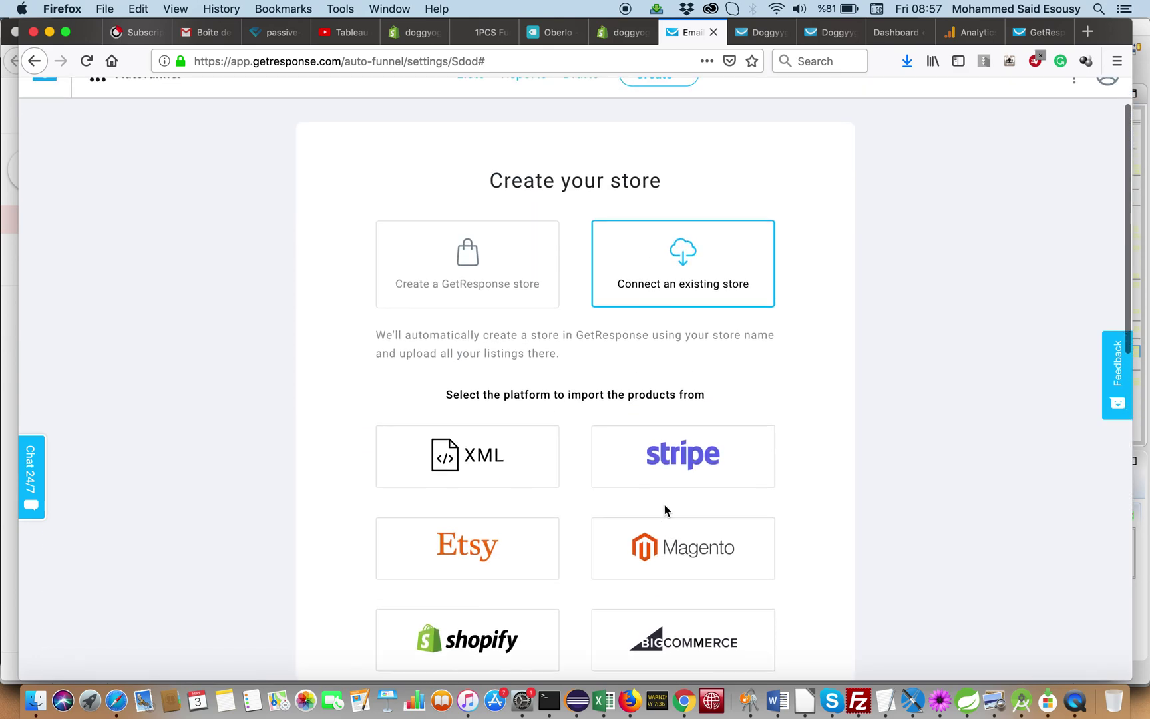
{"action": "left_click", "coordinate": [476, 260]}
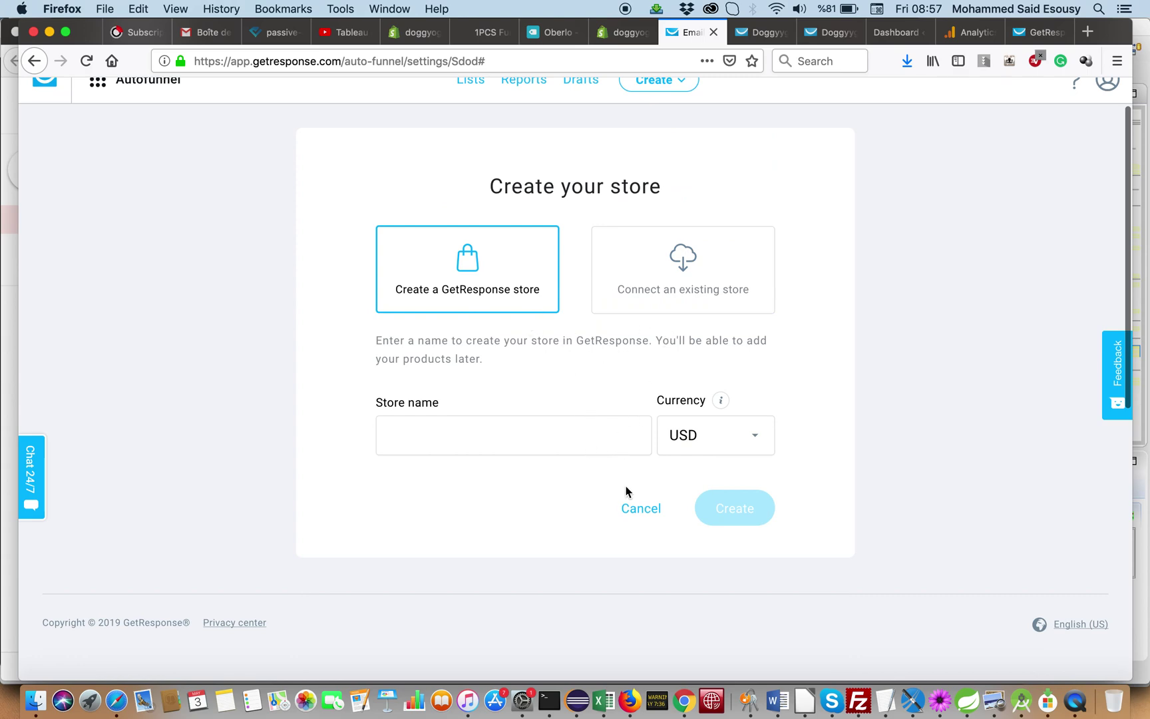
{"action": "left_click", "coordinate": [639, 508]}
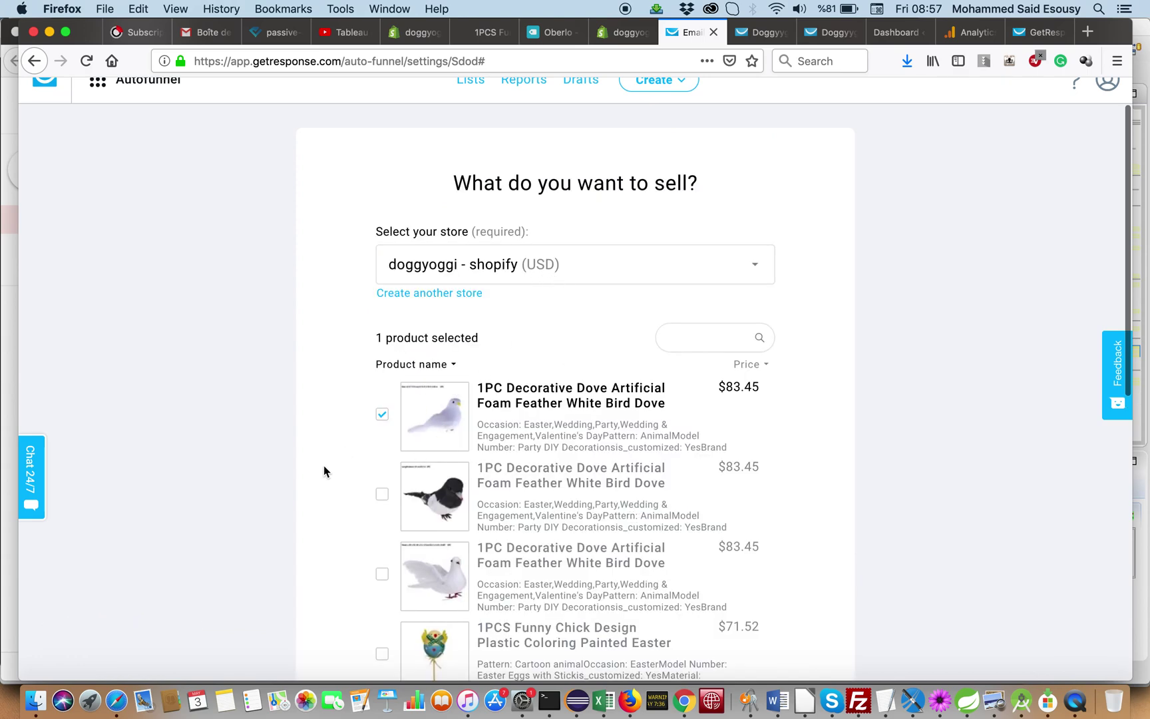
Review the product and payment processor lists, keep PayPal selected, and save the funnel settings
{"action": "scroll", "coordinate": [324, 469], "scroll_direction": "down", "scroll_amount": 5}
{"action": "scroll", "coordinate": [446, 387], "scroll_direction": "up", "scroll_amount": 2}
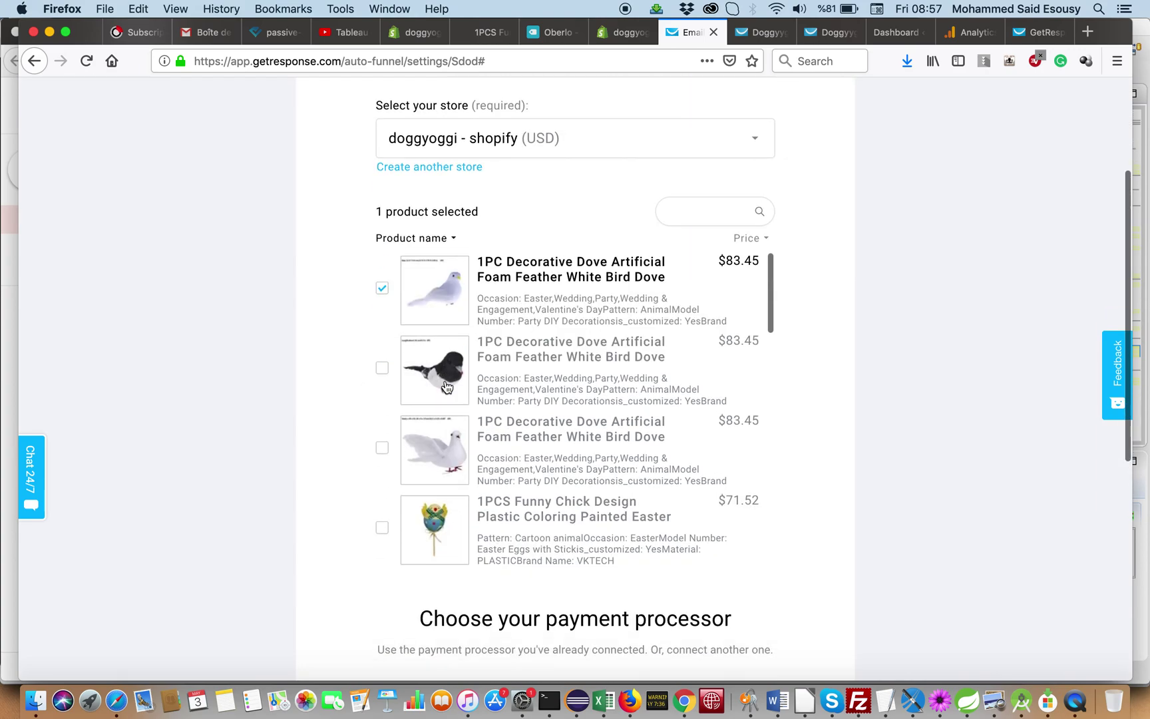
{"action": "scroll", "coordinate": [446, 387], "scroll_direction": "down", "scroll_amount": 10}
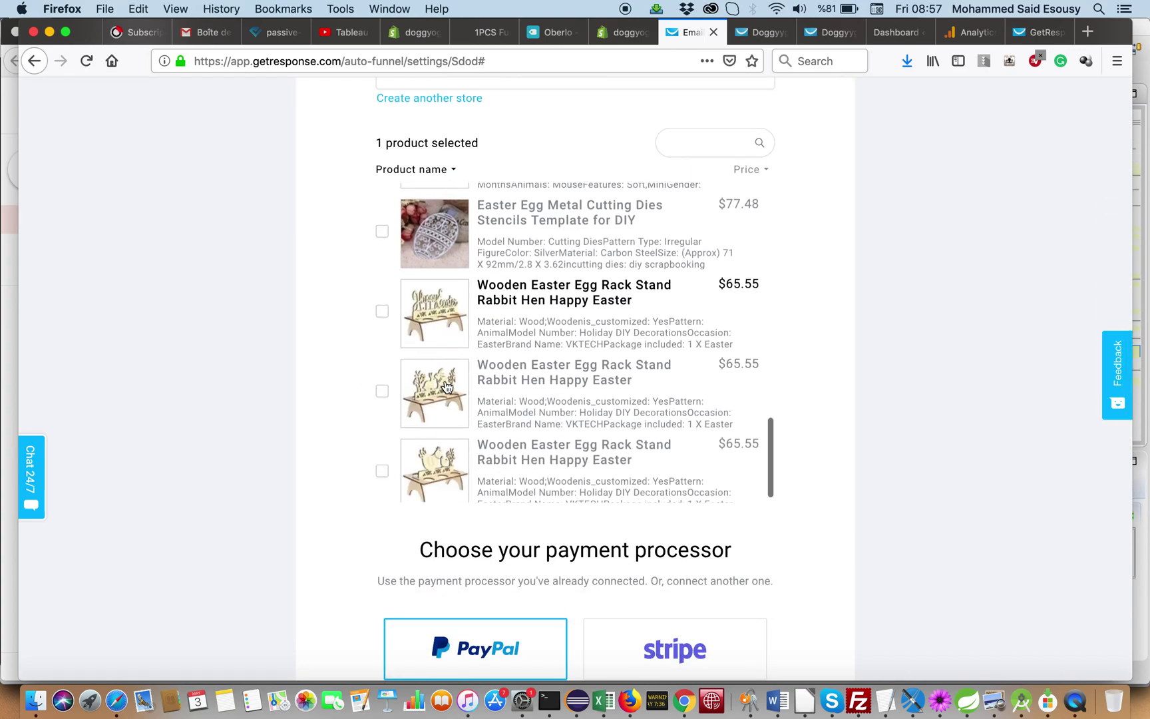
{"action": "scroll", "coordinate": [446, 388], "scroll_direction": "down", "scroll_amount": 5}
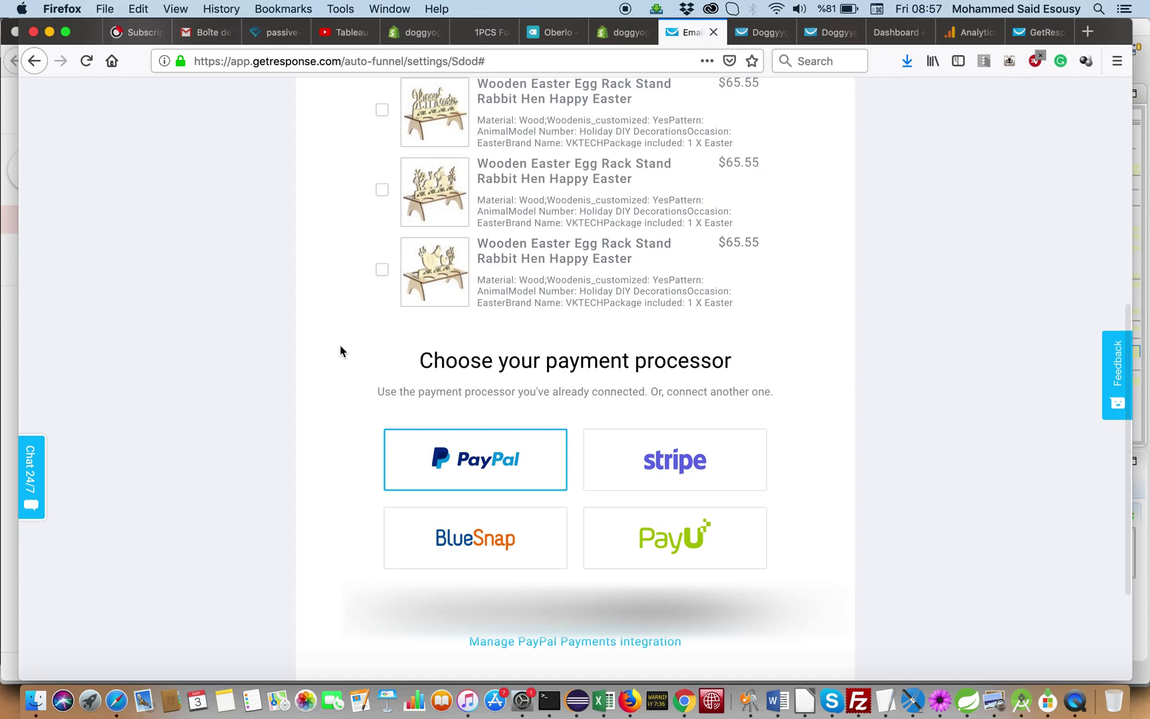
{"action": "scroll", "coordinate": [338, 348], "scroll_direction": "down", "scroll_amount": 4}
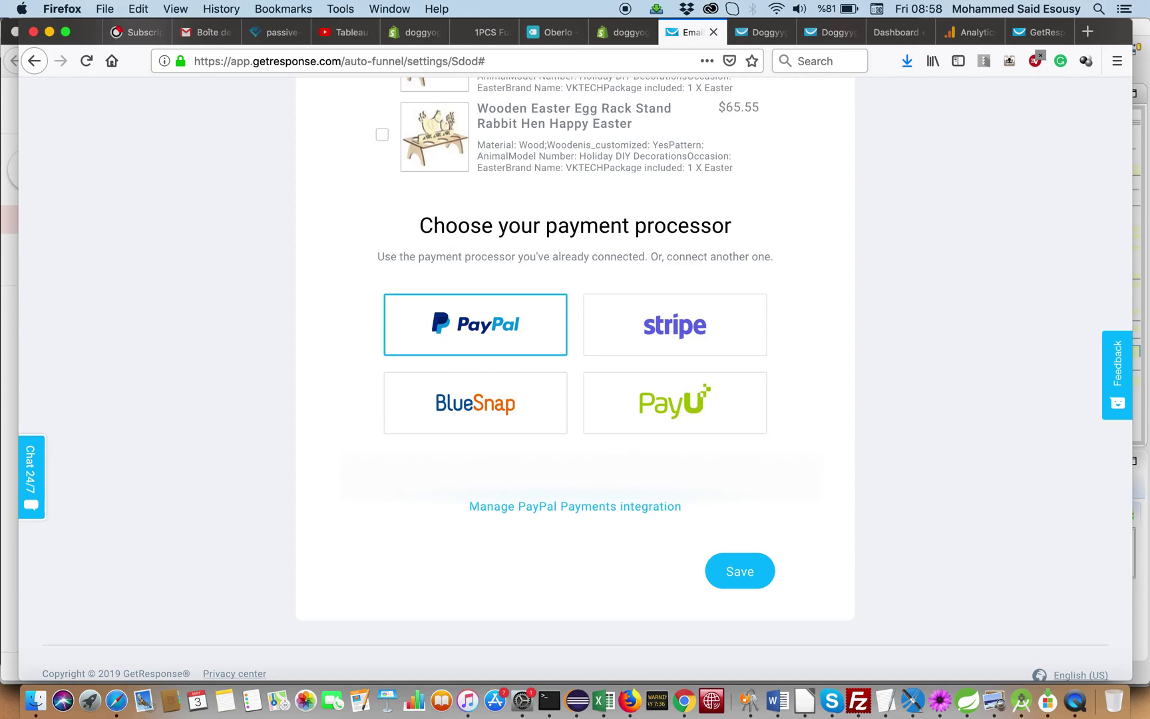
{"action": "scroll", "coordinate": [772, 438], "scroll_direction": "up", "scroll_amount": 10}
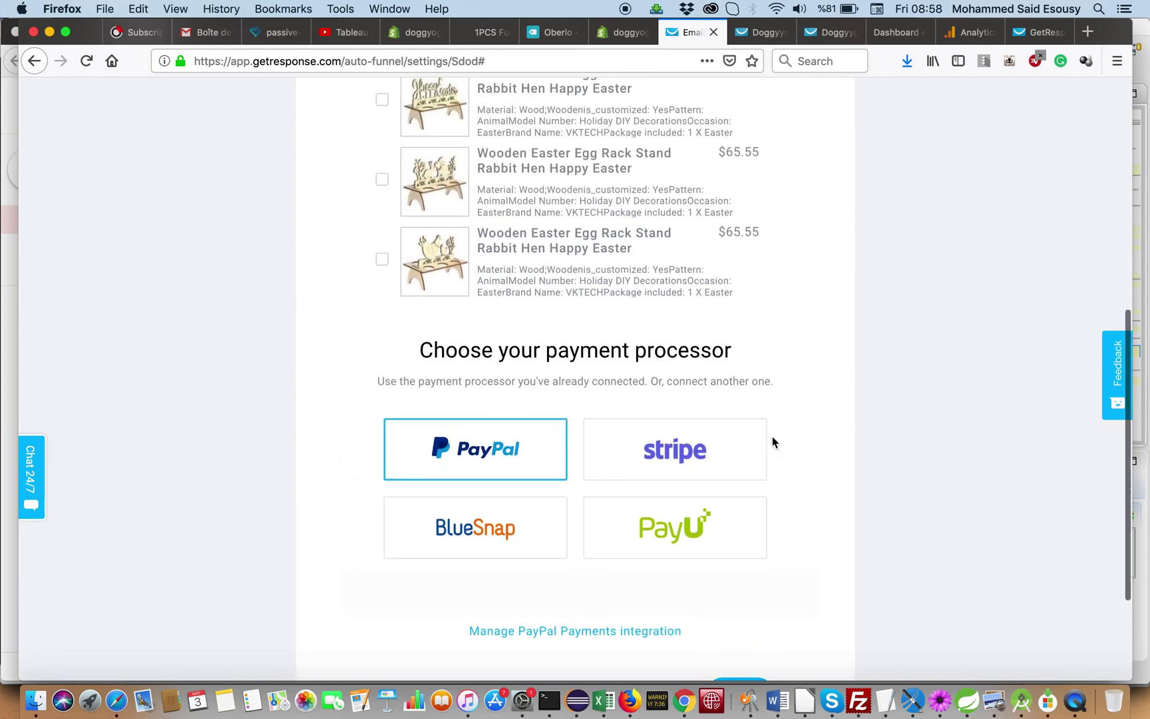
{"action": "scroll", "coordinate": [771, 436], "scroll_direction": "down", "scroll_amount": 10}
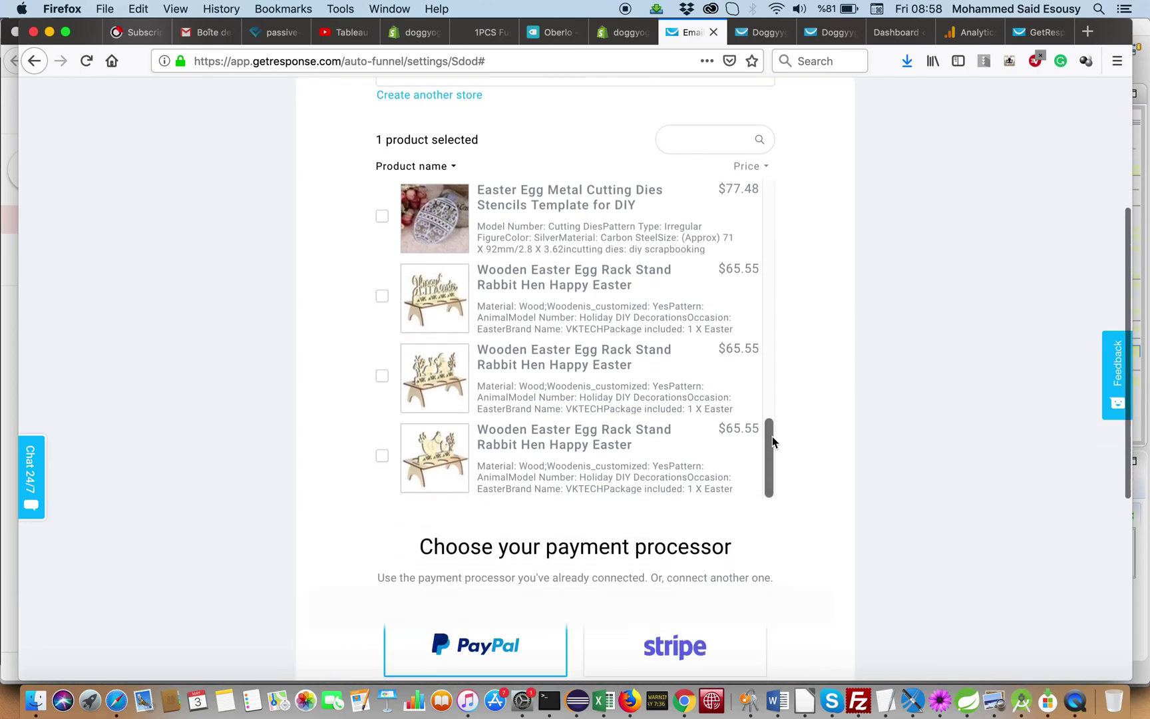
{"action": "left_click", "coordinate": [740, 544]}
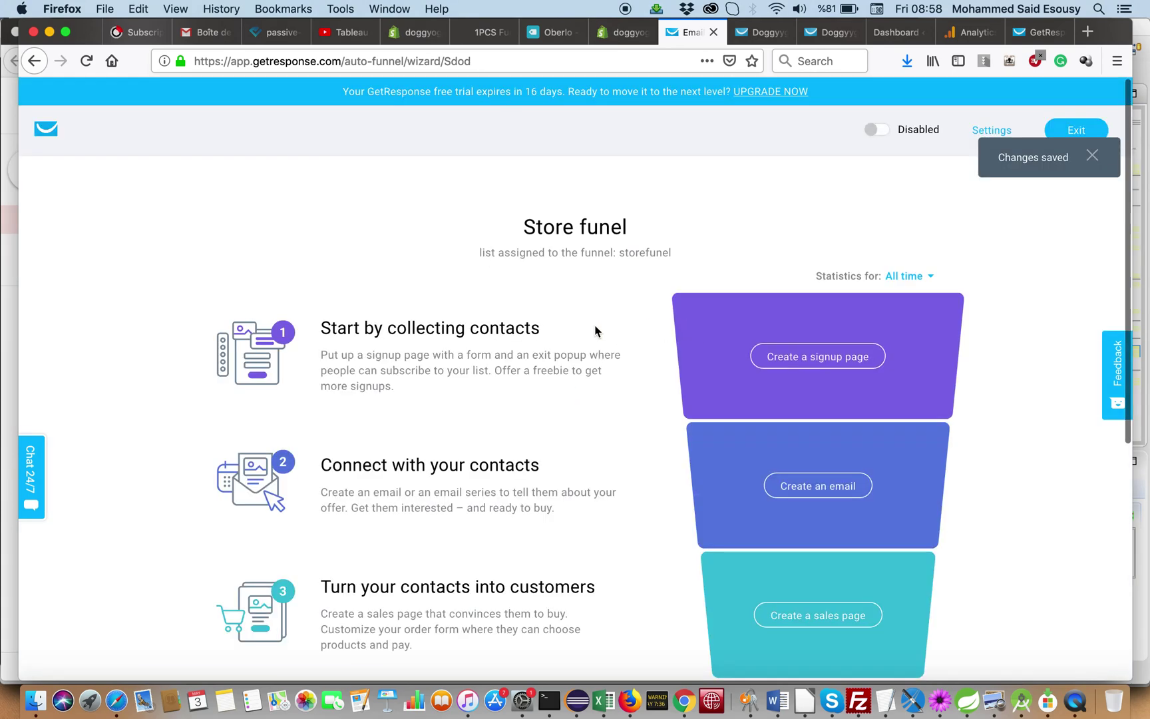
{"action": "scroll", "coordinate": [595, 331], "scroll_direction": "down", "scroll_amount": 5}
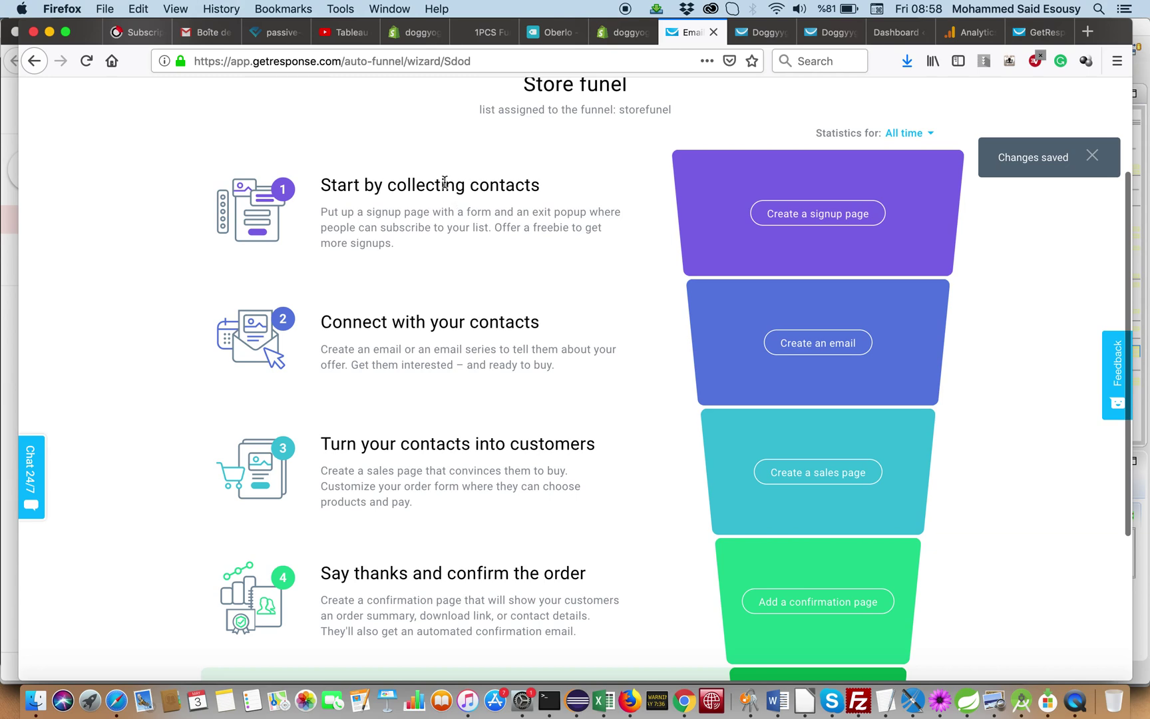
{"action": "left_click_drag", "start_coordinate": [318, 191], "coordinate": [542, 188]}
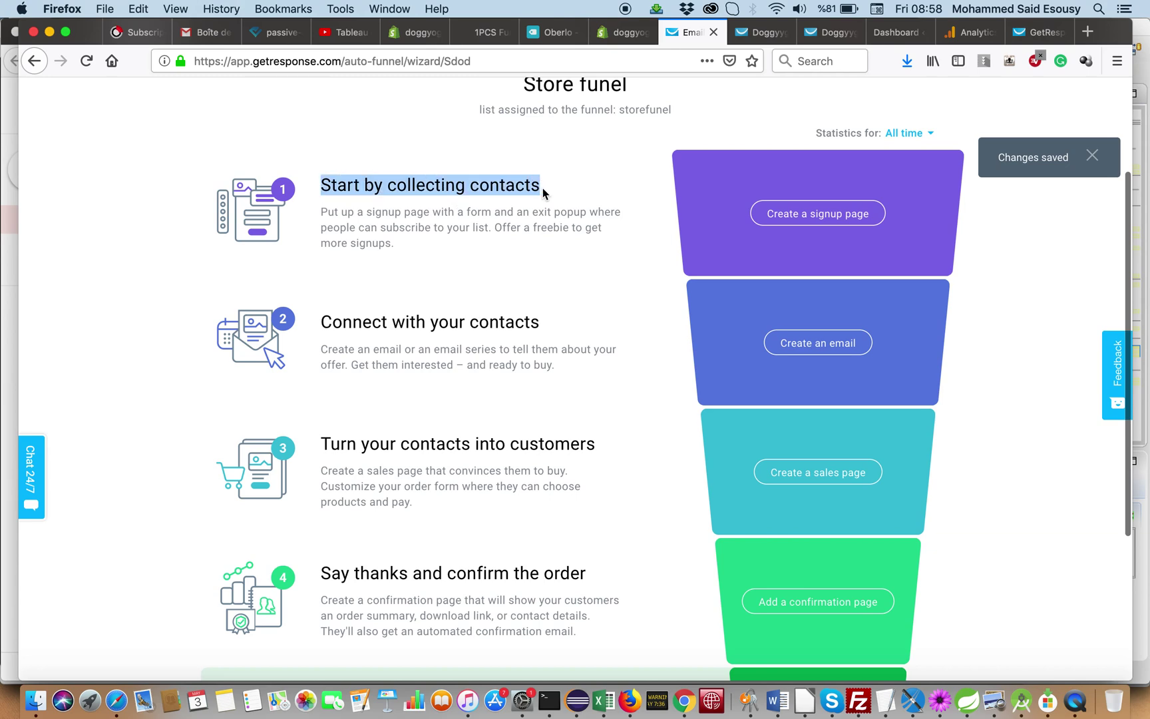
{"action": "left_click_drag", "start_coordinate": [317, 330], "coordinate": [596, 334]}
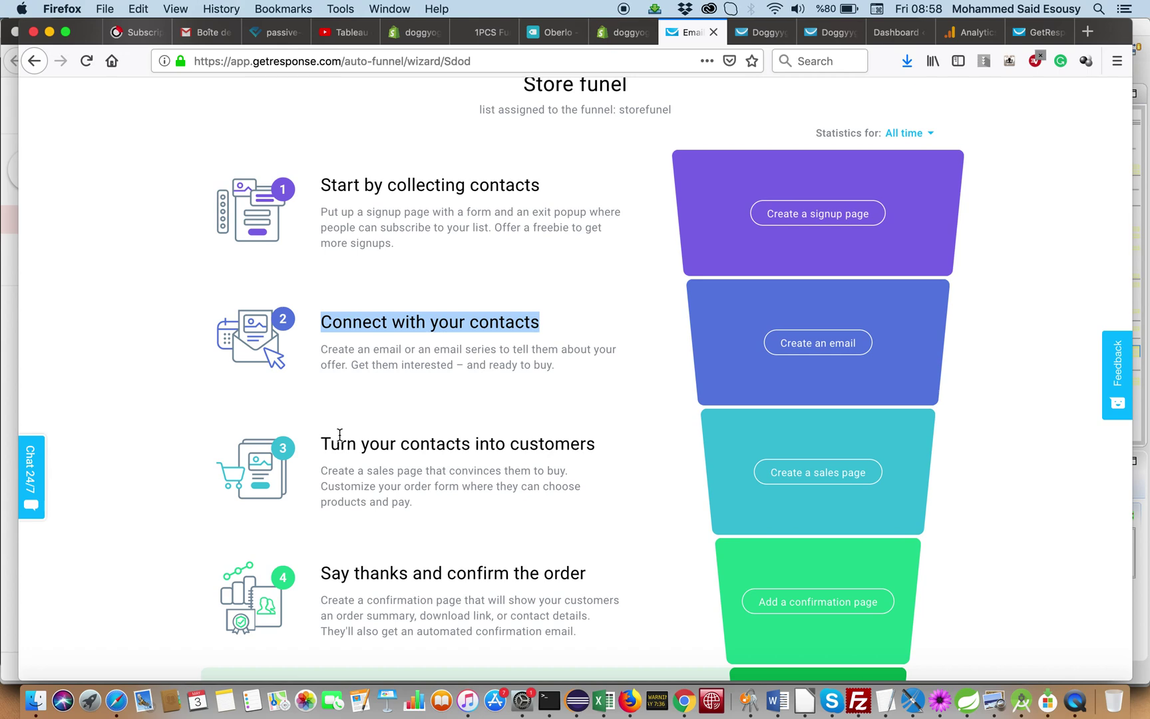
{"action": "left_click_drag", "start_coordinate": [315, 468], "coordinate": [573, 471]}
{"action": "scroll", "coordinate": [573, 470], "scroll_direction": "down", "scroll_amount": 3}
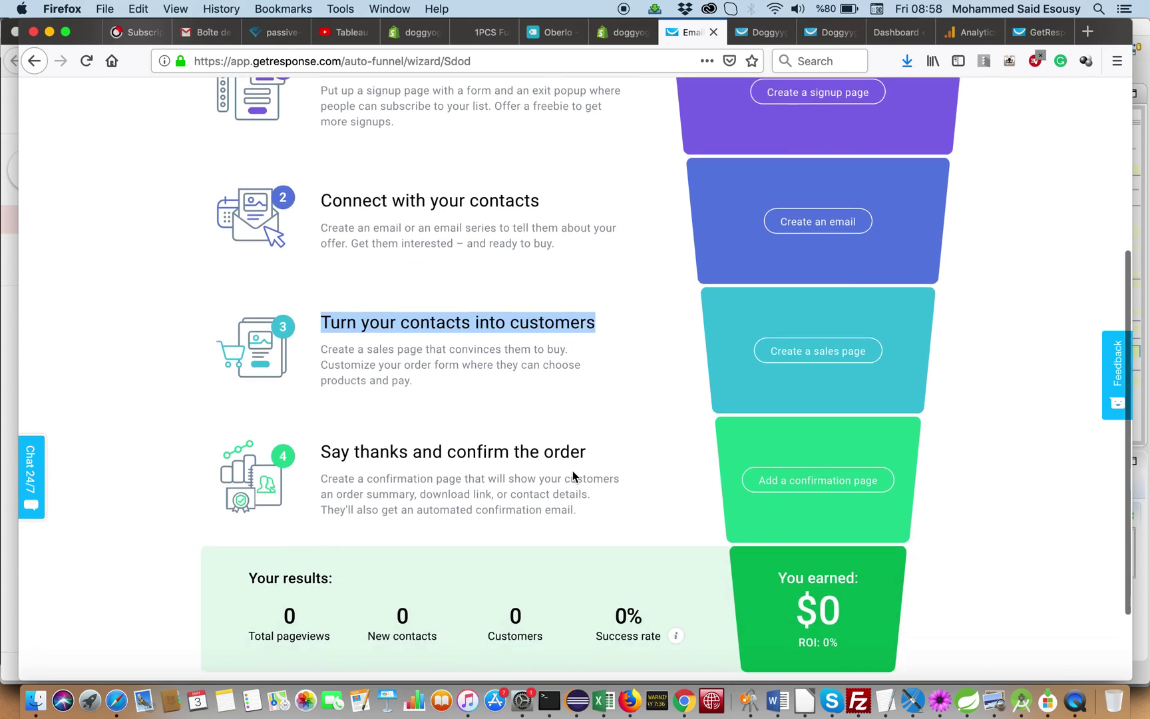
{"action": "left_click", "coordinate": [394, 448]}
{"action": "triple_click", "coordinate": [394, 447]}
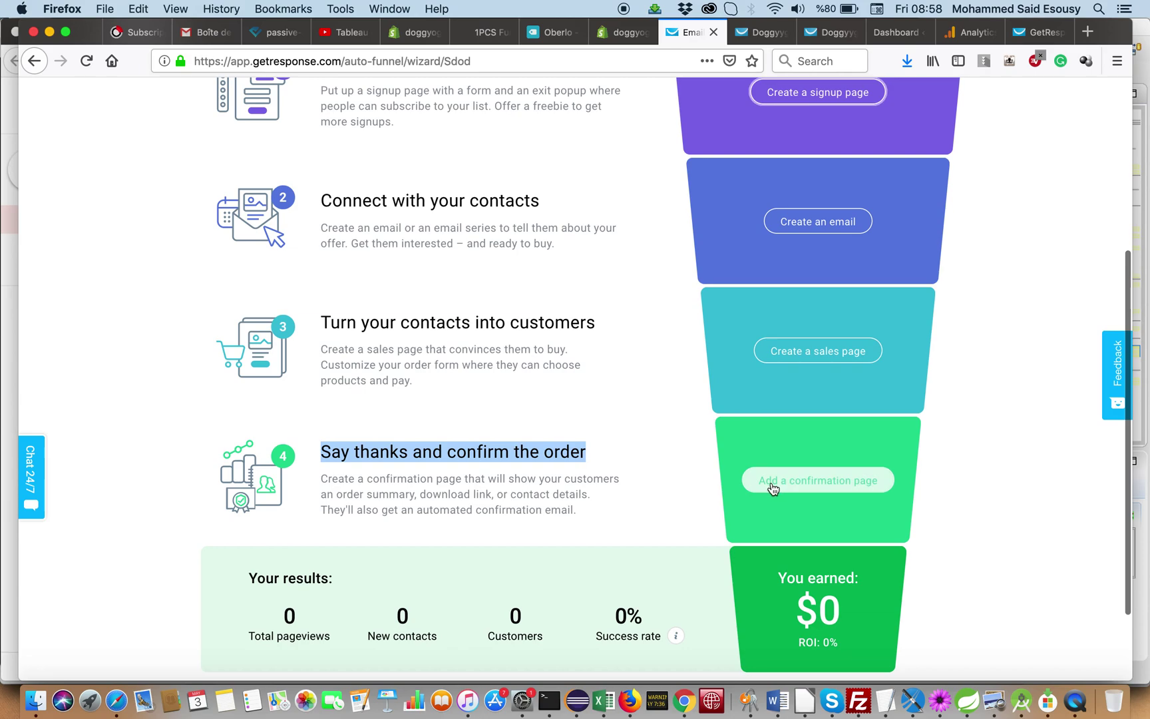
Start adding a confirmation page and browse the template grid
{"action": "left_click", "coordinate": [804, 479]}
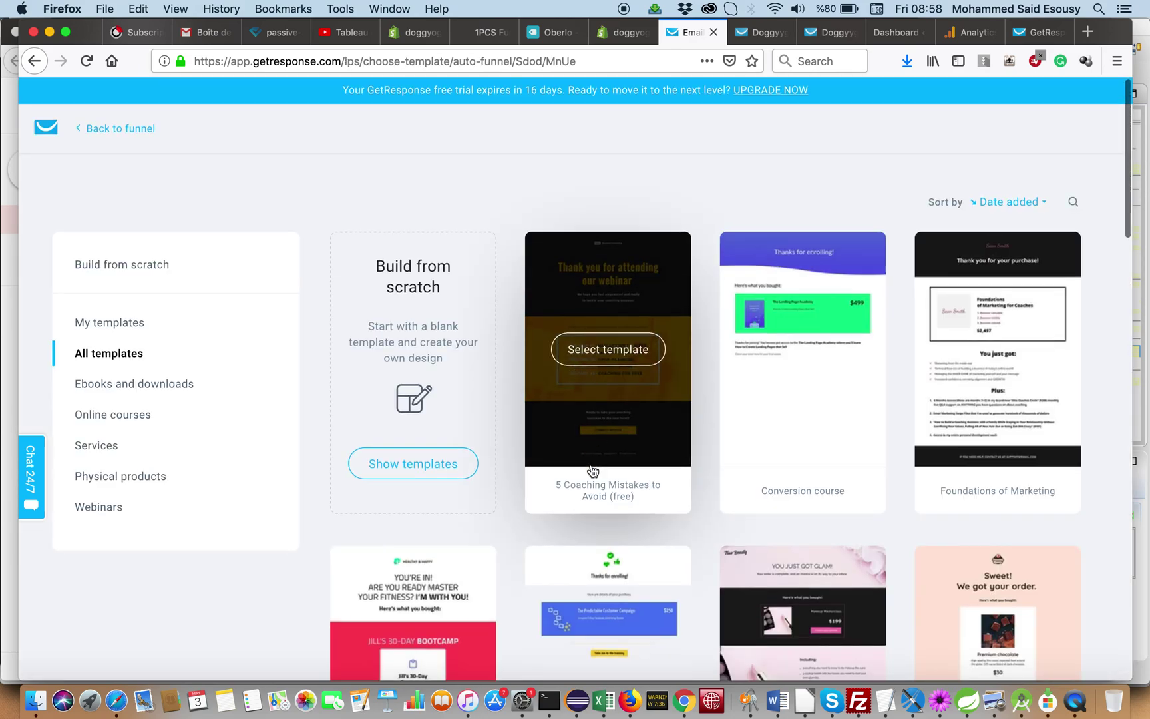
{"action": "scroll", "coordinate": [590, 467], "scroll_direction": "down", "scroll_amount": 3}
{"action": "scroll", "coordinate": [698, 416], "scroll_direction": "down", "scroll_amount": 1}
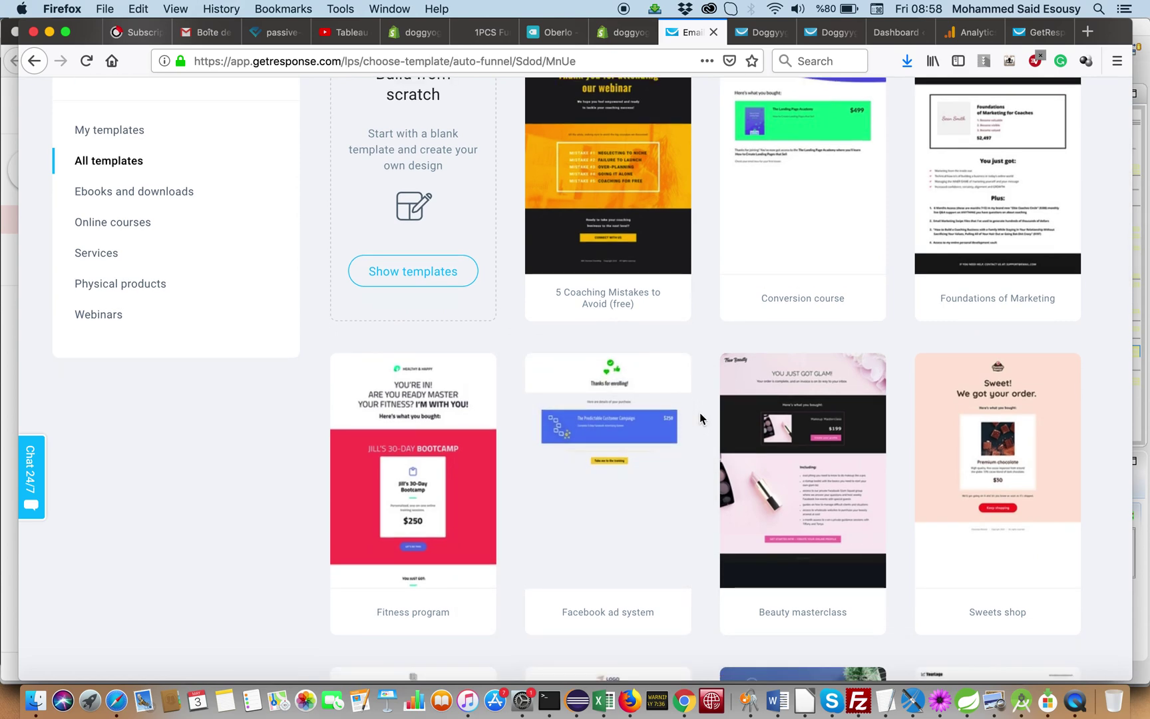
{"action": "scroll", "coordinate": [698, 499], "scroll_direction": "down", "scroll_amount": 2}
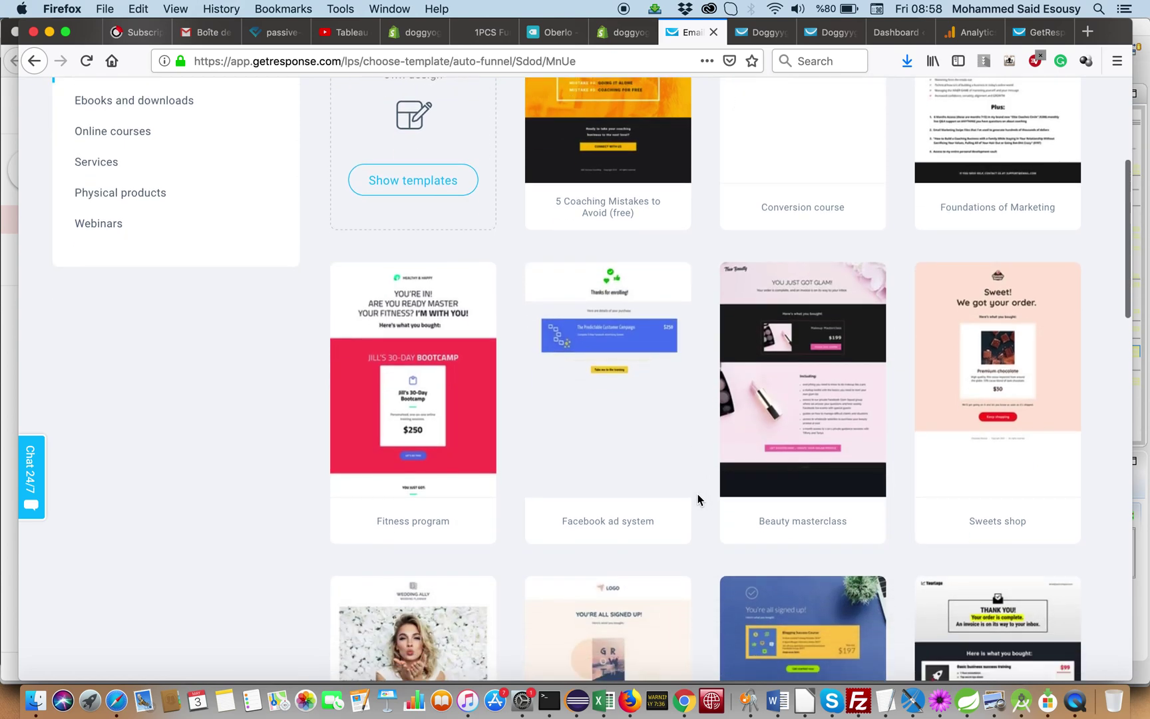
{"action": "scroll", "coordinate": [698, 499], "scroll_direction": "down", "scroll_amount": 1}
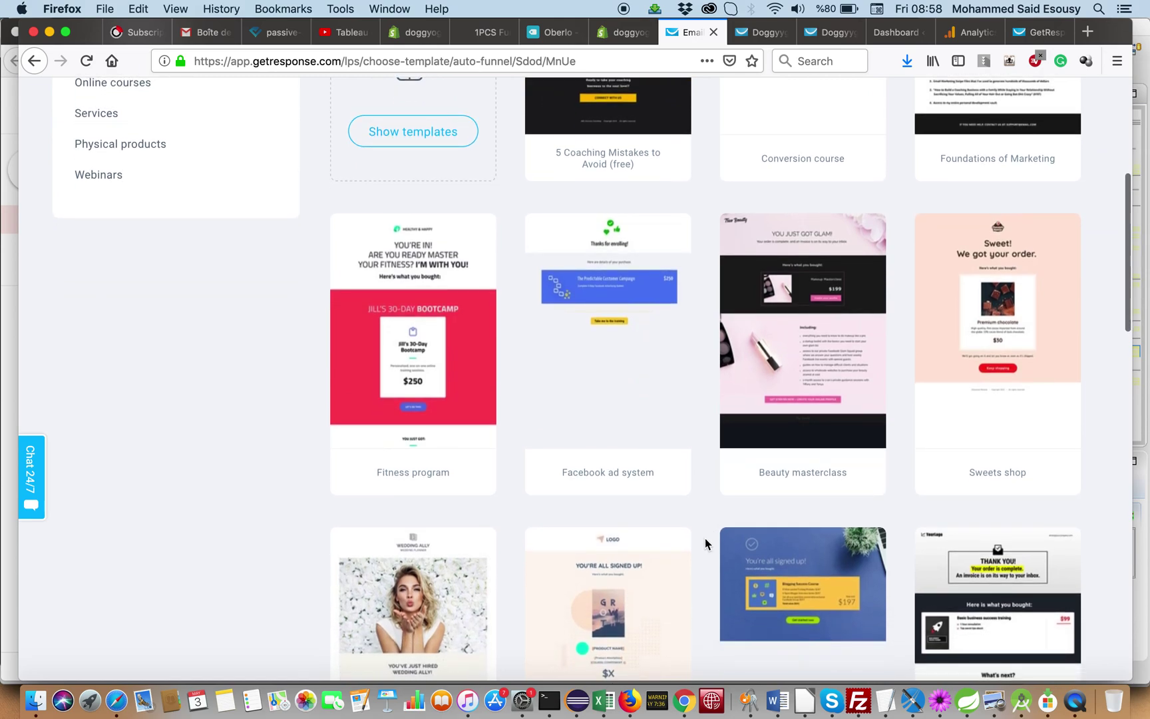
{"action": "scroll", "coordinate": [706, 543], "scroll_direction": "down", "scroll_amount": 3}
{"action": "scroll", "coordinate": [706, 542], "scroll_direction": "down", "scroll_amount": 4}
{"action": "scroll", "coordinate": [704, 538], "scroll_direction": "down", "scroll_amount": 6}
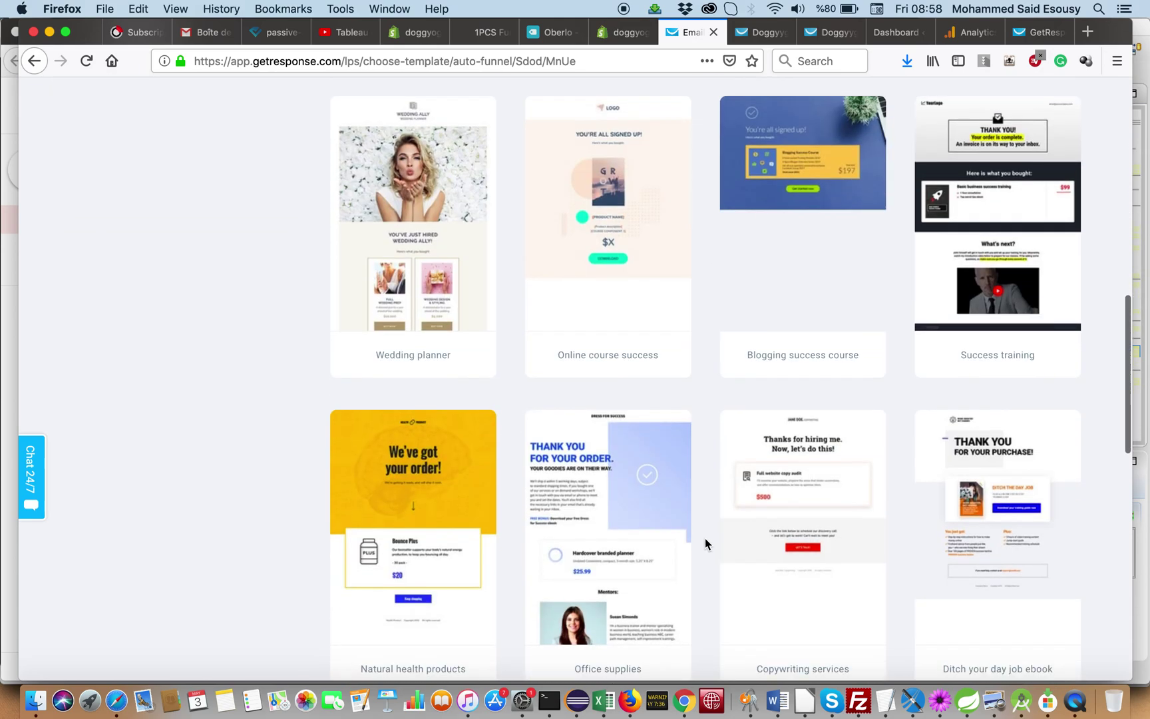
{"action": "scroll", "coordinate": [706, 541], "scroll_direction": "up", "scroll_amount": 3}
{"action": "scroll", "coordinate": [654, 374], "scroll_direction": "up", "scroll_amount": 2}
{"action": "scroll", "coordinate": [654, 374], "scroll_direction": "up", "scroll_amount": 12}
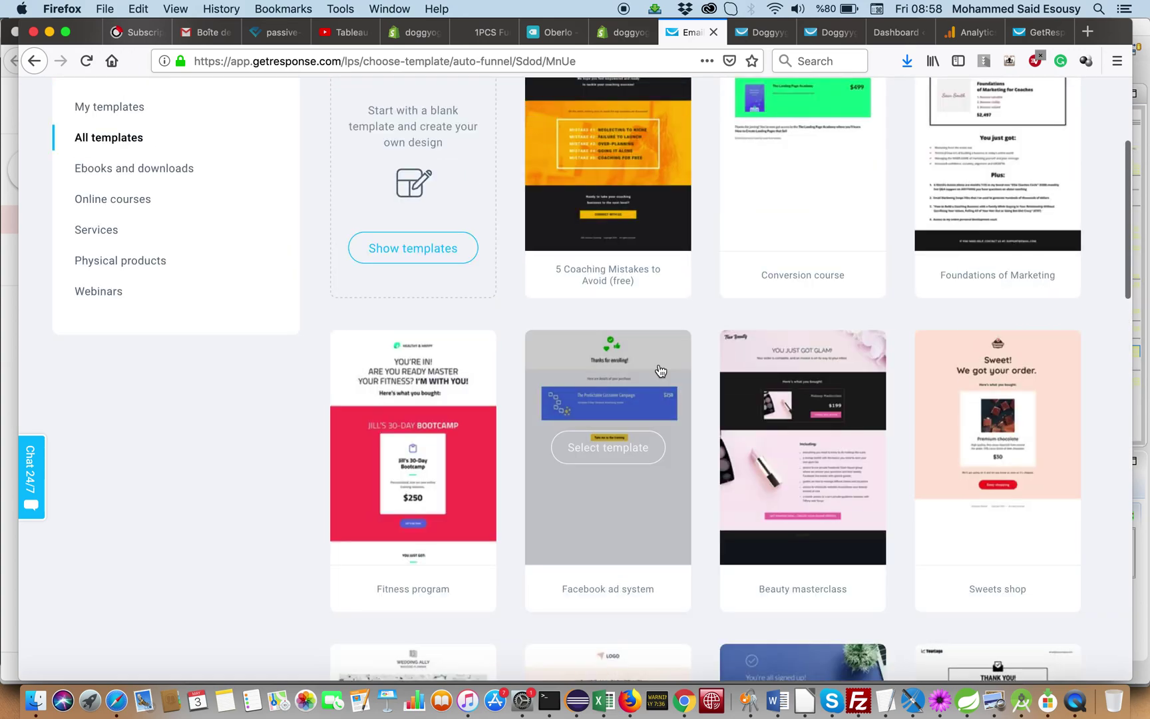
Select the Facebook ad system template and begin typing the page name
{"action": "left_click", "coordinate": [606, 443]}
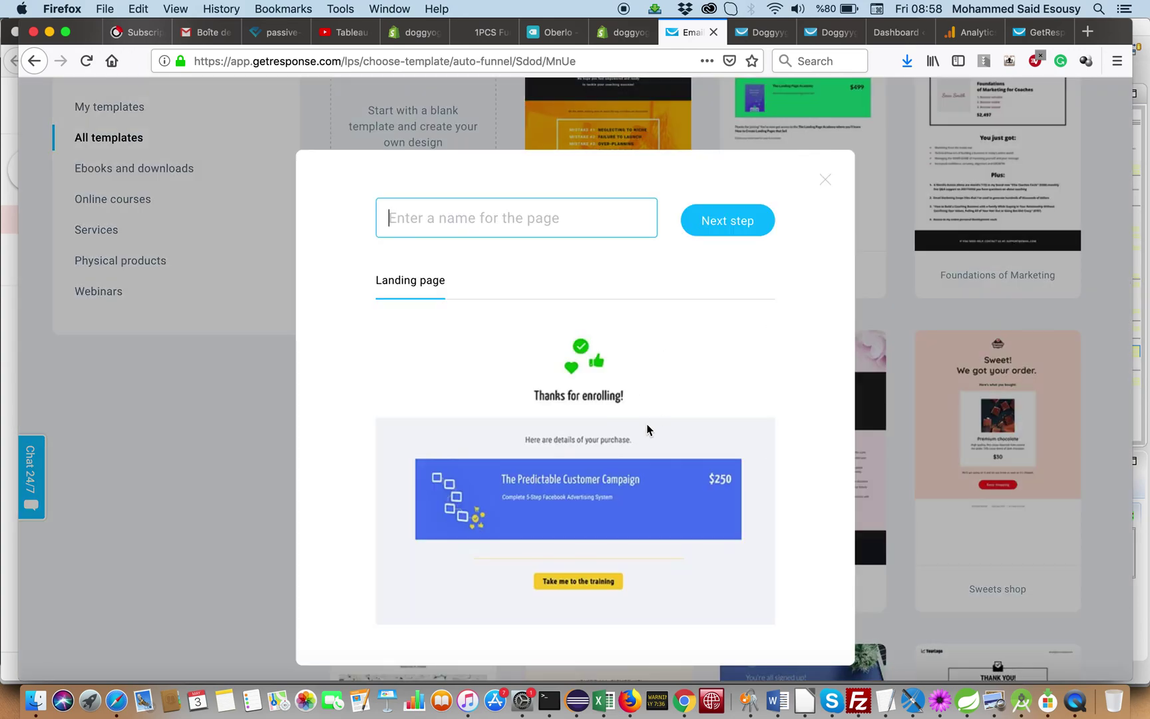
{"action": "scroll", "coordinate": [632, 457], "scroll_direction": "down", "scroll_amount": 10}
{"action": "scroll", "coordinate": [633, 457], "scroll_direction": "up", "scroll_amount": 10}
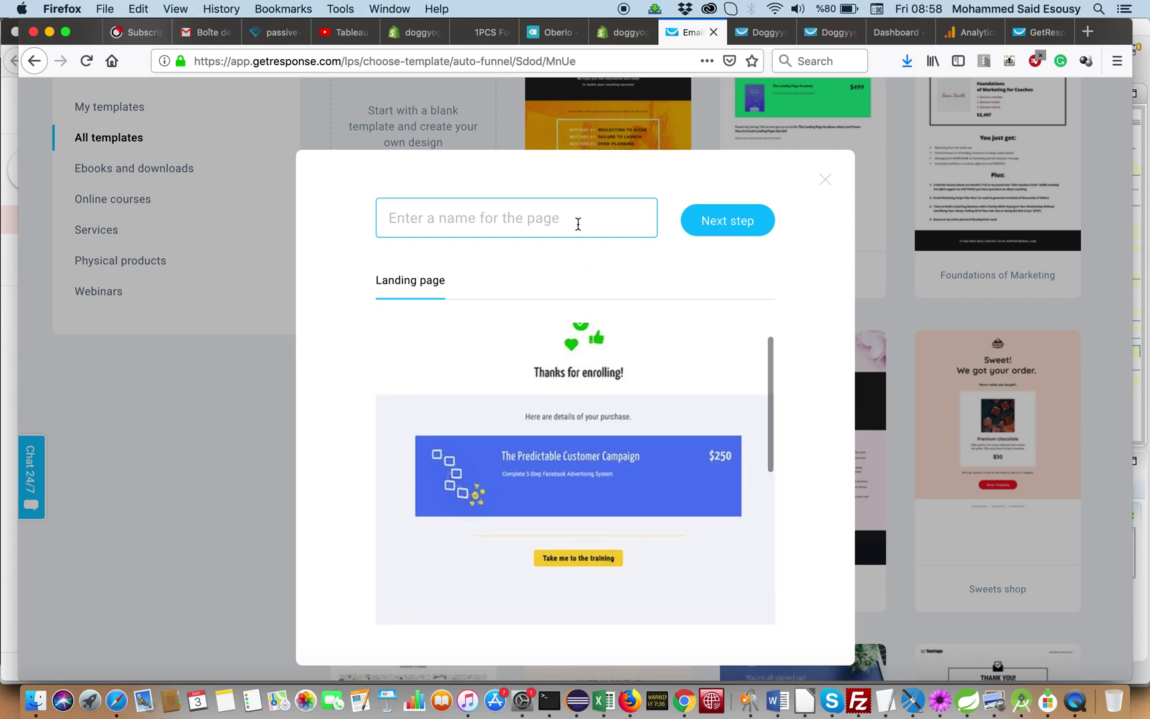
{"action": "type", "text": "Thank"}
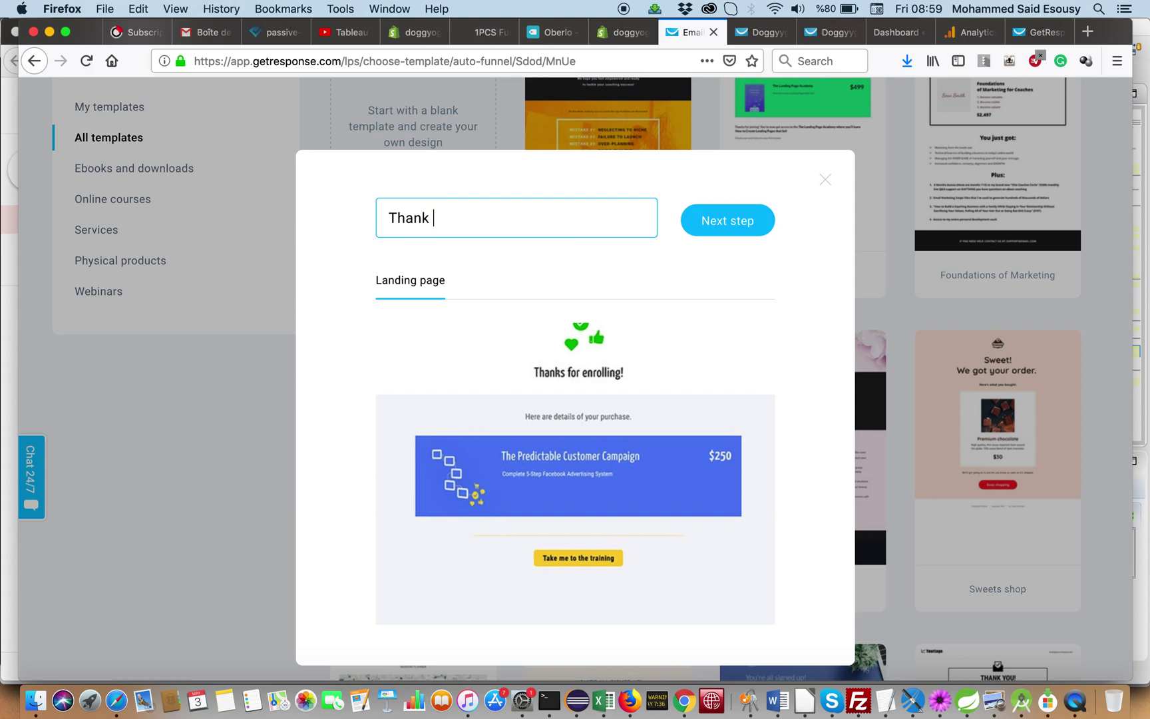
Load the Thanks for enrolling page and drop in a product block showing the dove at $83.45
{"action": "left_click", "coordinate": [744, 222]}
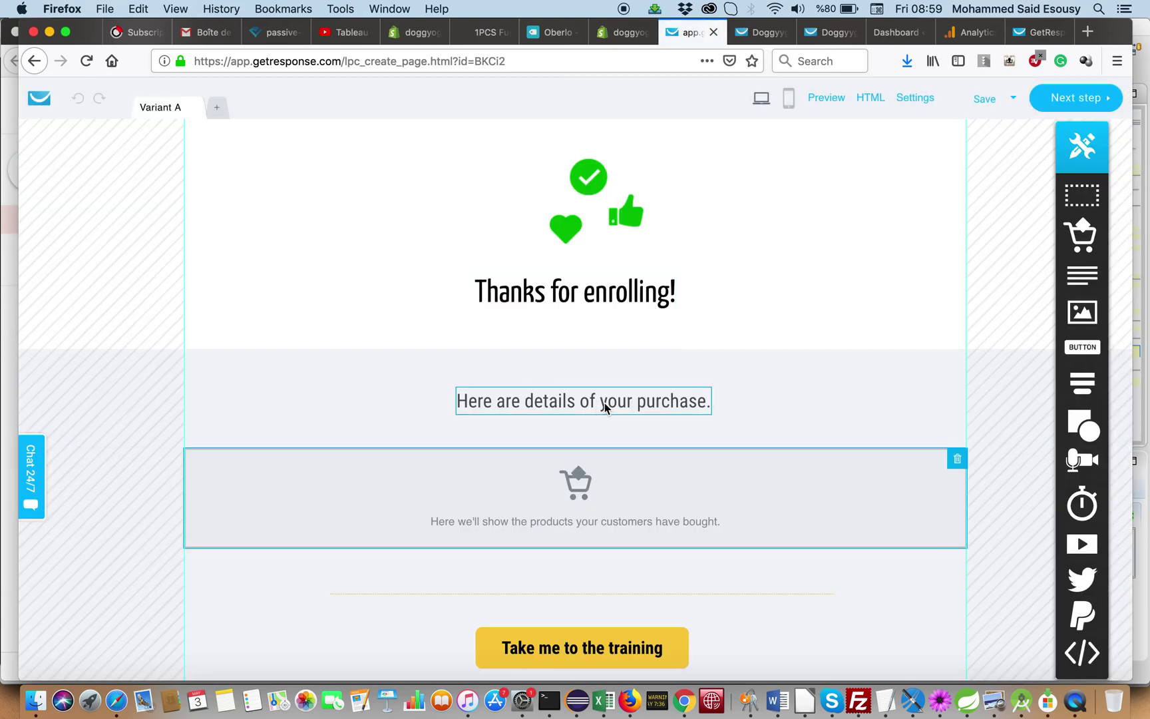
{"action": "scroll", "coordinate": [605, 402], "scroll_direction": "down", "scroll_amount": 2}
{"action": "scroll", "coordinate": [605, 402], "scroll_direction": "up", "scroll_amount": 2}
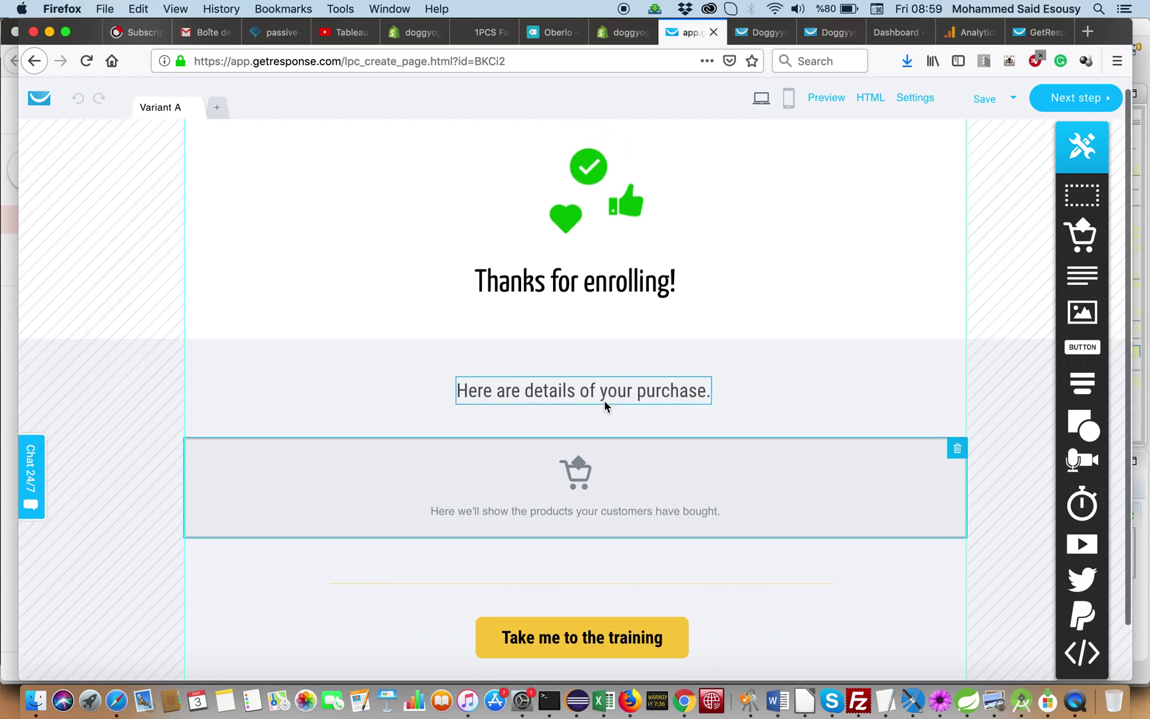
{"action": "scroll", "coordinate": [605, 403], "scroll_direction": "down", "scroll_amount": 2}
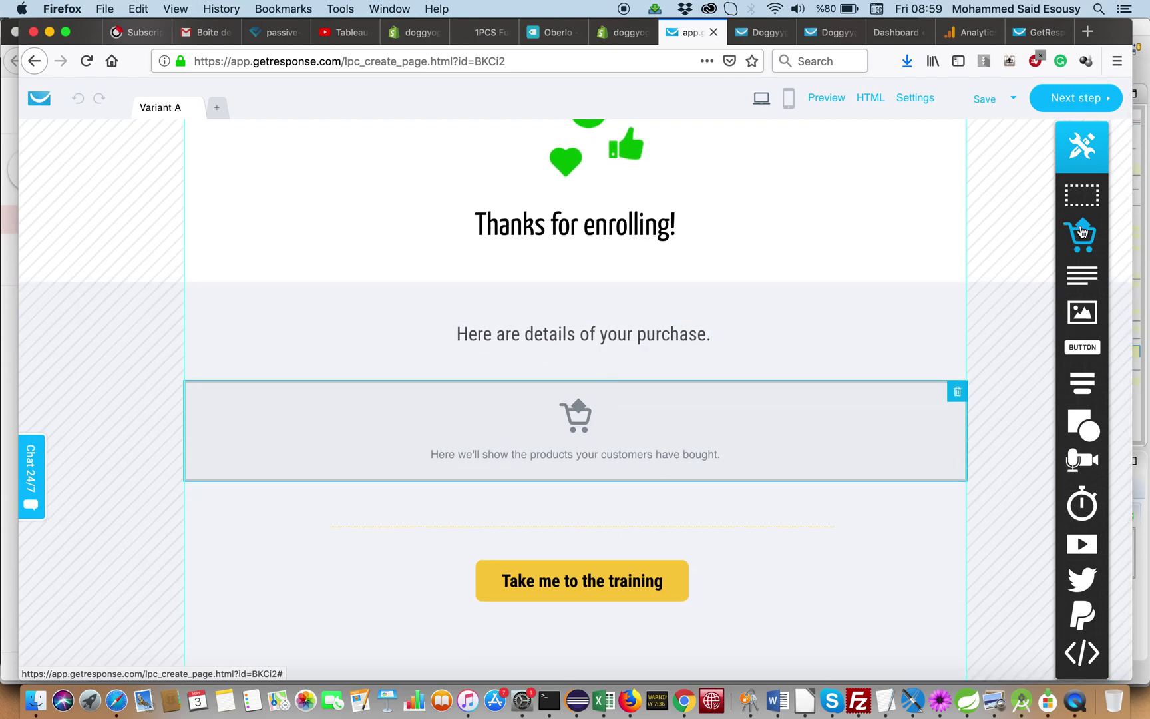
{"action": "left_click_drag", "start_coordinate": [1081, 234], "coordinate": [611, 457]}
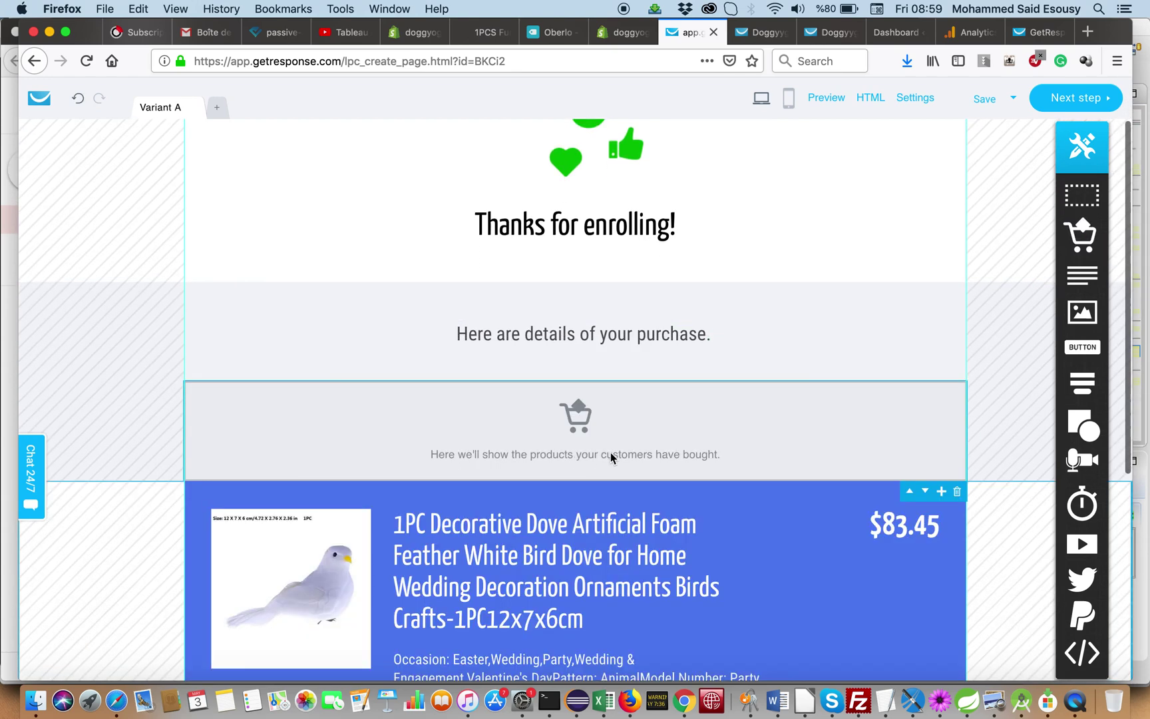
{"action": "scroll", "coordinate": [534, 488], "scroll_direction": "down", "scroll_amount": 5}
{"action": "scroll", "coordinate": [672, 354], "scroll_direction": "up", "scroll_amount": 1}
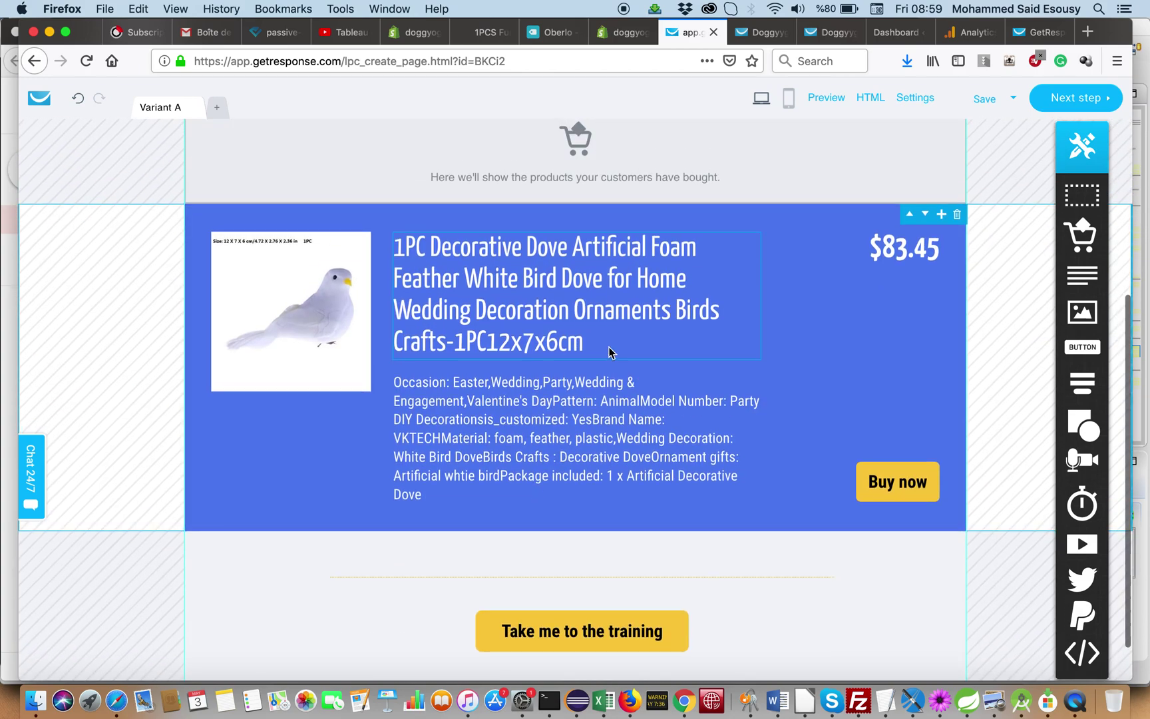
{"action": "scroll", "coordinate": [611, 359], "scroll_direction": "up", "scroll_amount": 4}
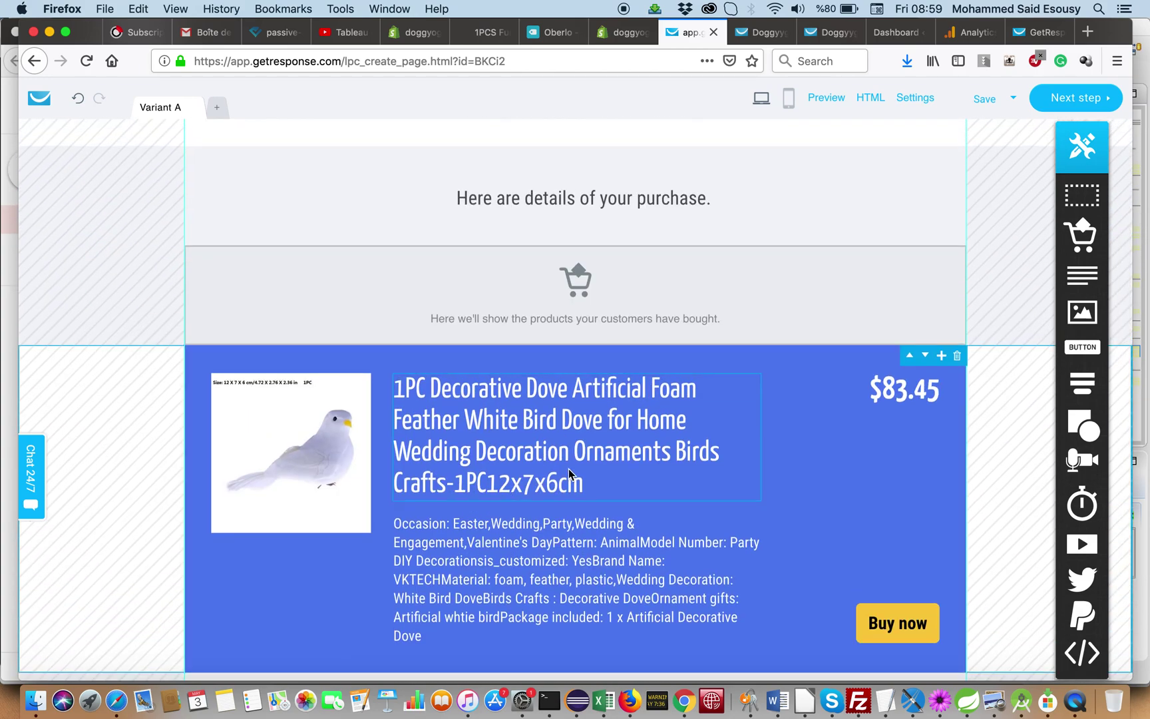
{"action": "scroll", "coordinate": [585, 531], "scroll_direction": "up", "scroll_amount": 3}
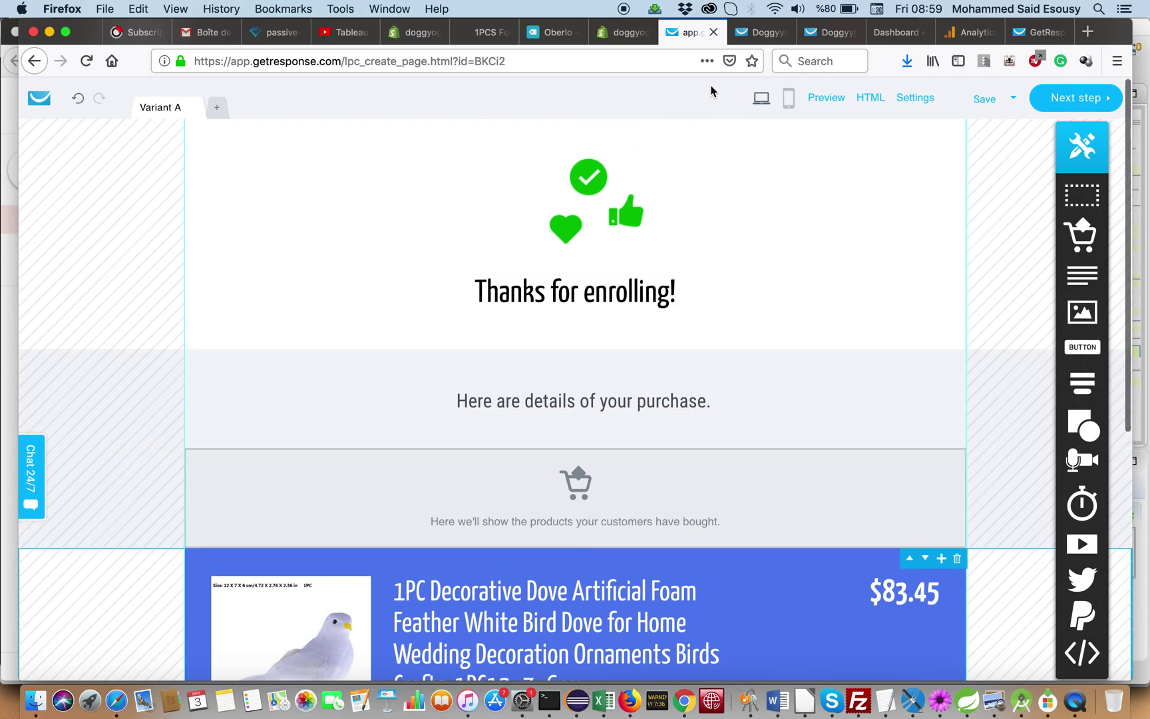
Leave the unsaved page editor and go to the Autofunnel funnels list
{"action": "left_click", "coordinate": [39, 98]}
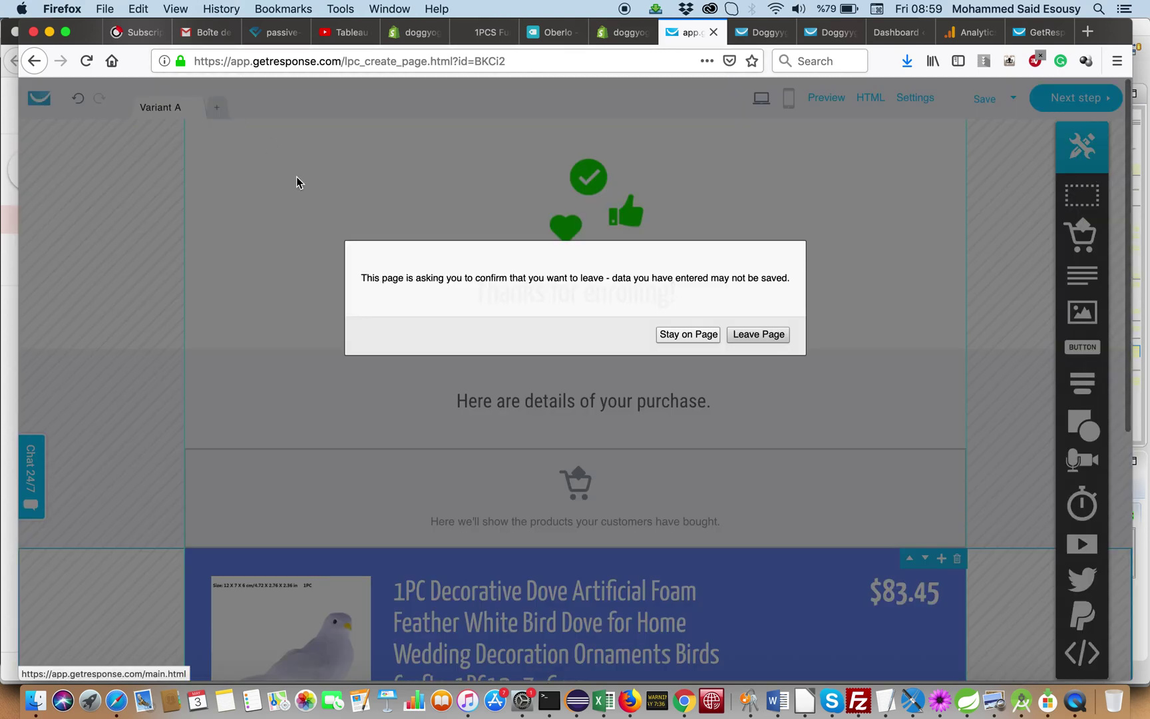
{"action": "left_click", "coordinate": [756, 333]}
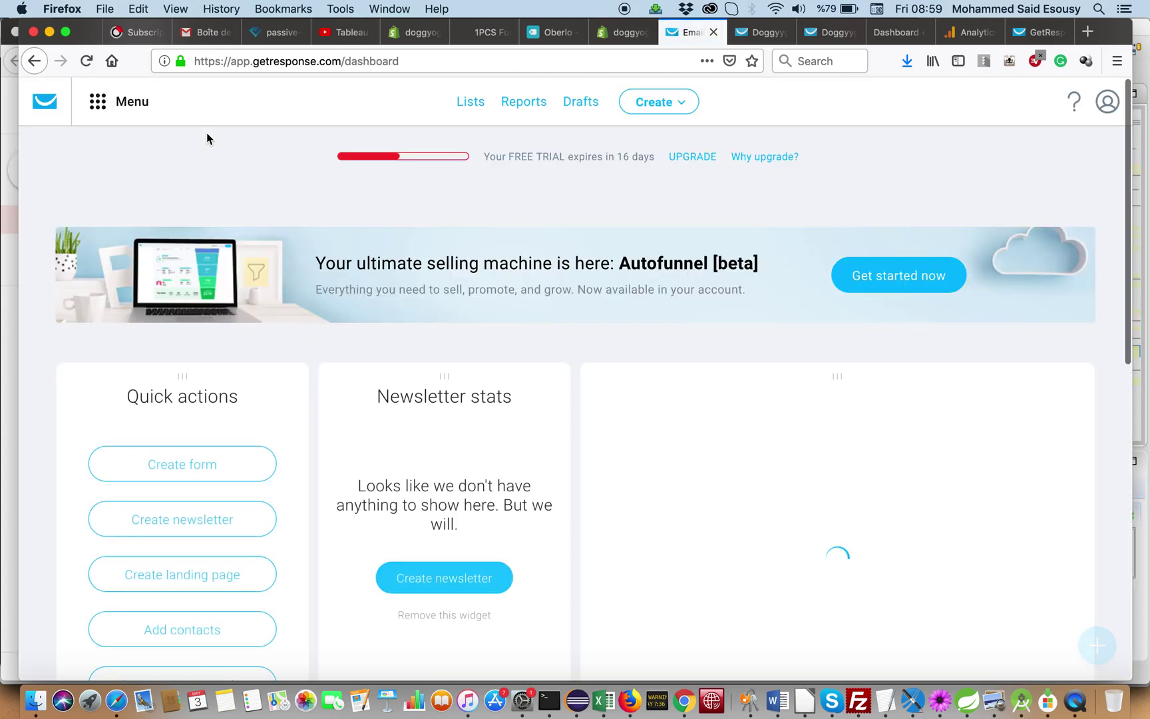
{"action": "left_click", "coordinate": [133, 101]}
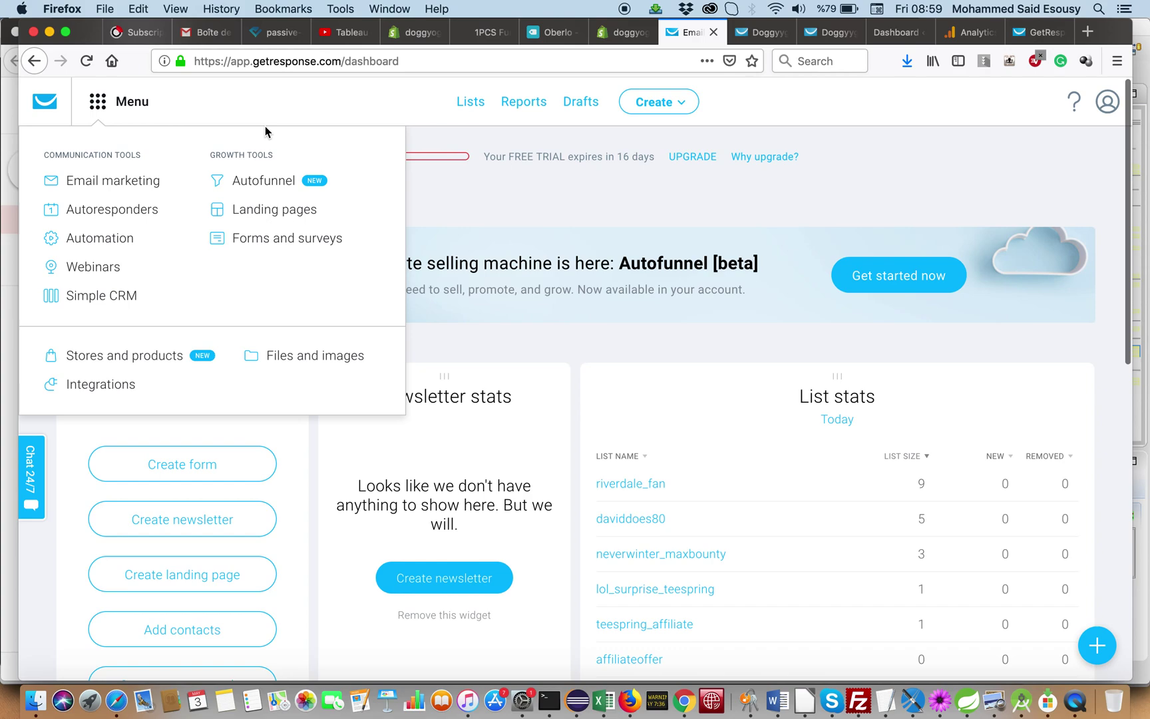
{"action": "left_click", "coordinate": [265, 179]}
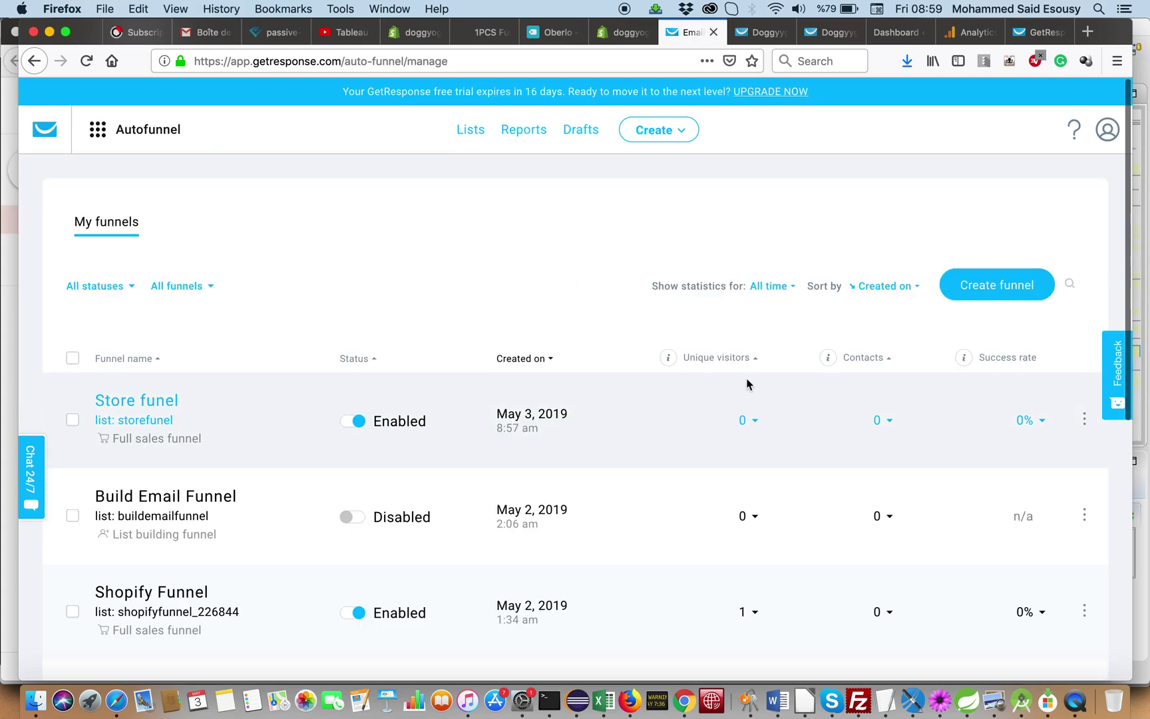
Briefly begin a new funnel, then return to My funnels and scroll the list
{"action": "left_click", "coordinate": [1005, 285]}
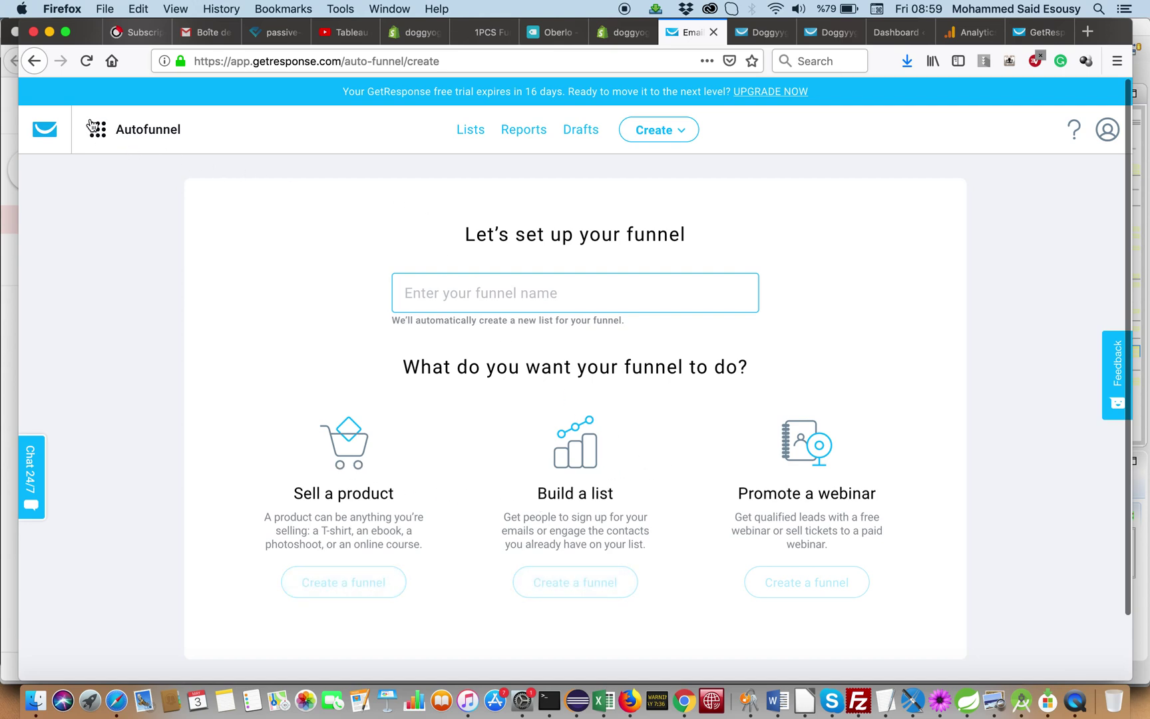
{"action": "left_click", "coordinate": [65, 135]}
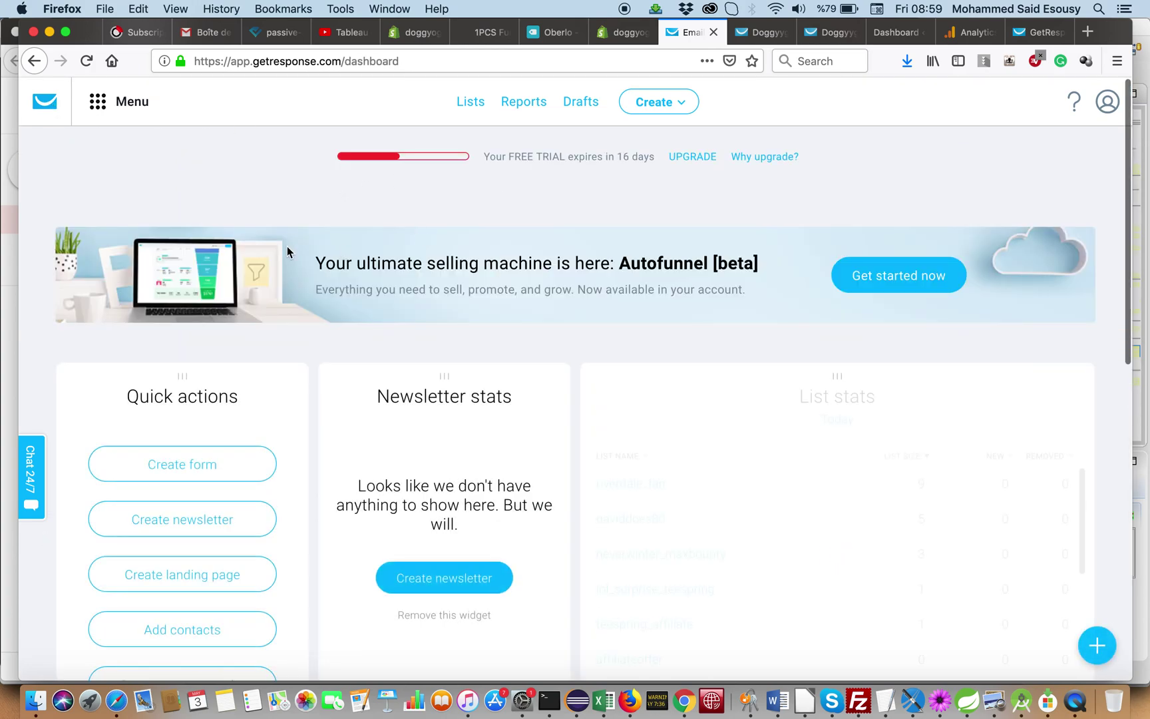
{"action": "left_click", "coordinate": [96, 104]}
{"action": "left_click", "coordinate": [275, 182]}
{"action": "scroll", "coordinate": [506, 382], "scroll_direction": "down", "scroll_amount": 1}
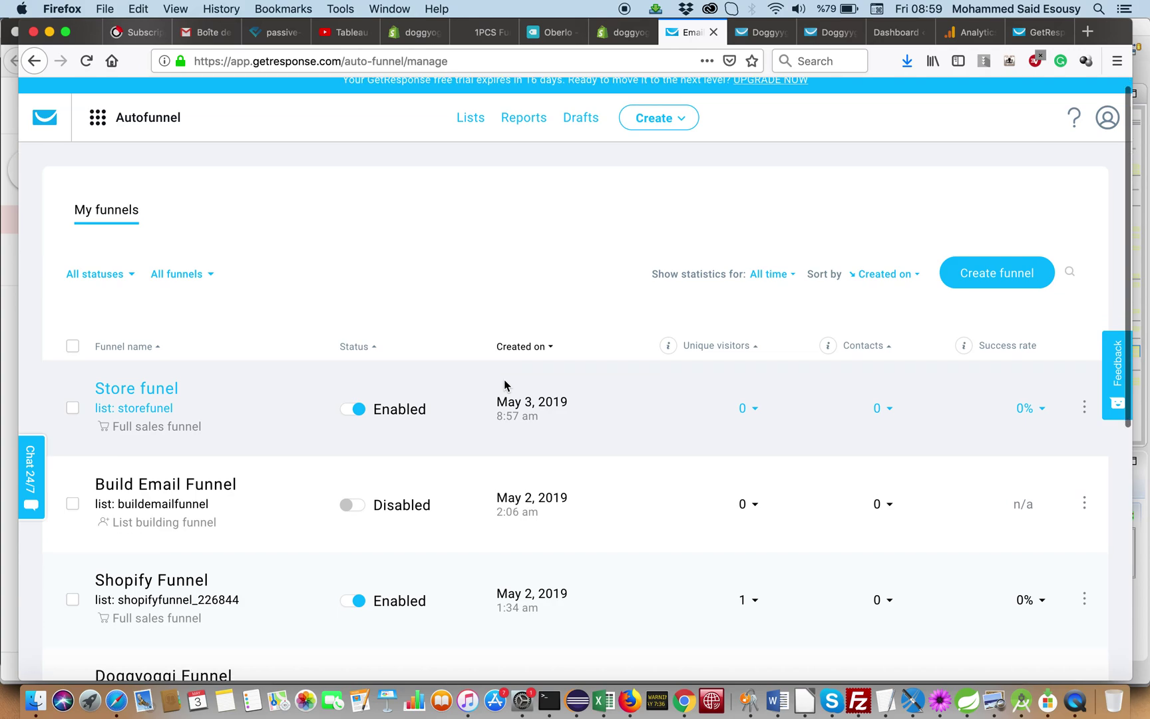
{"action": "scroll", "coordinate": [504, 384], "scroll_direction": "down", "scroll_amount": 5}
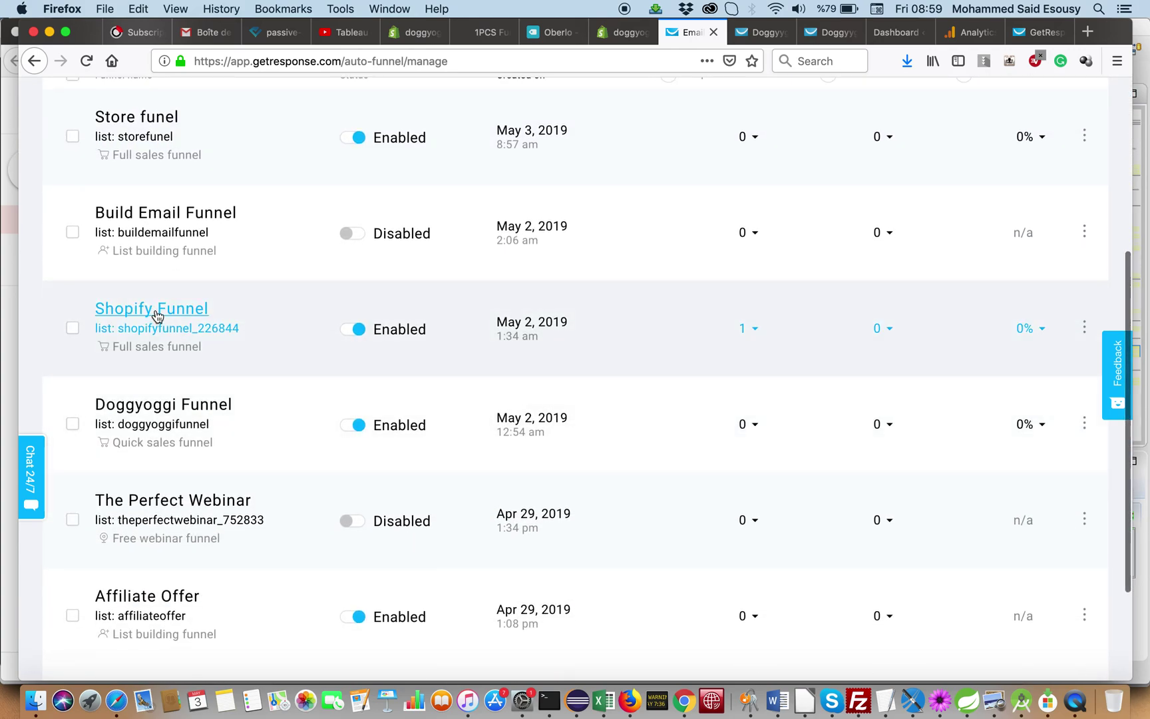
Open Shopify Funnel and scroll its stages down to the results: 3 pageviews, $0 earned
{"action": "left_click", "coordinate": [155, 310]}
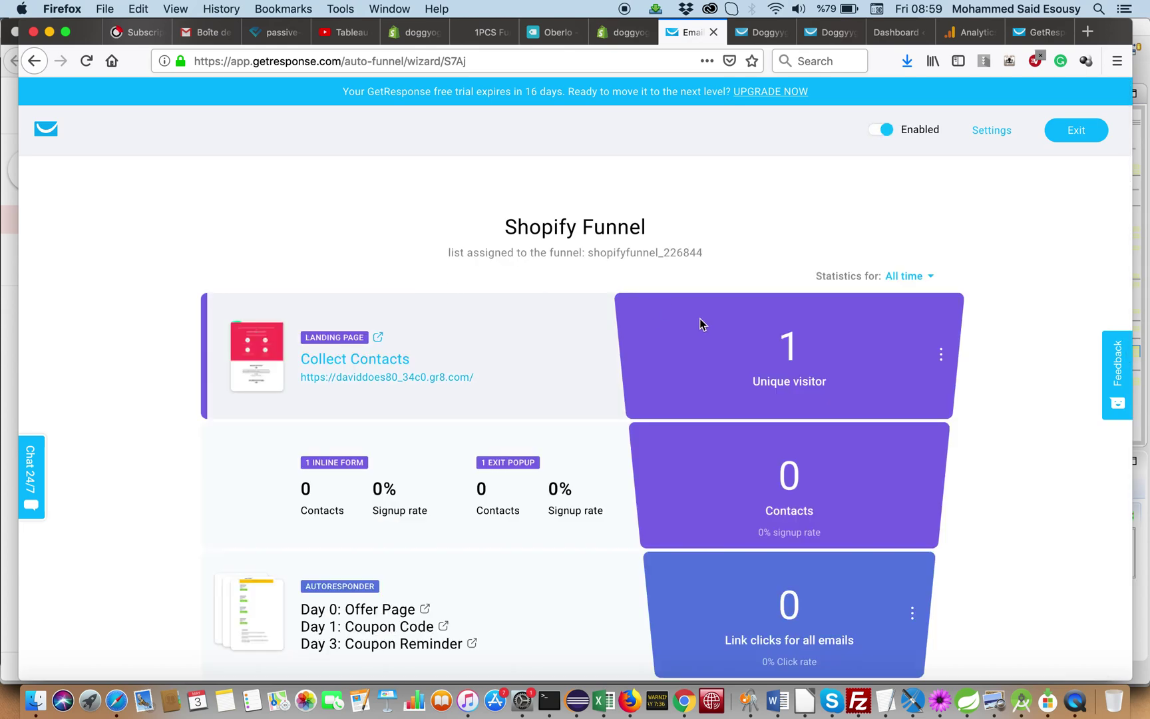
{"action": "scroll", "coordinate": [905, 448], "scroll_direction": "down", "scroll_amount": 3}
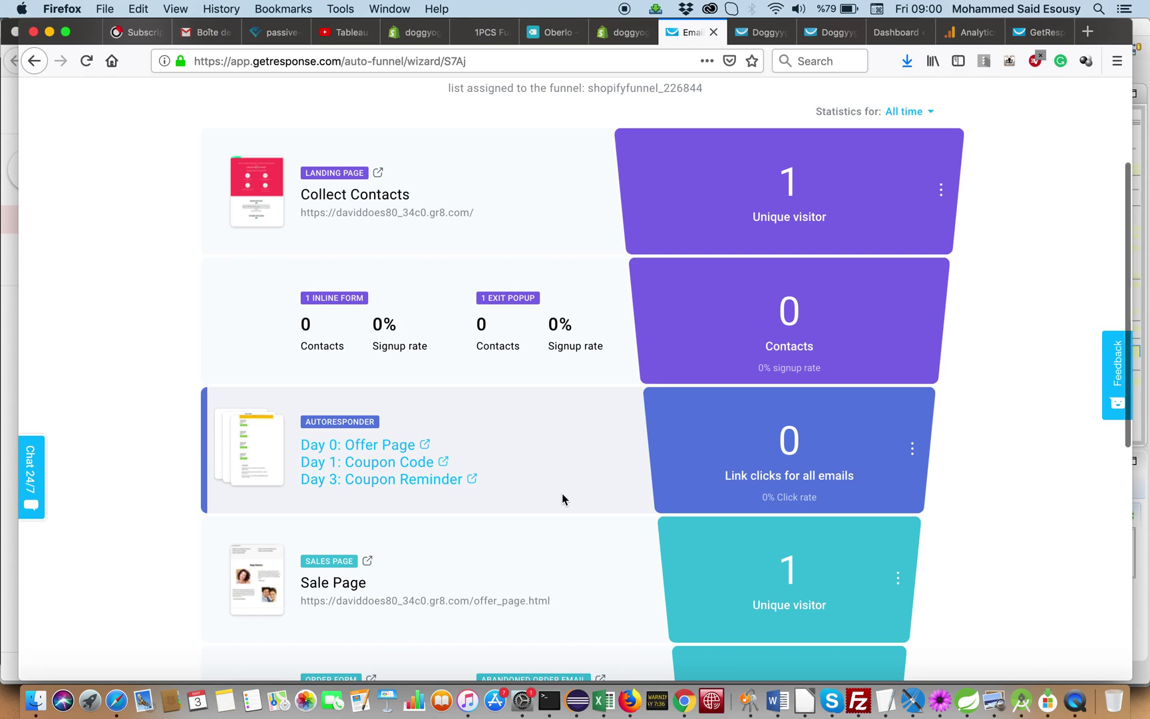
{"action": "scroll", "coordinate": [566, 503], "scroll_direction": "up", "scroll_amount": 1}
{"action": "mouse_move", "coordinate": [942, 218]}
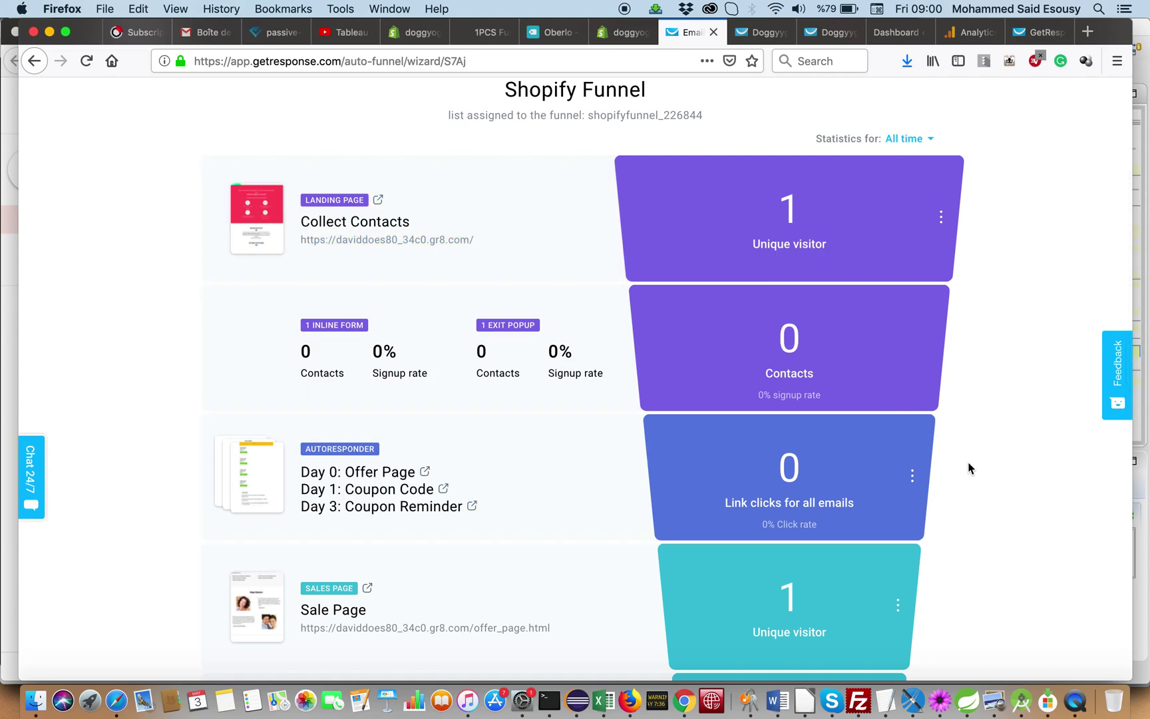
{"action": "scroll", "coordinate": [968, 467], "scroll_direction": "down", "scroll_amount": 5}
{"action": "scroll", "coordinate": [968, 467], "scroll_direction": "down", "scroll_amount": 3}
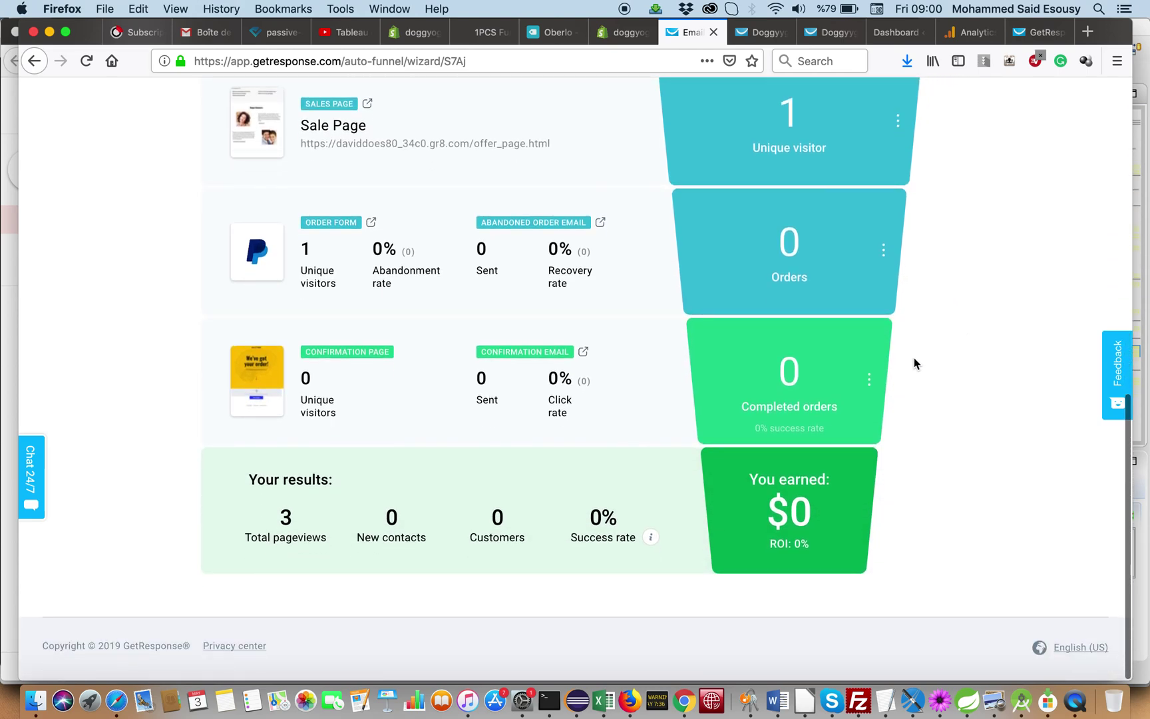